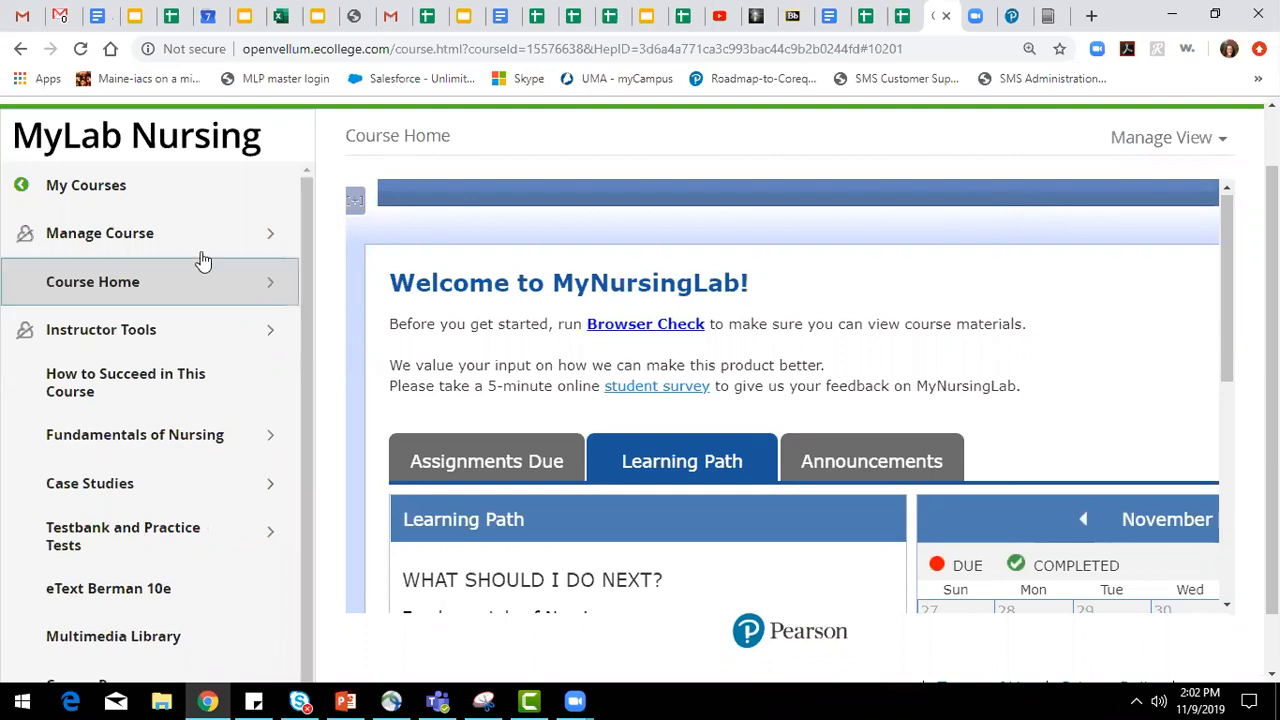
Open the Activities/Assessments Manager from the instructor tools and collapse the course navigation.
{"action": "scroll", "coordinate": [251, 266], "scroll_direction": "up", "scroll_amount": 1}
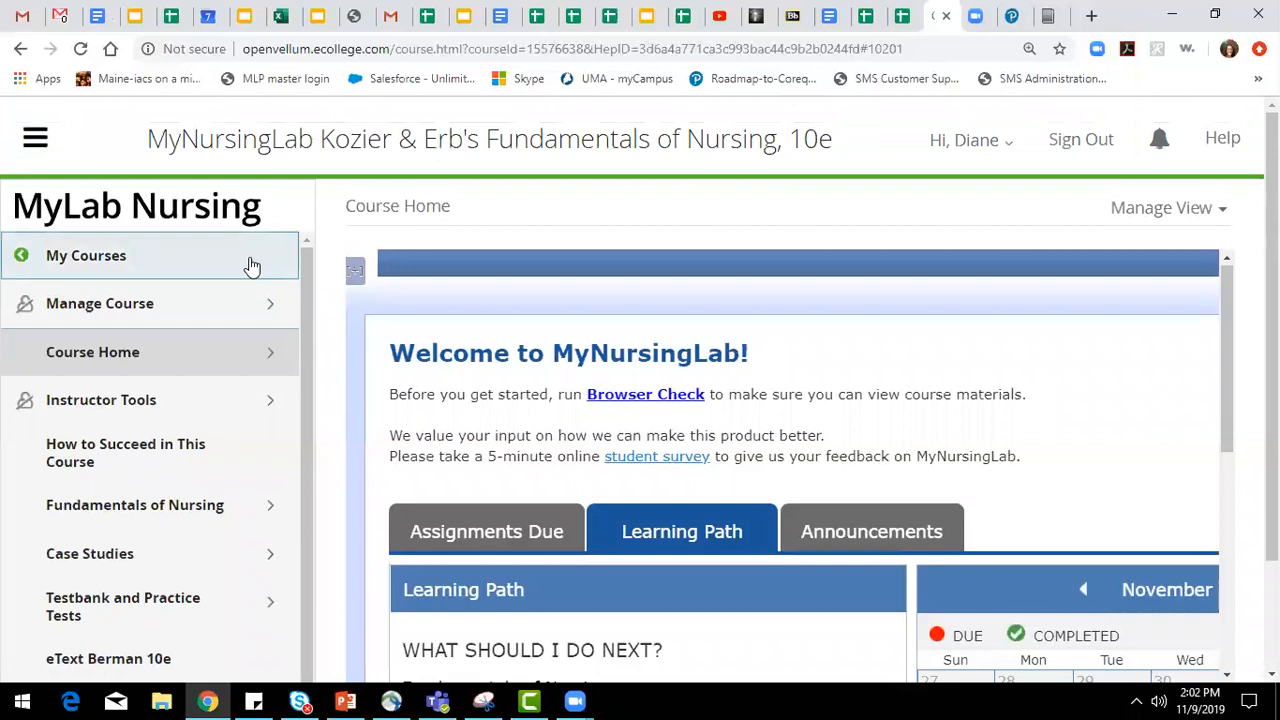
{"action": "scroll", "coordinate": [143, 268], "scroll_direction": "down", "scroll_amount": 1}
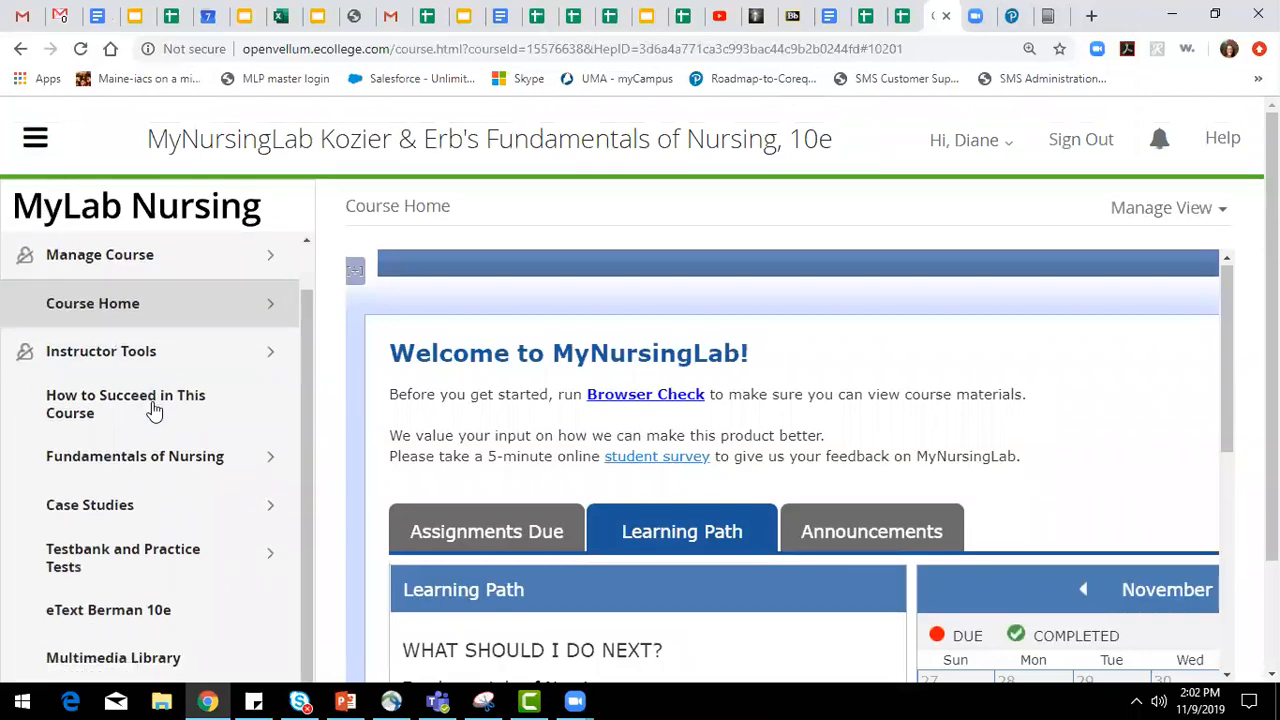
{"action": "scroll", "coordinate": [170, 390], "scroll_direction": "up", "scroll_amount": 1}
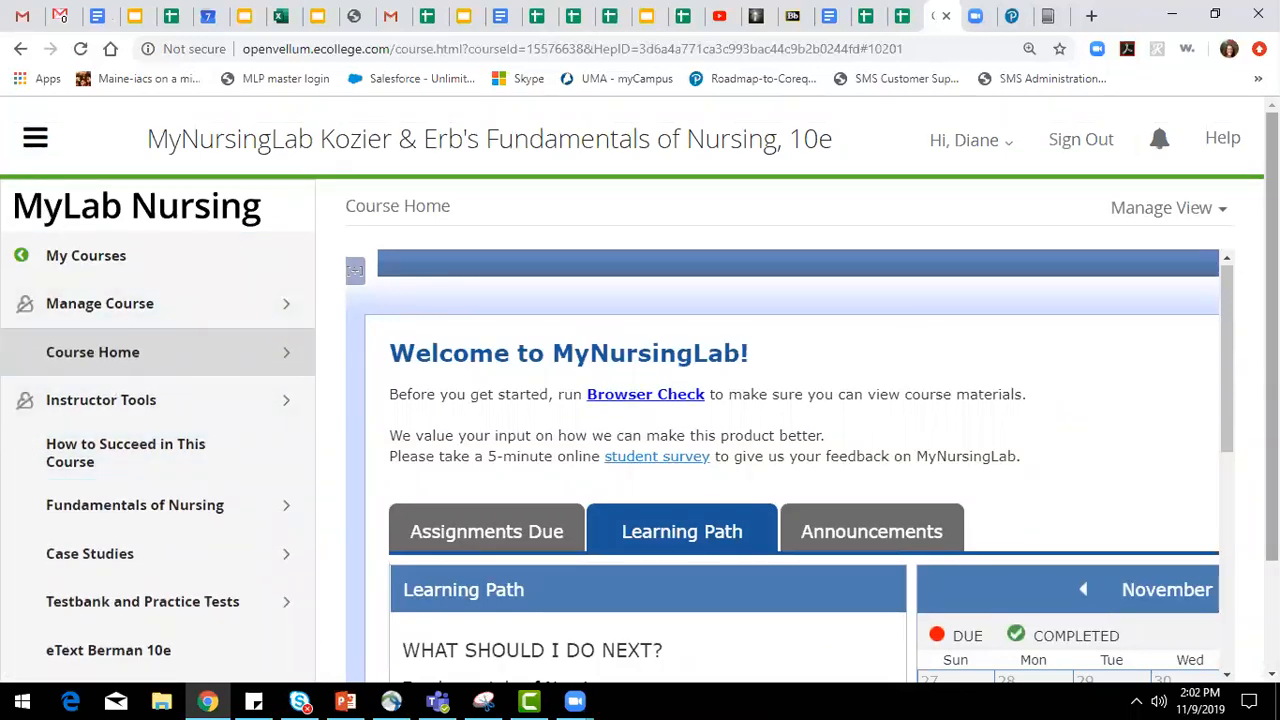
{"action": "scroll", "coordinate": [640, 400], "scroll_direction": "down", "scroll_amount": 1}
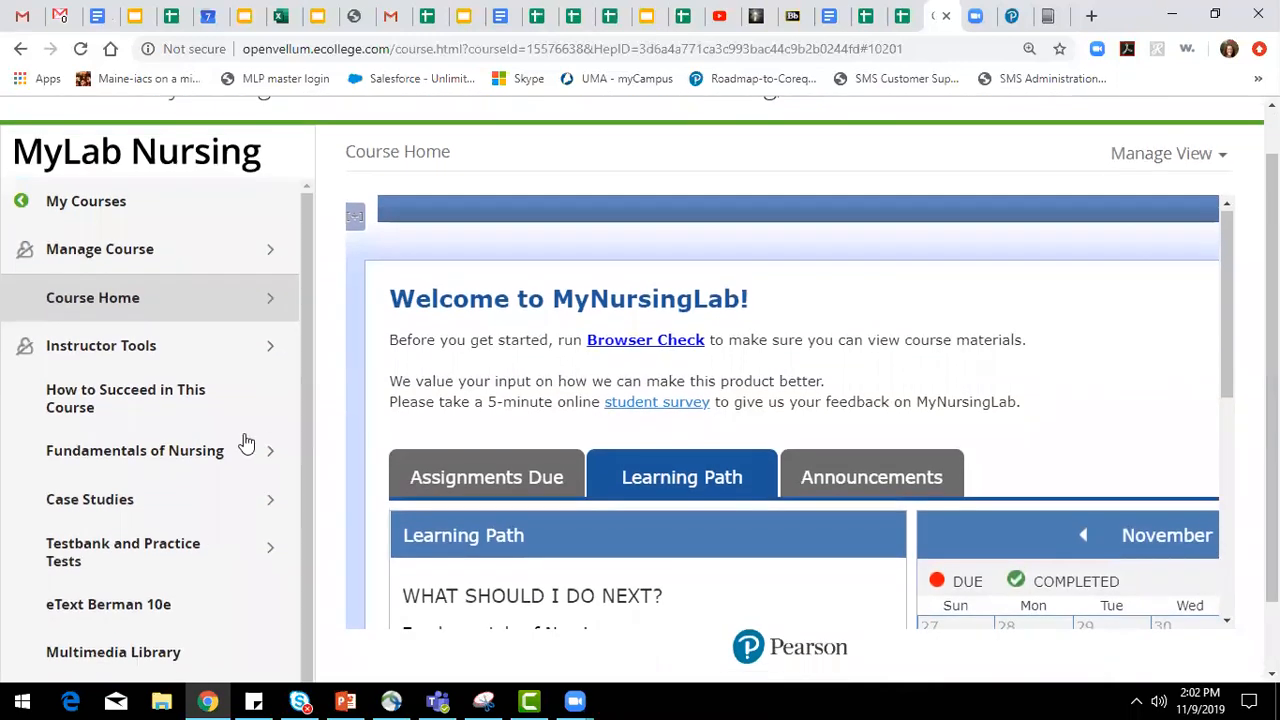
{"action": "left_click", "coordinate": [165, 345]}
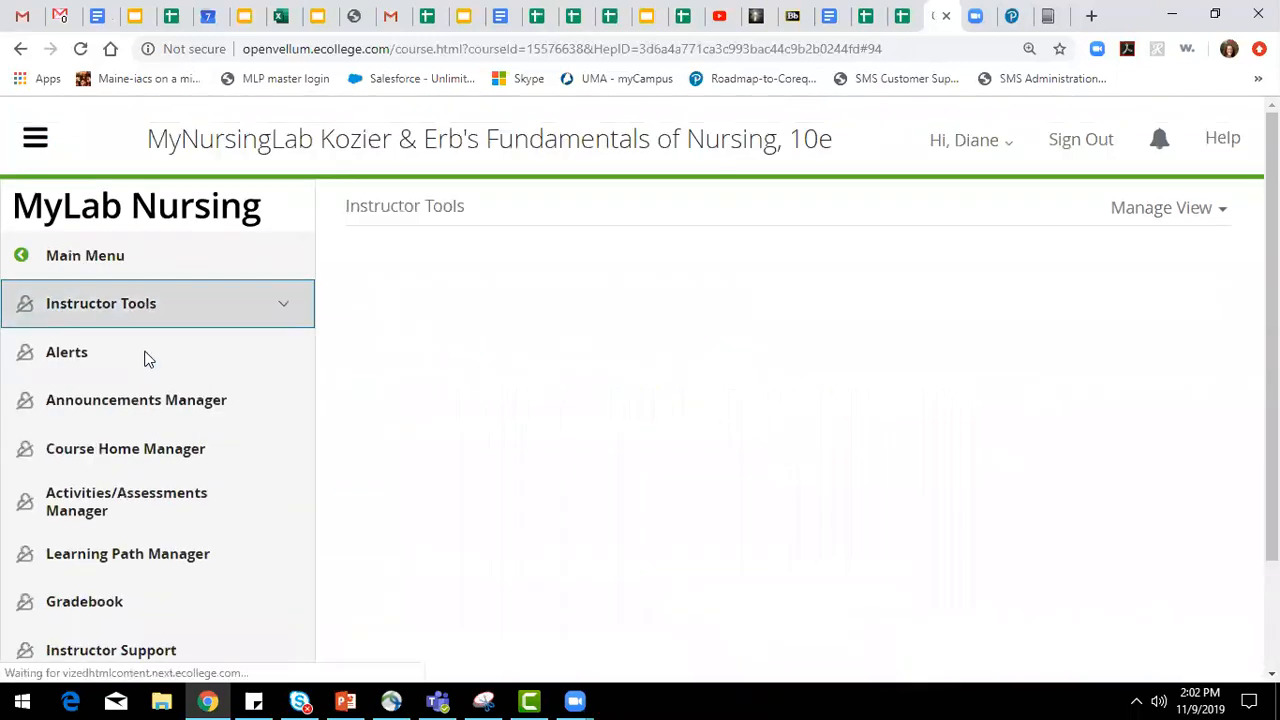
{"action": "left_click", "coordinate": [124, 501]}
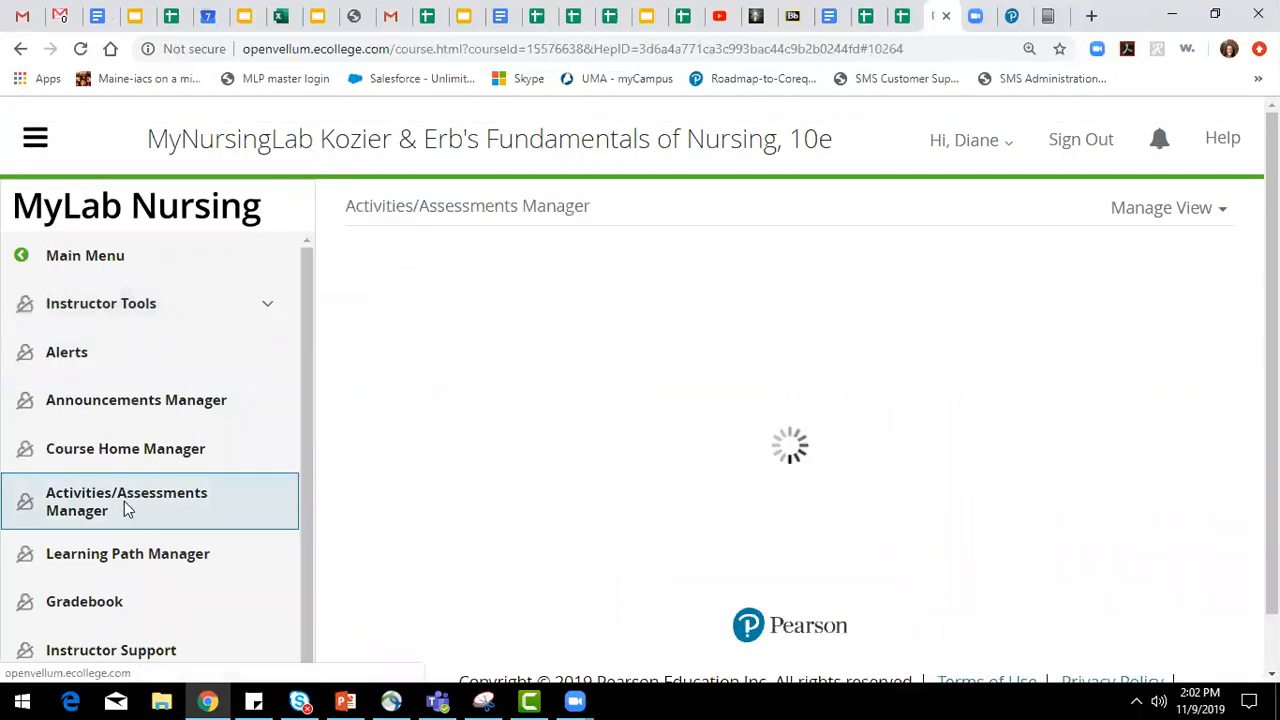
{"action": "left_click", "coordinate": [30, 148]}
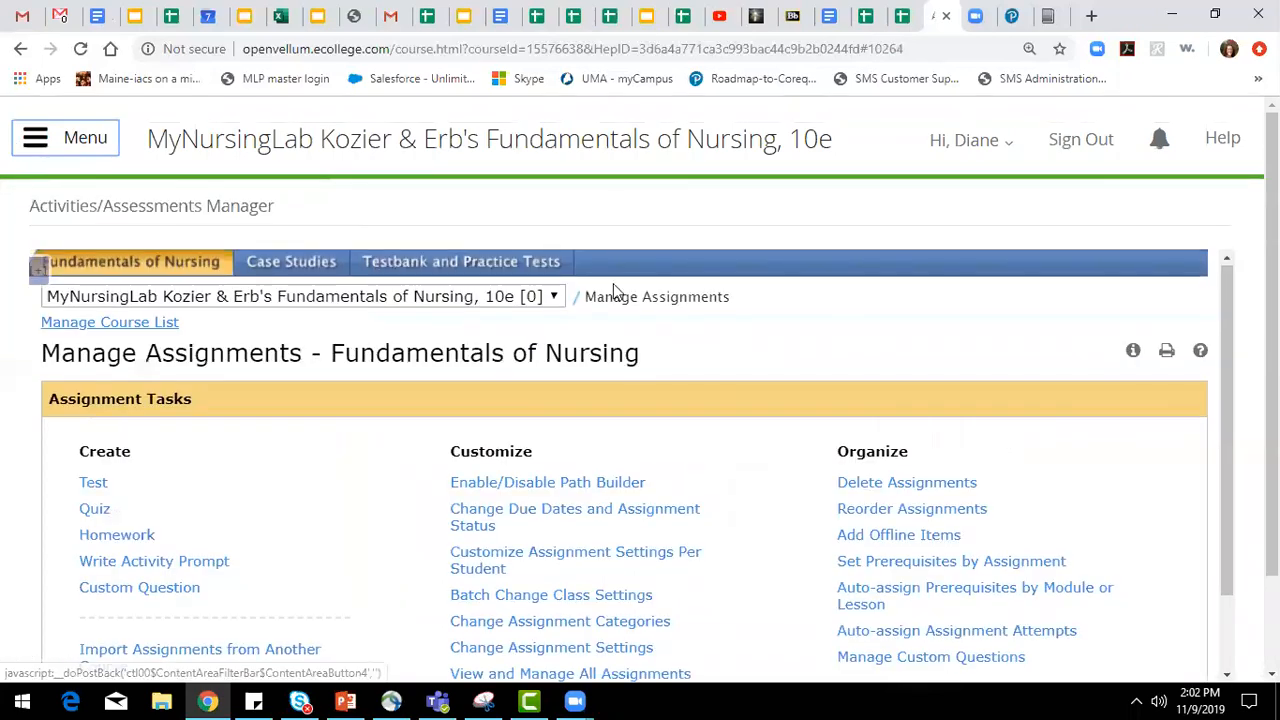
Look over the assignment tasks for Fundamentals of Nursing, Case Studies, and Testbank and Practice Tests, ending back on Fundamentals of Nursing.
{"action": "scroll", "coordinate": [686, 314], "scroll_direction": "down", "scroll_amount": 1}
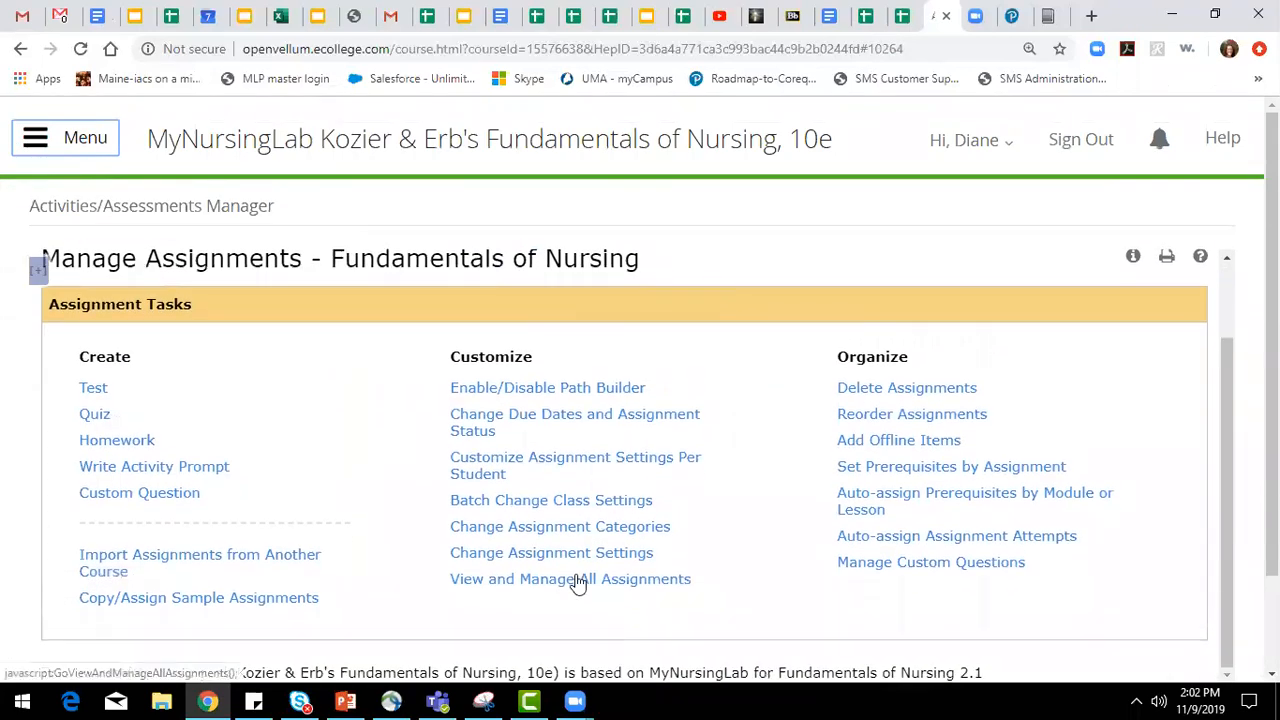
{"action": "scroll", "coordinate": [574, 580], "scroll_direction": "up", "scroll_amount": 2}
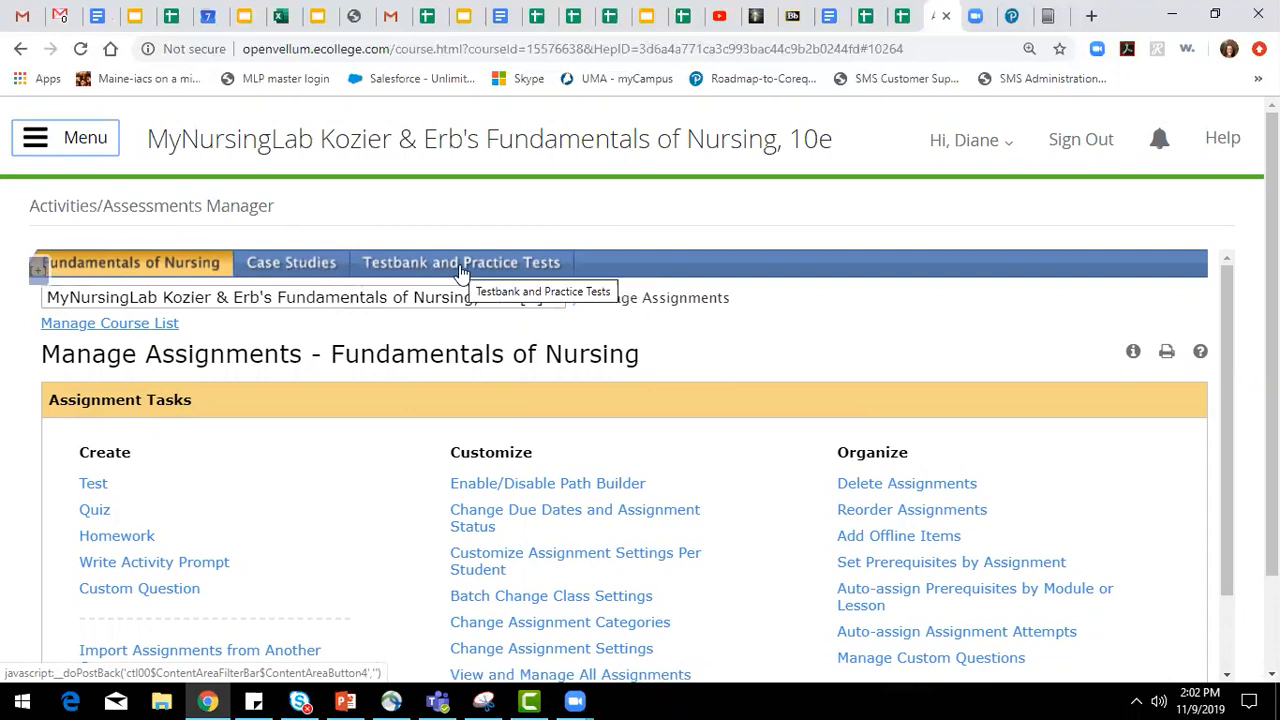
{"action": "left_click", "coordinate": [330, 266]}
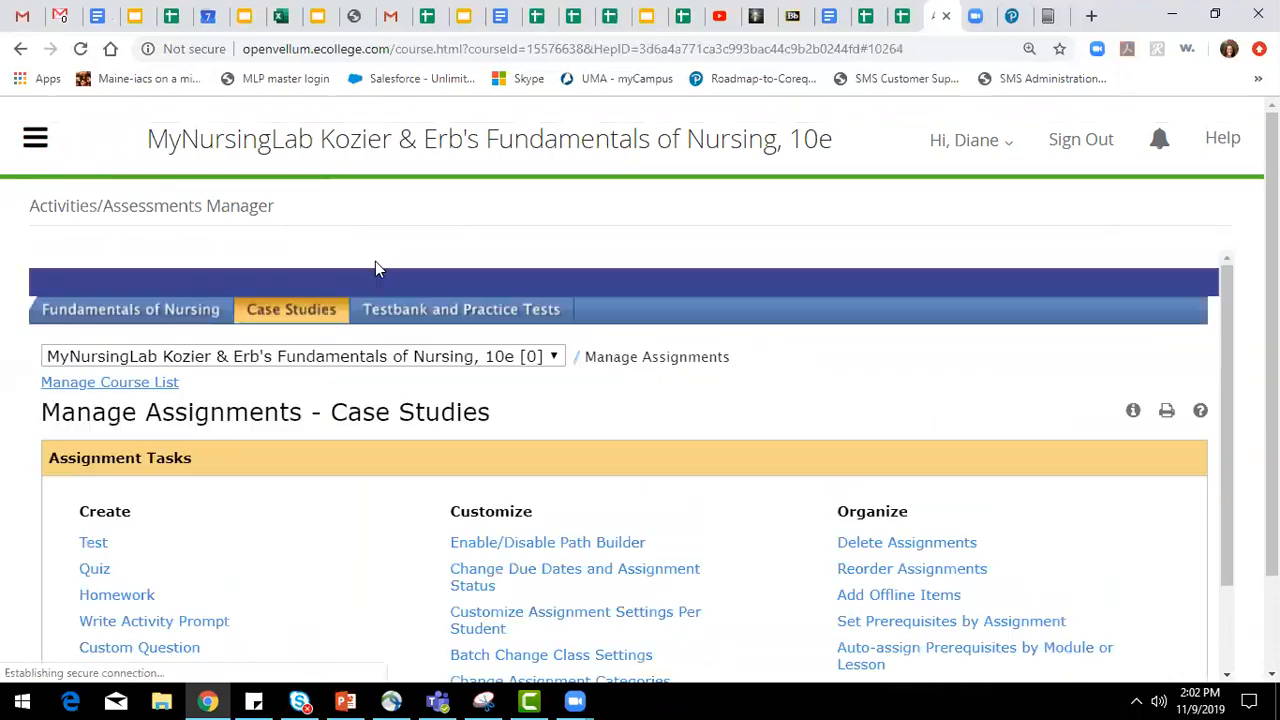
{"action": "left_click", "coordinate": [427, 270]}
{"action": "left_click", "coordinate": [102, 265]}
Open the view for managing all Fundamentals of Nursing assignments and examine their assigned status and dates.
{"action": "scroll", "coordinate": [563, 520], "scroll_direction": "down", "scroll_amount": 2}
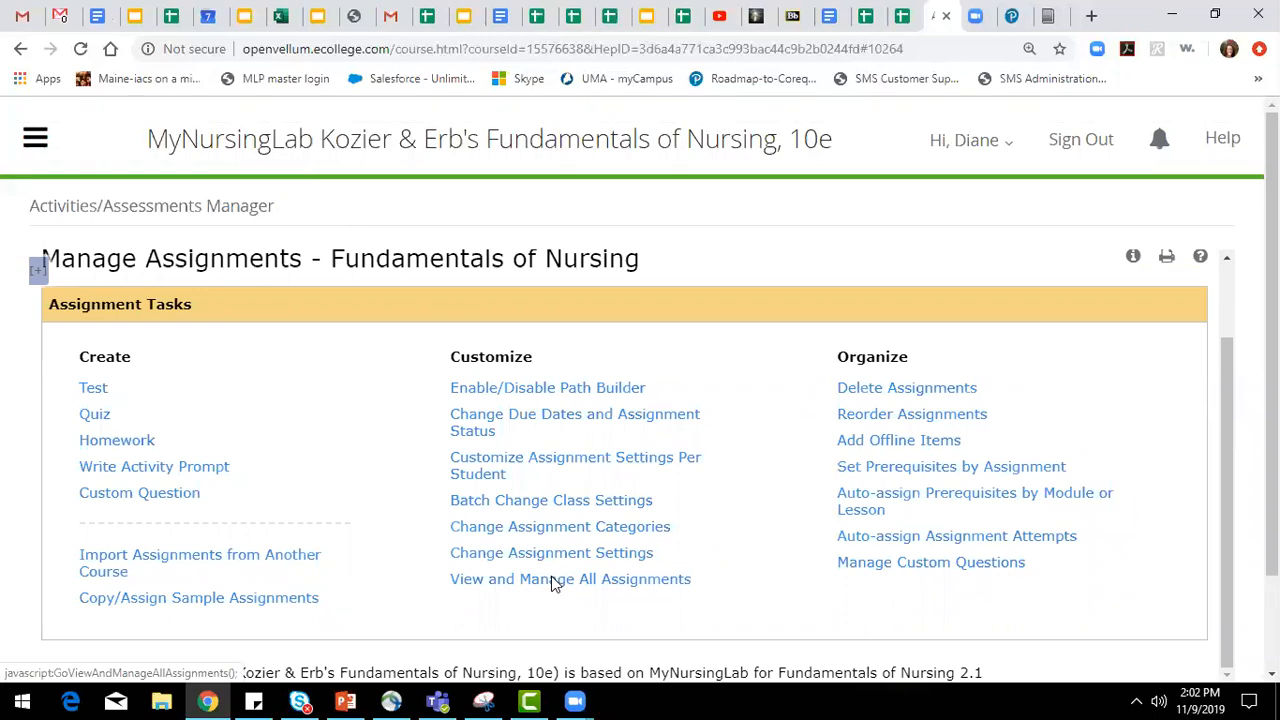
{"action": "left_click", "coordinate": [555, 582]}
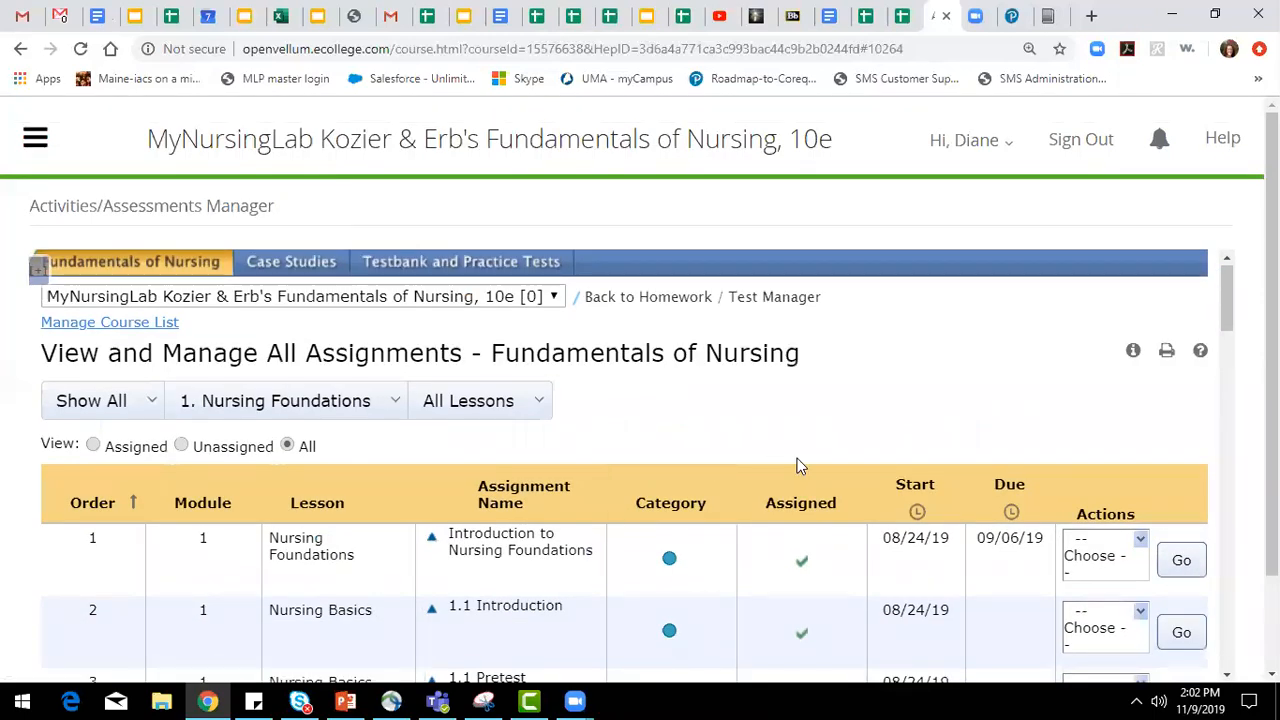
{"action": "scroll", "coordinate": [1037, 480], "scroll_direction": "down", "scroll_amount": 2}
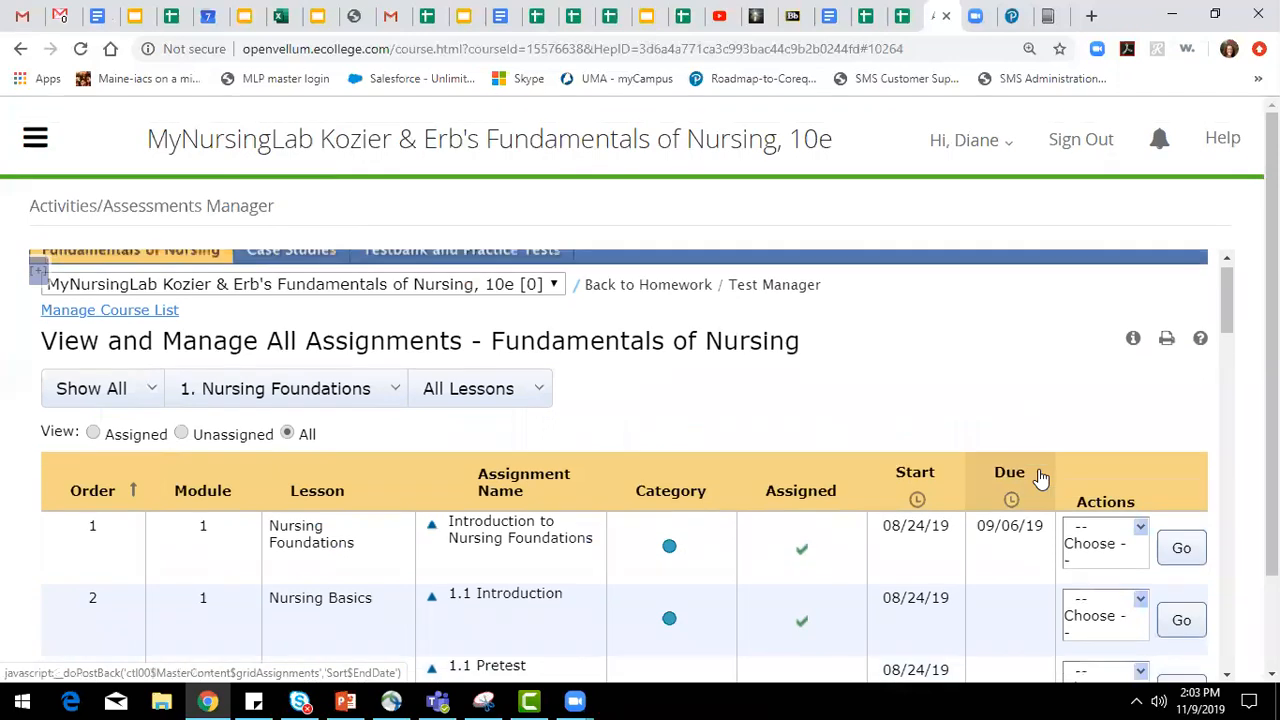
{"action": "scroll", "coordinate": [600, 438], "scroll_direction": "down", "scroll_amount": 3}
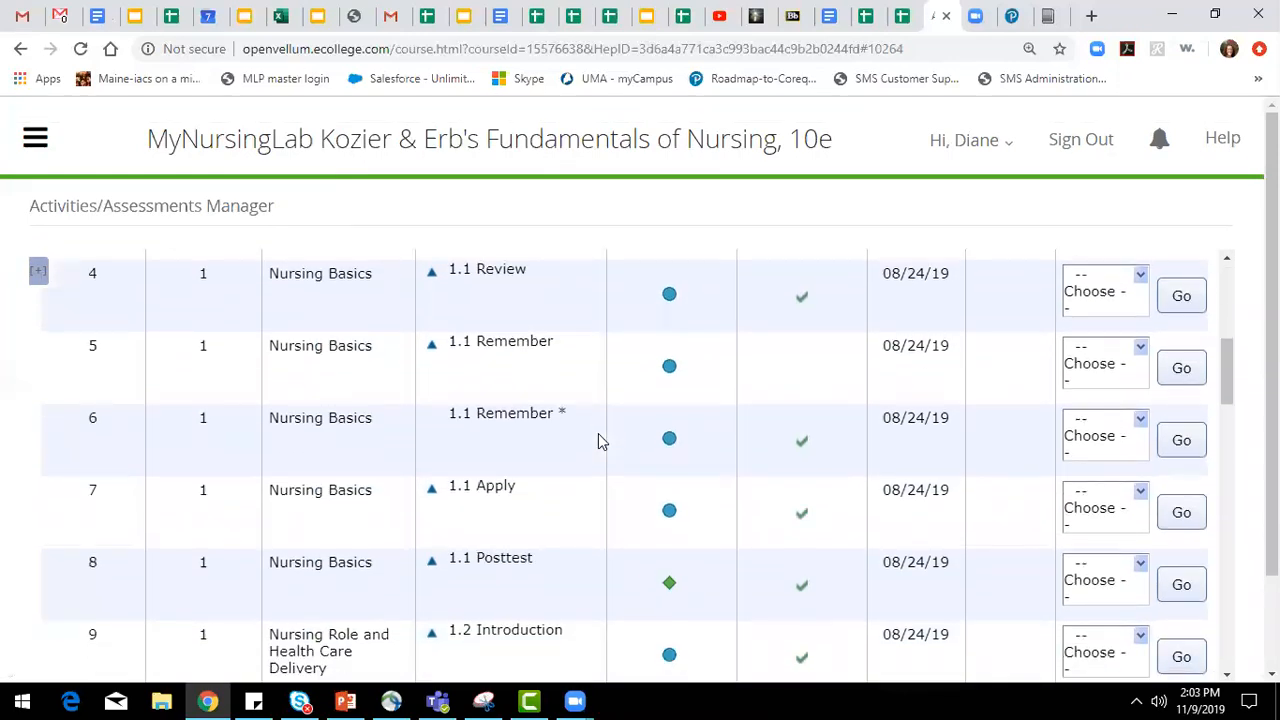
{"action": "scroll", "coordinate": [609, 420], "scroll_direction": "down", "scroll_amount": 3}
{"action": "scroll", "coordinate": [620, 510], "scroll_direction": "up", "scroll_amount": 7}
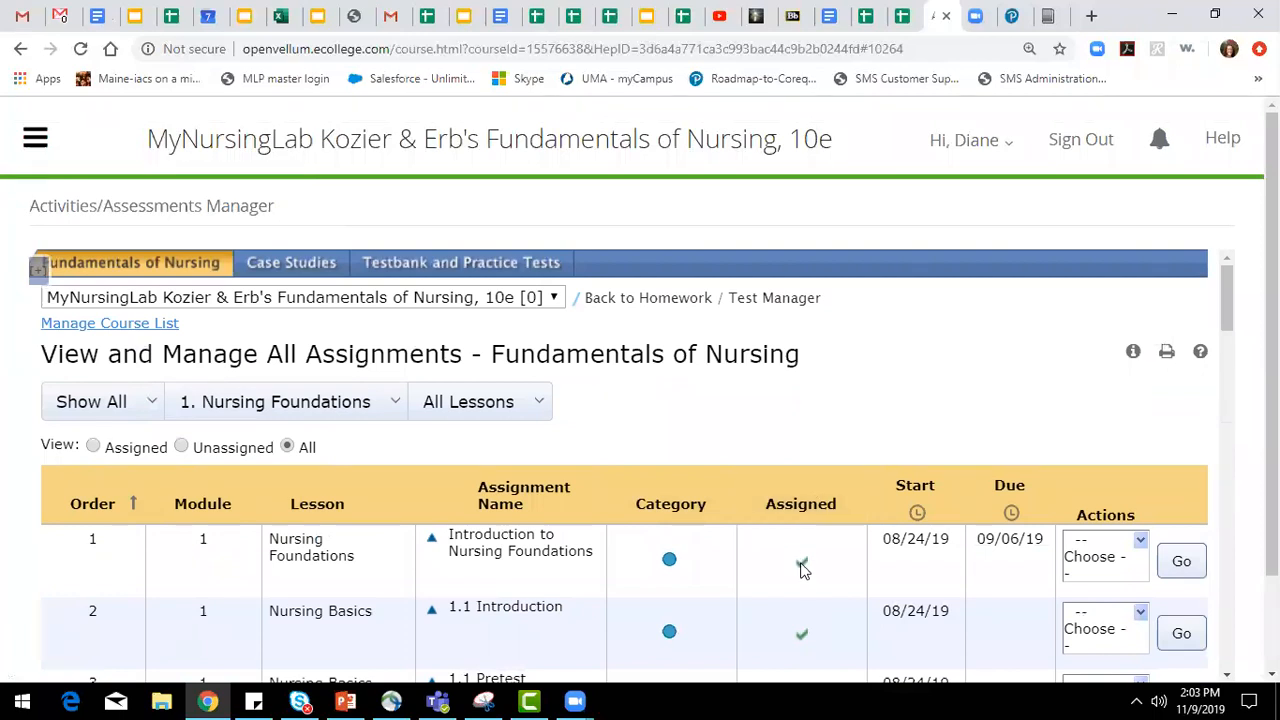
{"action": "scroll", "coordinate": [1010, 386], "scroll_direction": "down", "scroll_amount": 4}
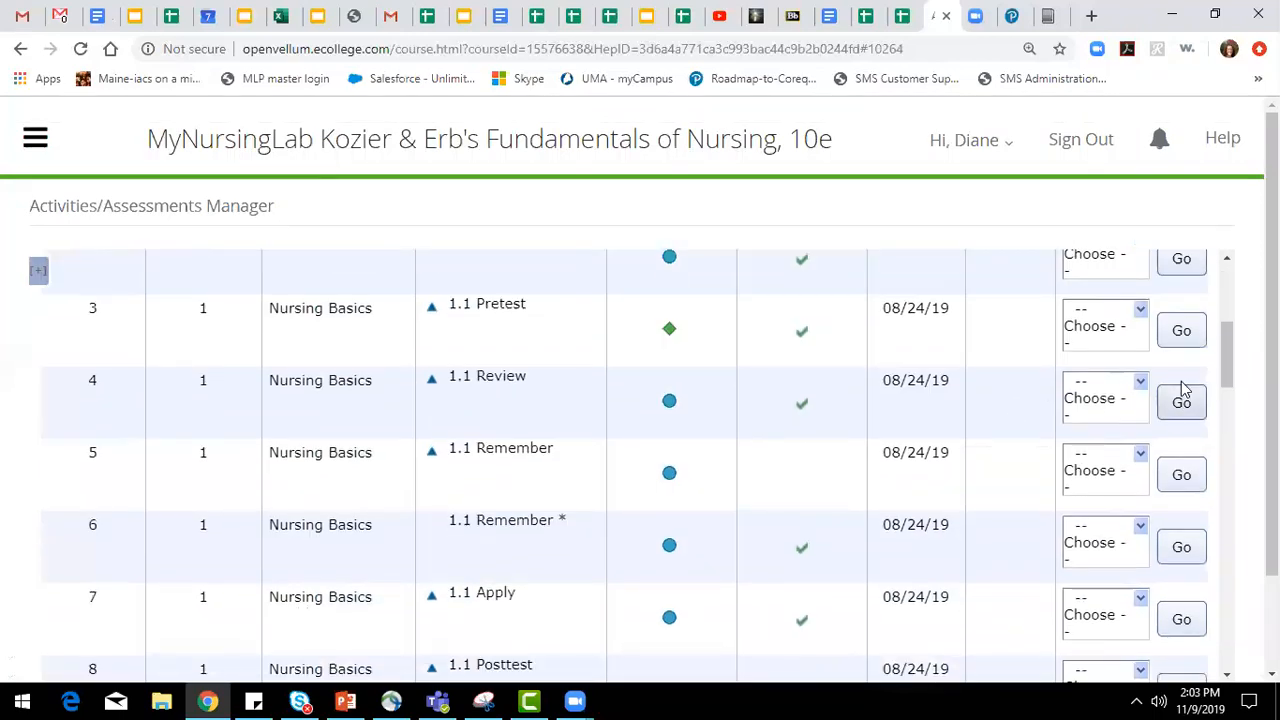
Assign the unassigned 1.1 Remember assignment in the Nursing Basics lesson.
{"action": "left_click", "coordinate": [1127, 403]}
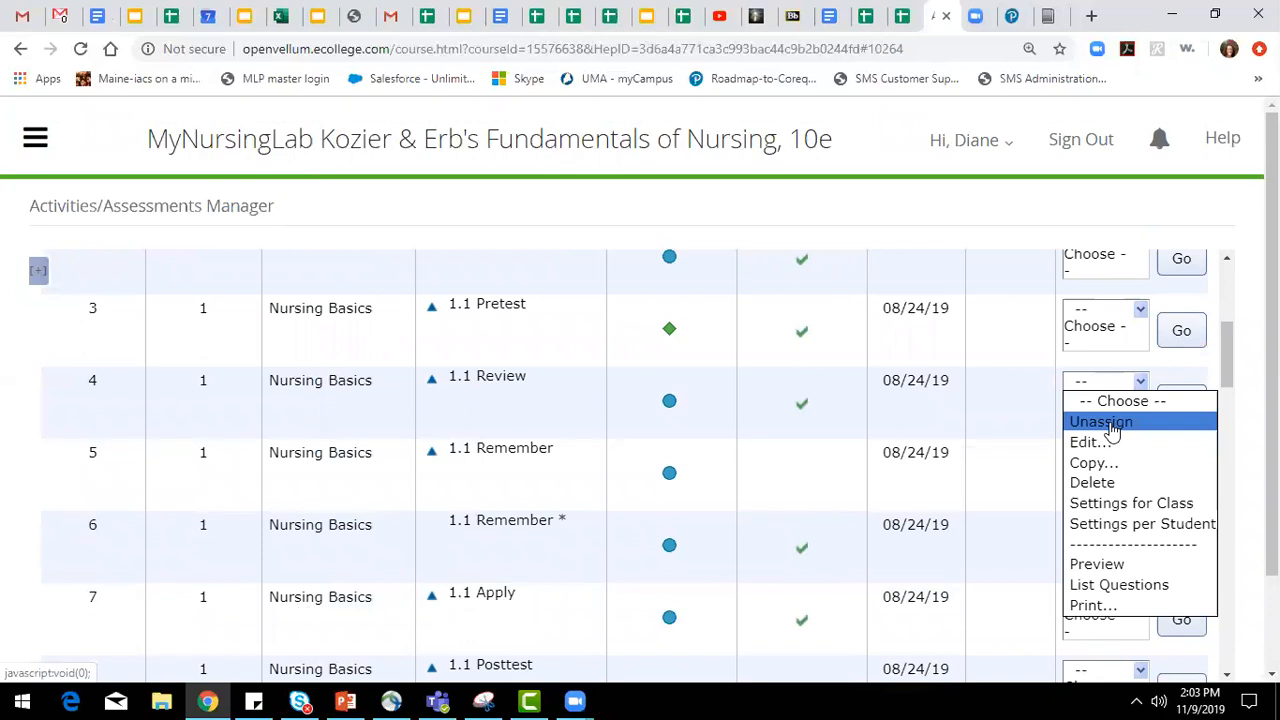
{"action": "left_click", "coordinate": [946, 448]}
{"action": "left_click", "coordinate": [1095, 456]}
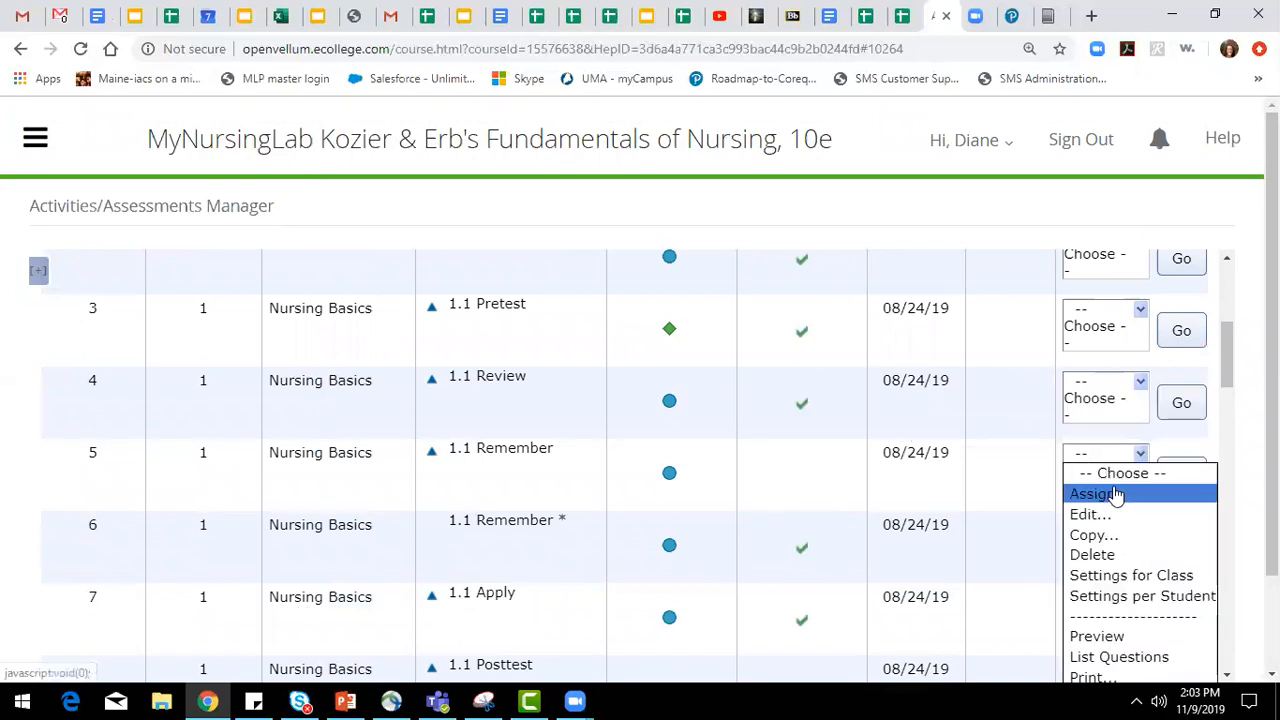
{"action": "left_click", "coordinate": [1115, 494]}
{"action": "left_click", "coordinate": [1177, 470]}
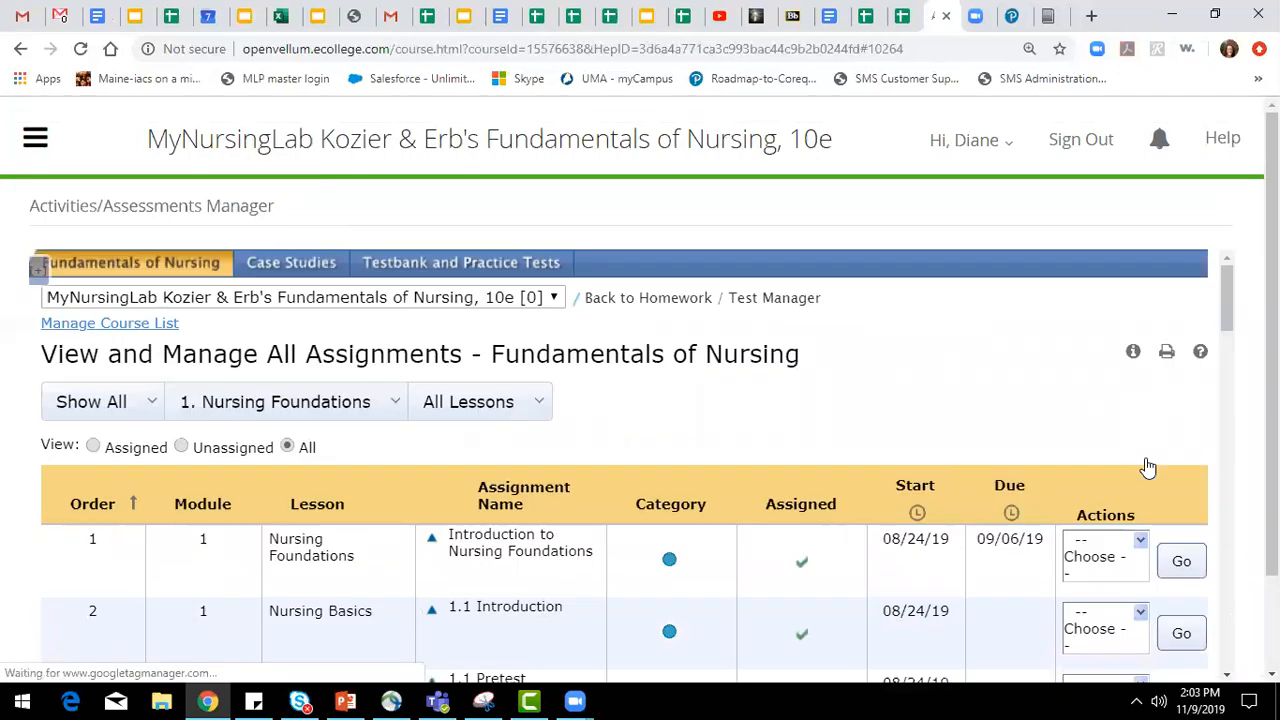
Look through the rest of the Nursing Foundations assignments and the modules and lessons available for filtering the list.
{"action": "scroll", "coordinate": [980, 414], "scroll_direction": "down", "scroll_amount": 3}
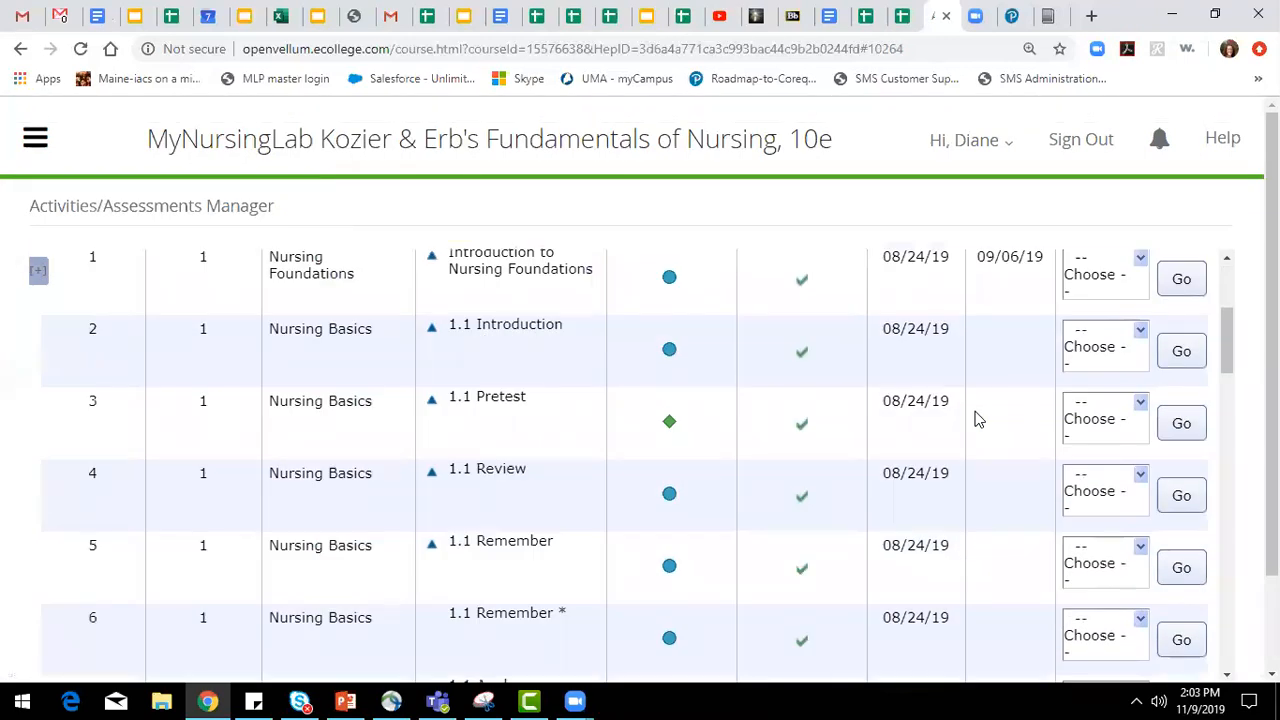
{"action": "scroll", "coordinate": [983, 427], "scroll_direction": "up", "scroll_amount": 3}
{"action": "scroll", "coordinate": [982, 428], "scroll_direction": "down", "scroll_amount": 15}
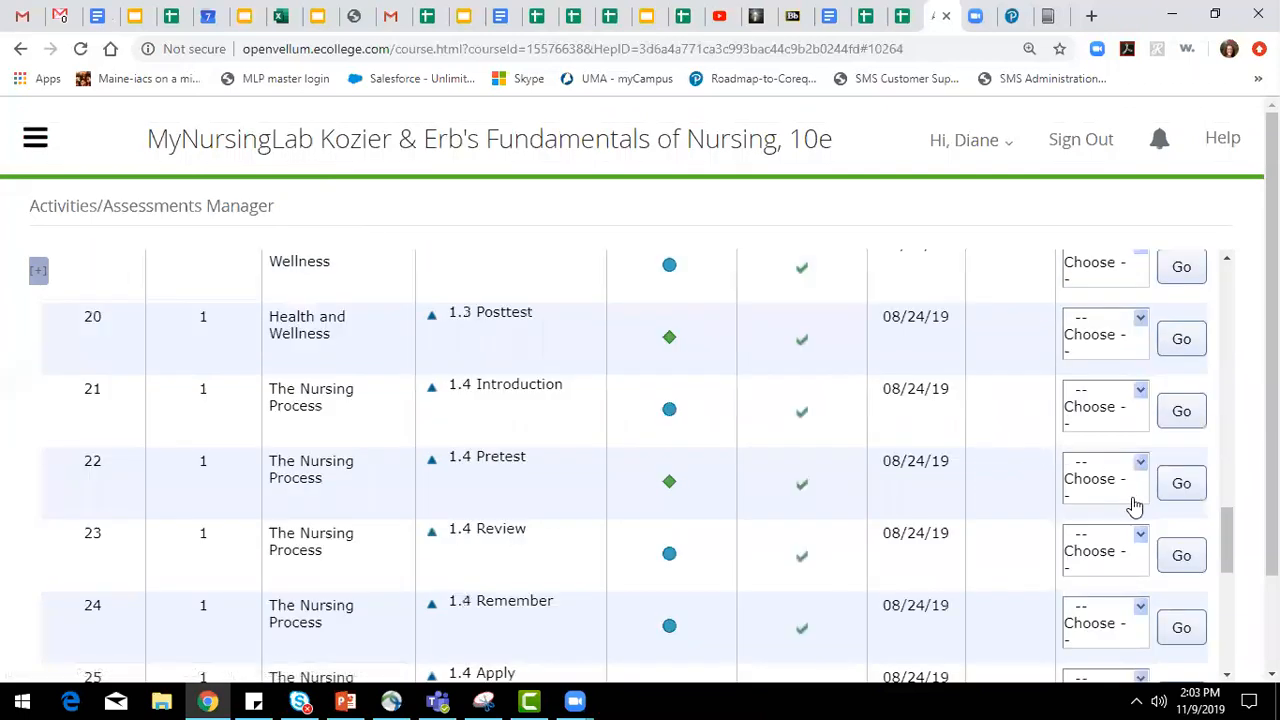
{"action": "left_click_drag", "start_coordinate": [1229, 523], "coordinate": [1225, 290]}
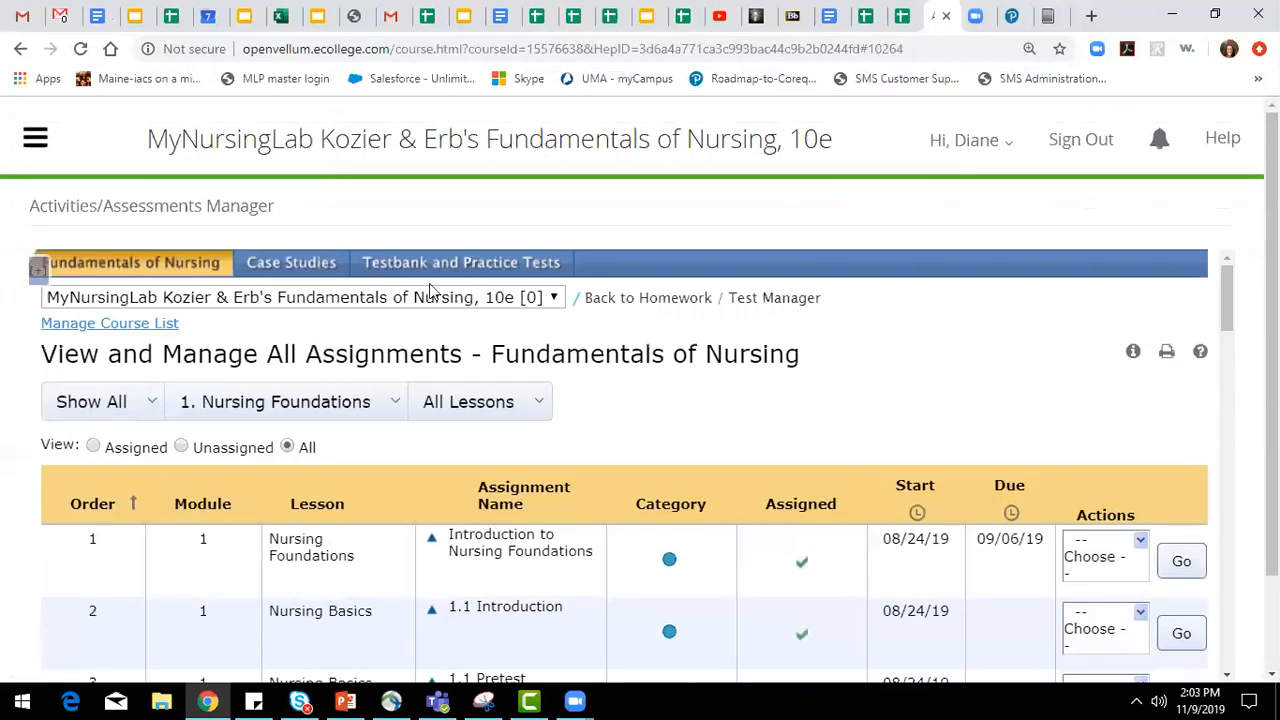
{"action": "left_click", "coordinate": [385, 403]}
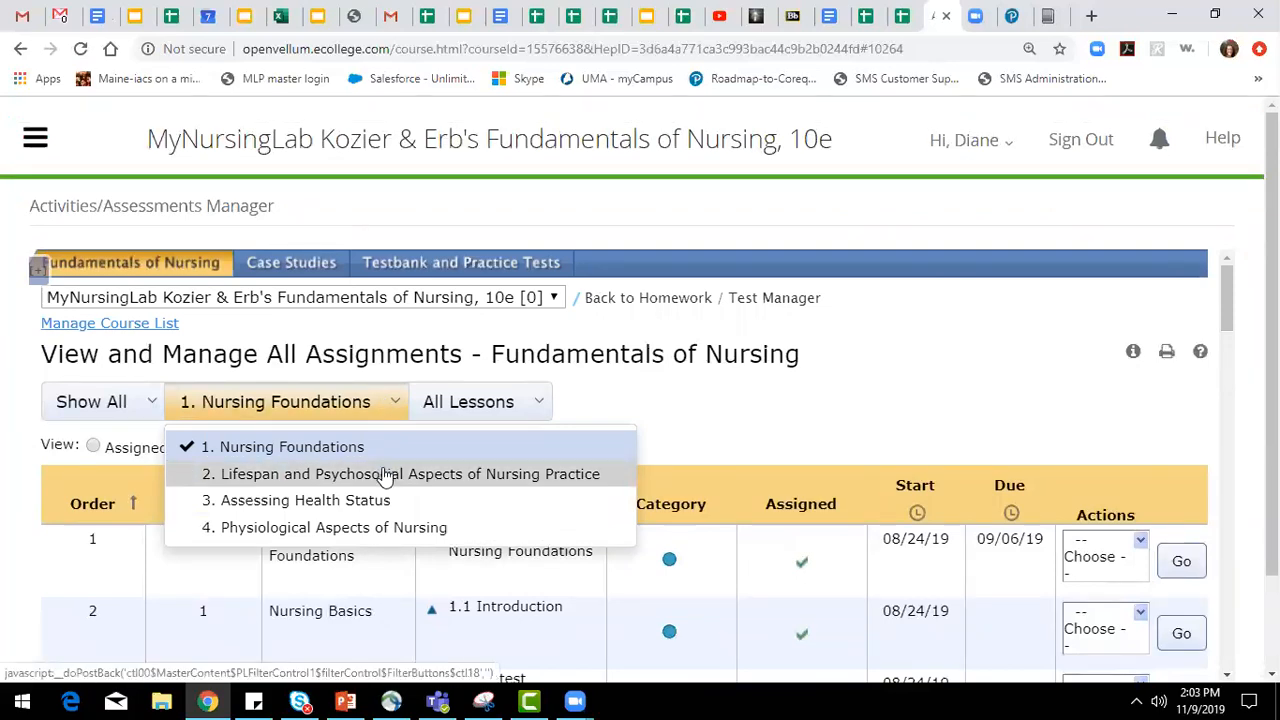
{"action": "left_click", "coordinate": [476, 416]}
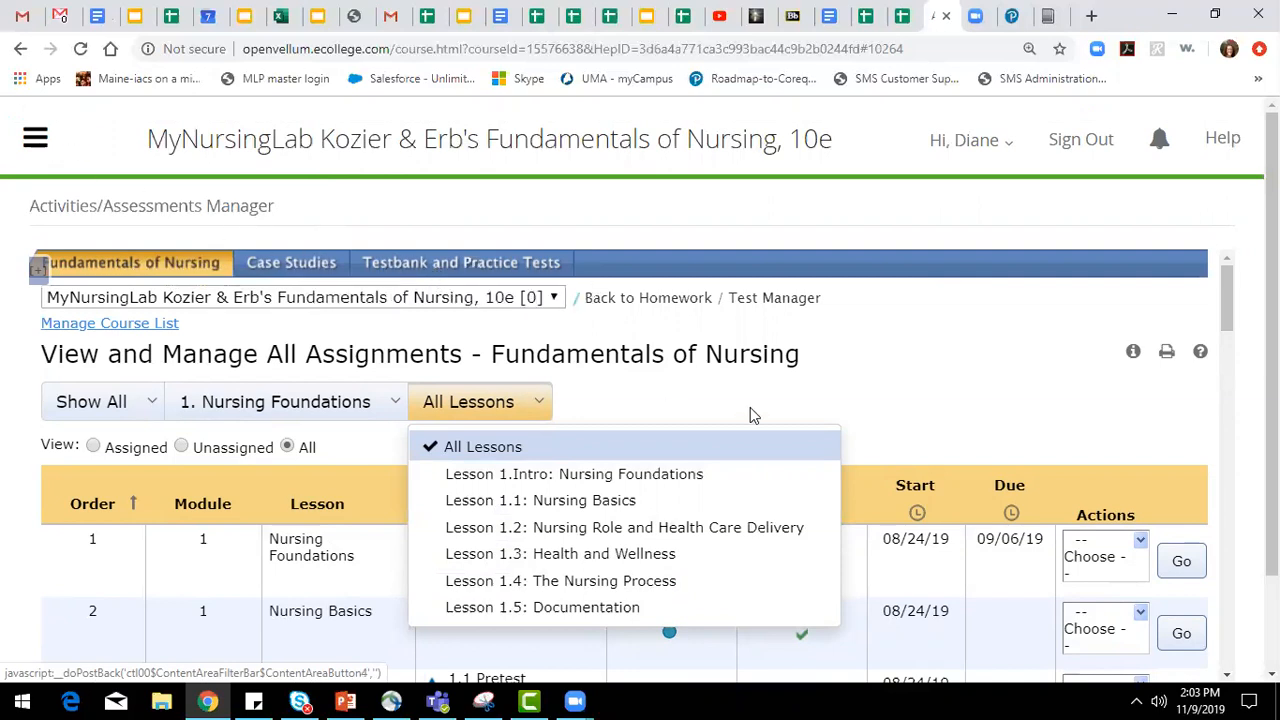
Return to the main page of the Activities/Assessments Manager and collapse the course navigation again.
{"action": "left_click", "coordinate": [35, 140]}
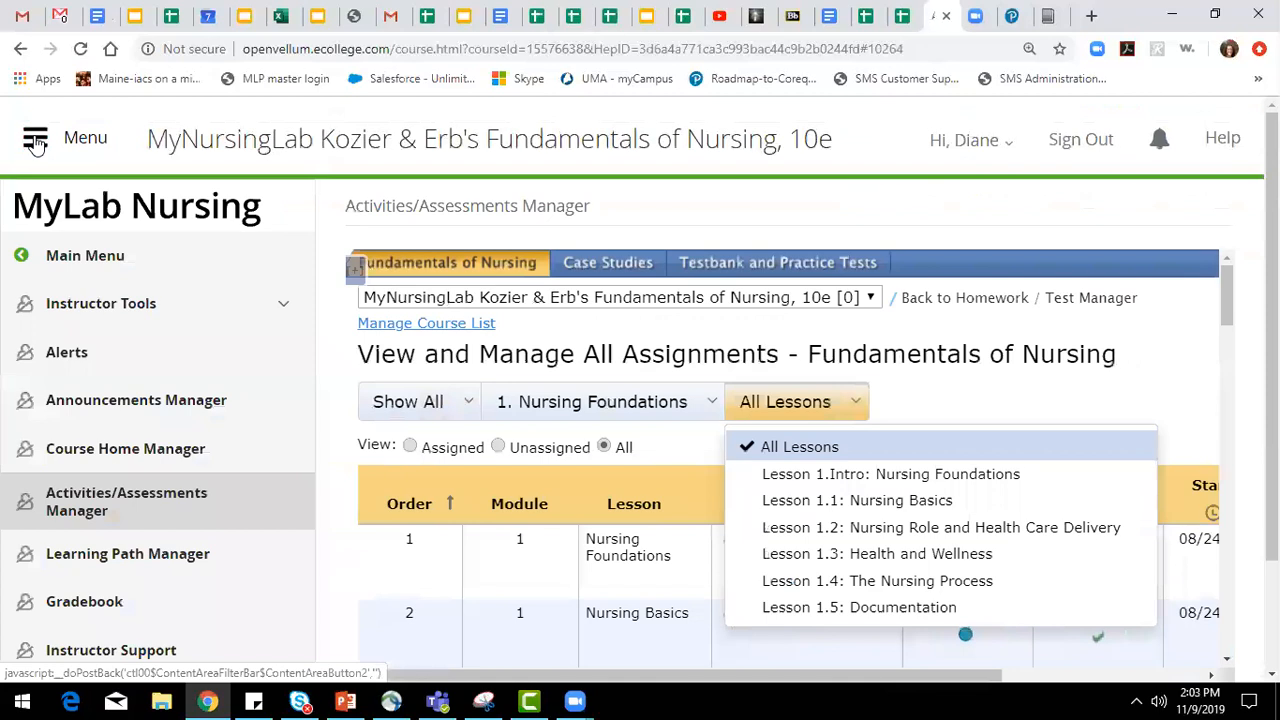
{"action": "left_click", "coordinate": [150, 493]}
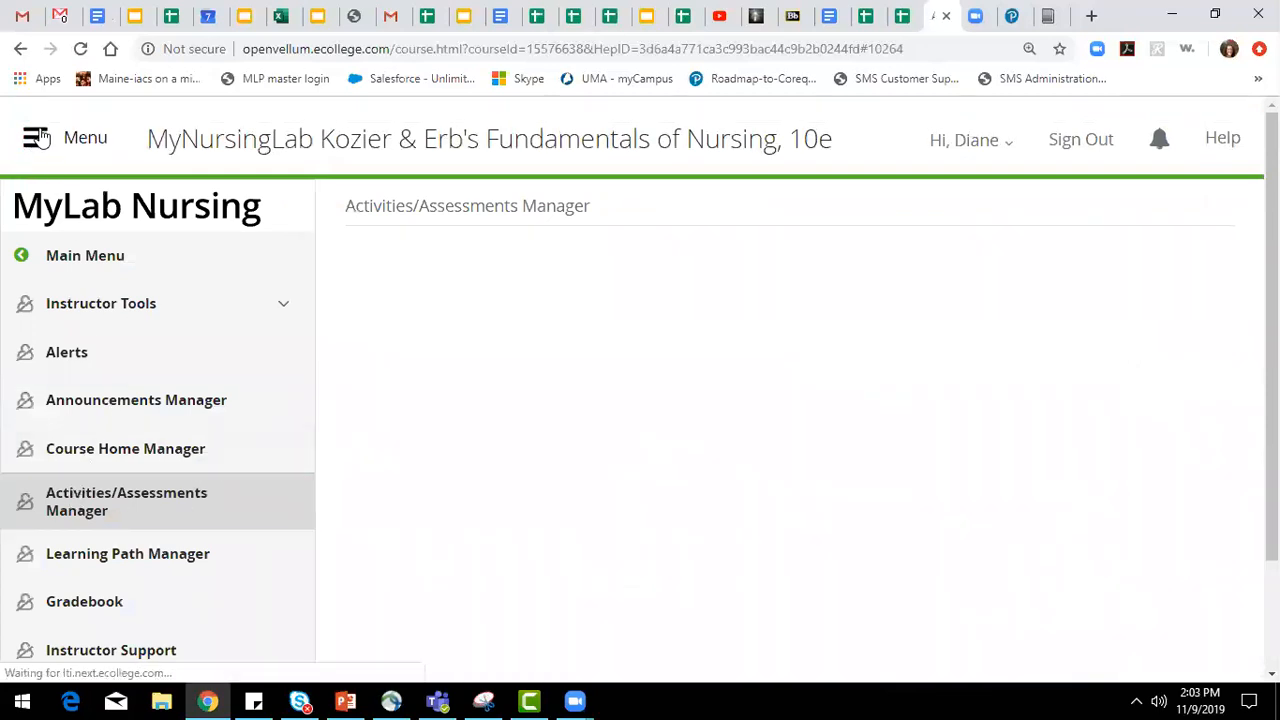
{"action": "left_click", "coordinate": [38, 138]}
Start a new homework assignment for Fundamentals of Nursing and name it demo.
{"action": "scroll", "coordinate": [236, 378], "scroll_direction": "down", "scroll_amount": 1}
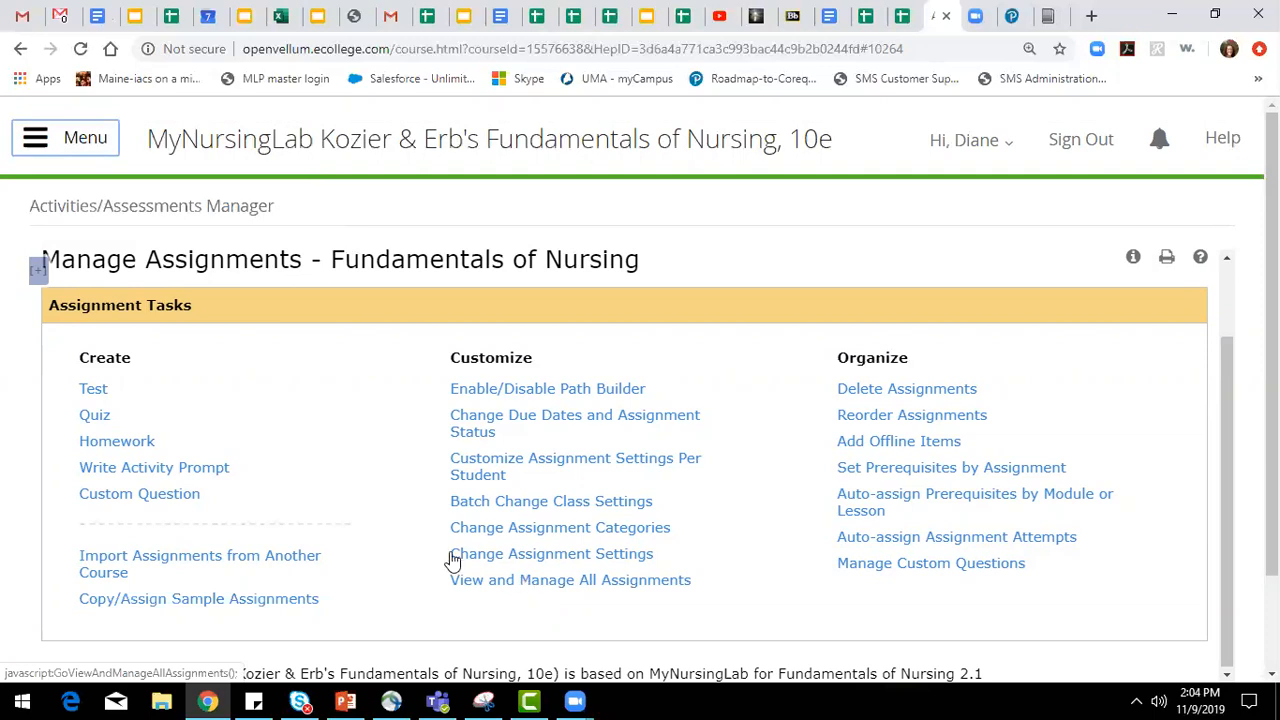
{"action": "left_click", "coordinate": [117, 443]}
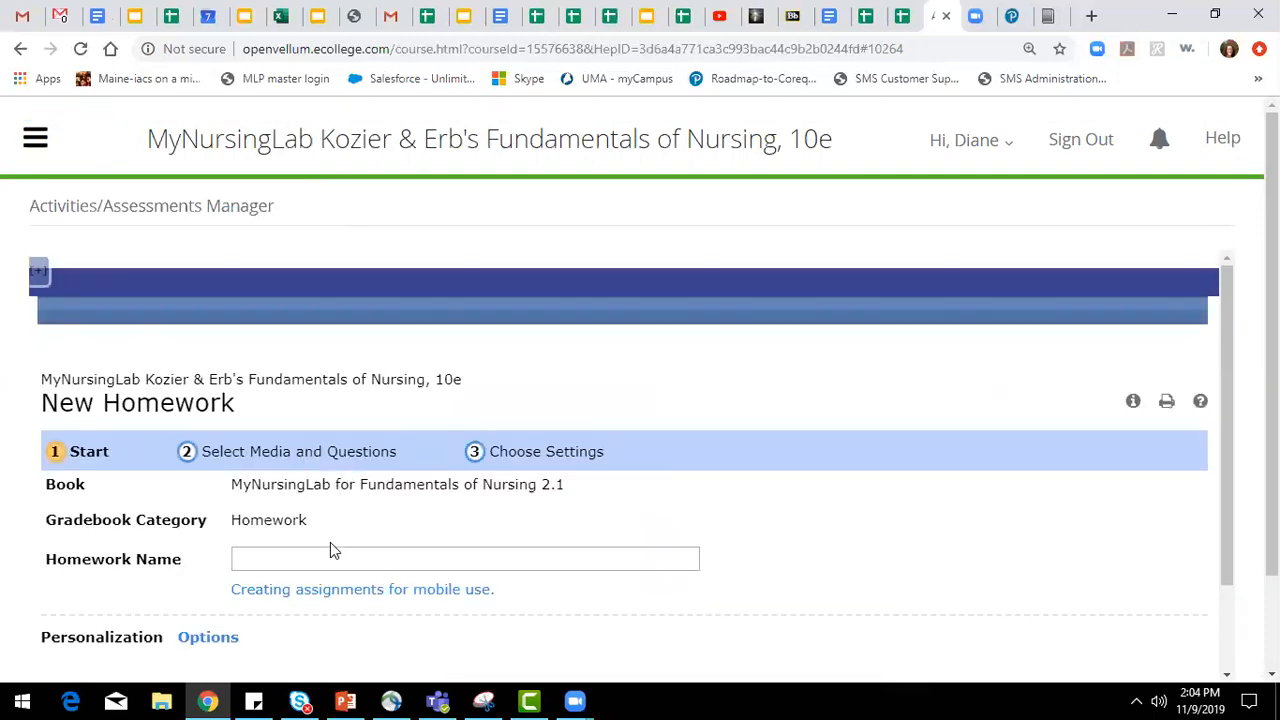
{"action": "type", "text": "demo"}
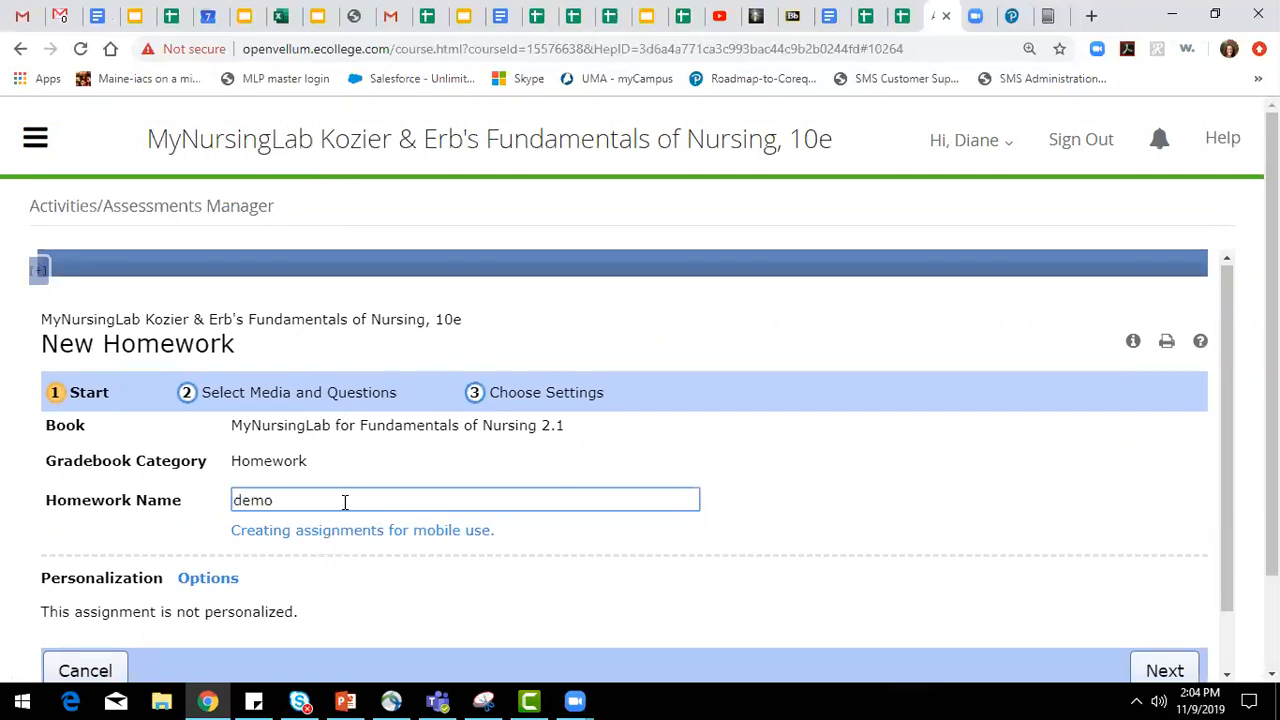
Try the Personalized Homework option, look through the tests and quizzes offered for automatic credit, and turn the option off again.
{"action": "left_click", "coordinate": [222, 580]}
{"action": "scroll", "coordinate": [407, 570], "scroll_direction": "down", "scroll_amount": 1}
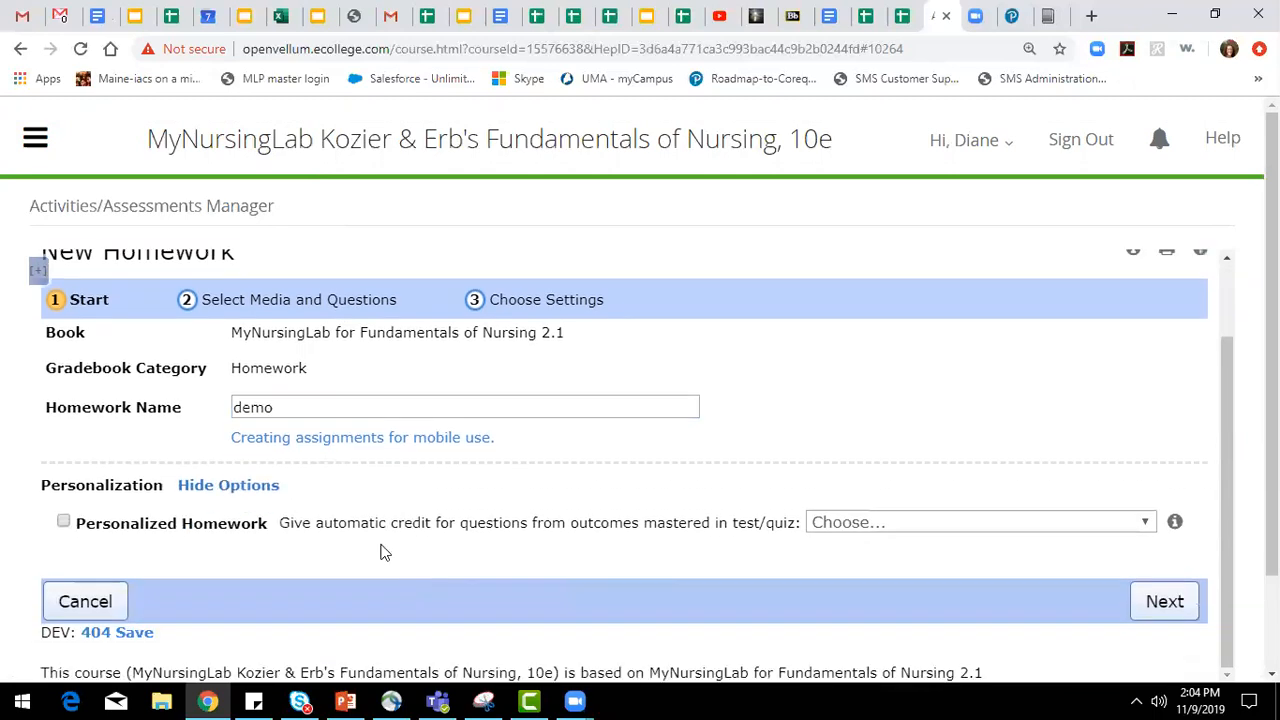
{"action": "left_click", "coordinate": [64, 522]}
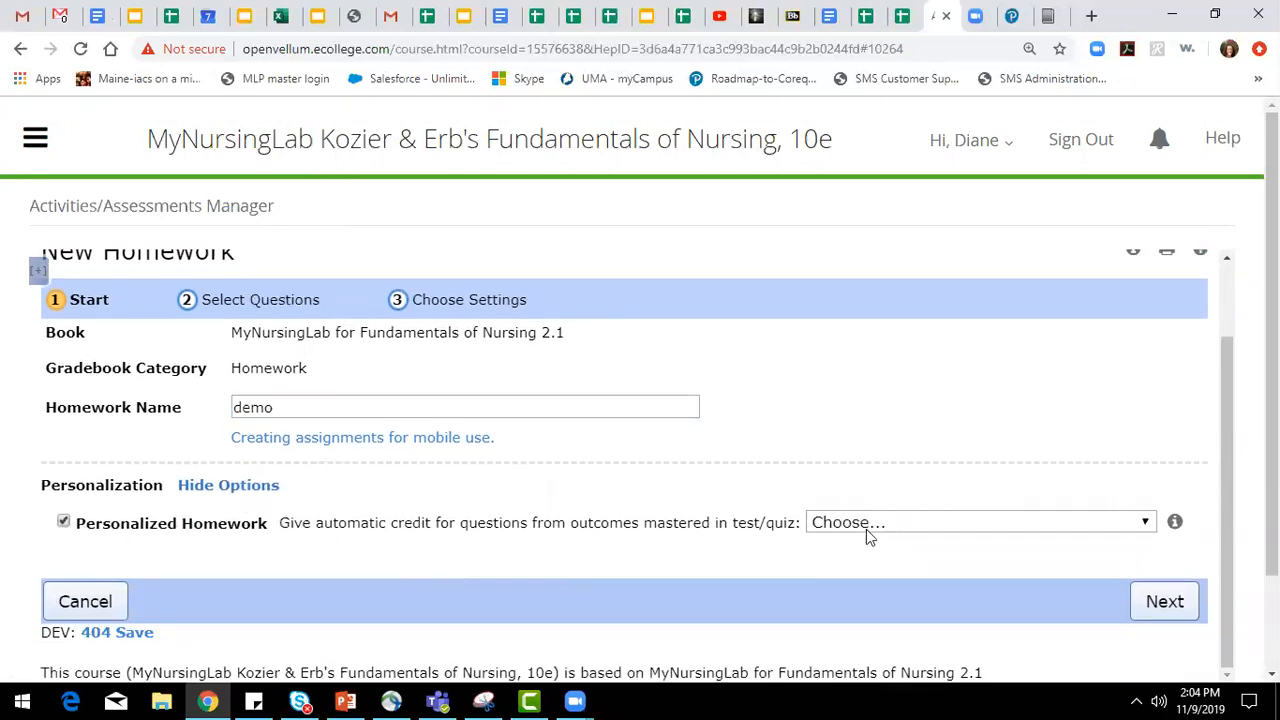
{"action": "left_click", "coordinate": [884, 522]}
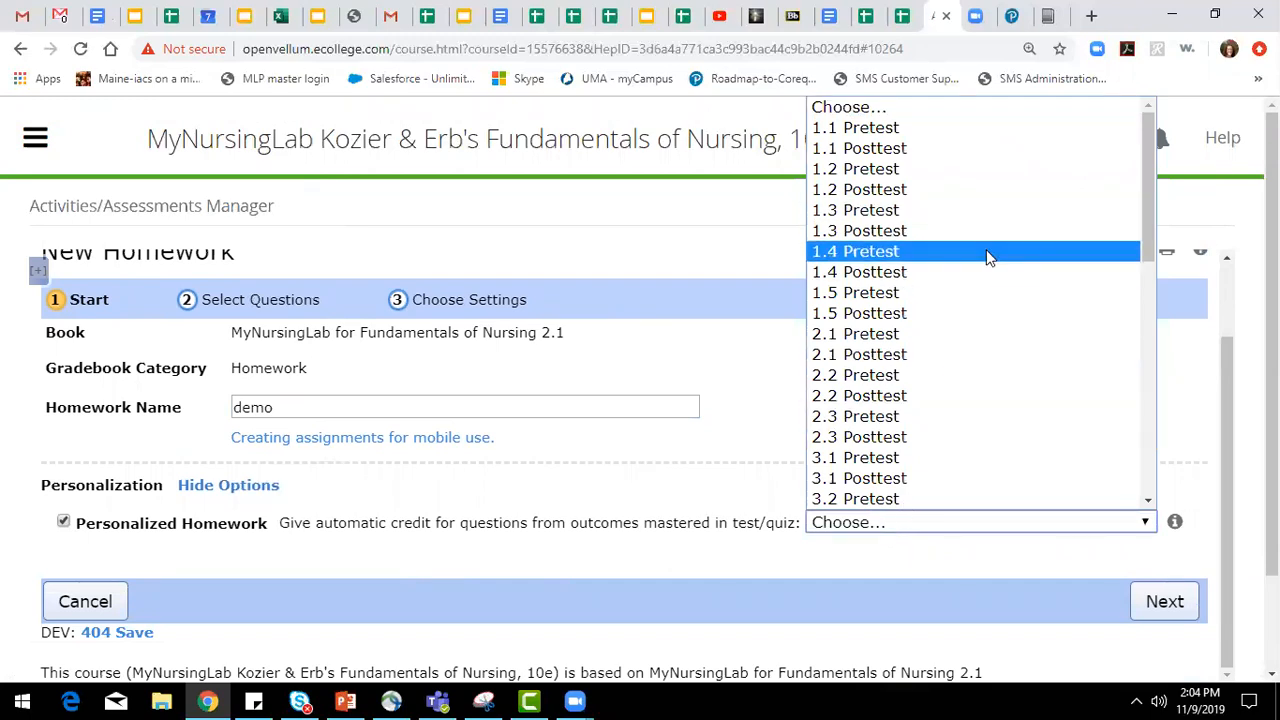
{"action": "key", "text": "Up"}
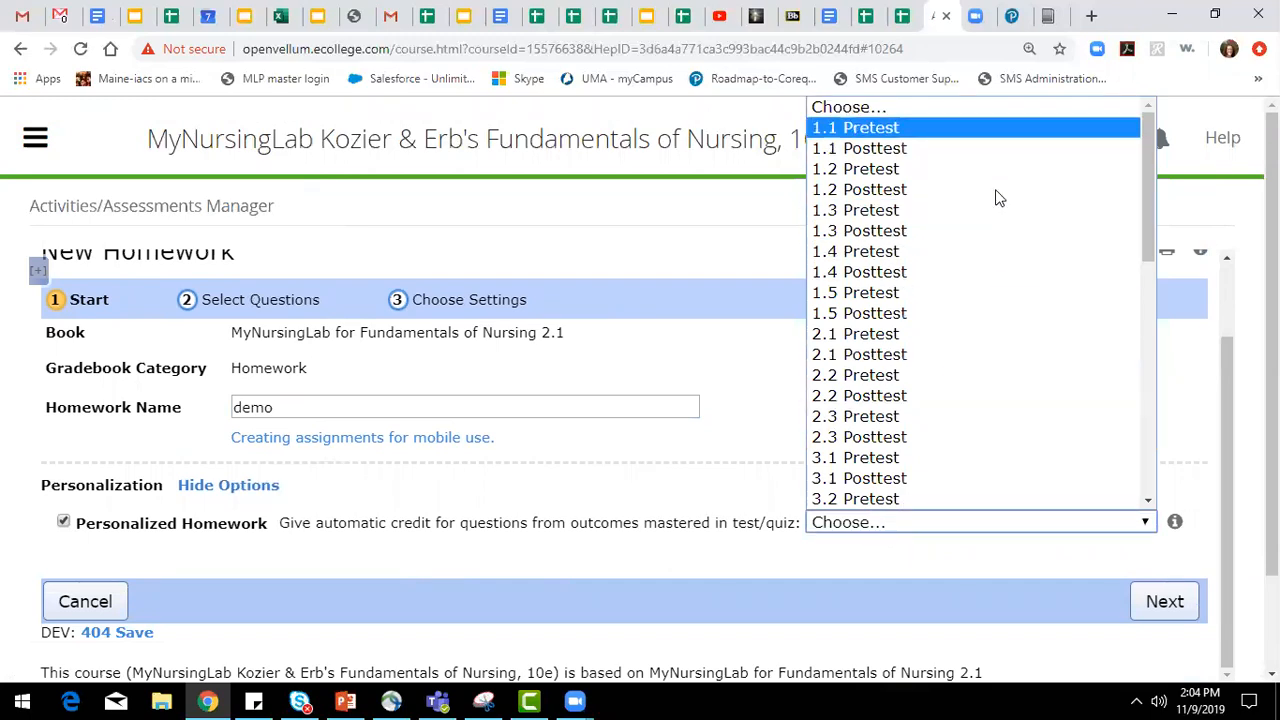
{"action": "left_click", "coordinate": [63, 524]}
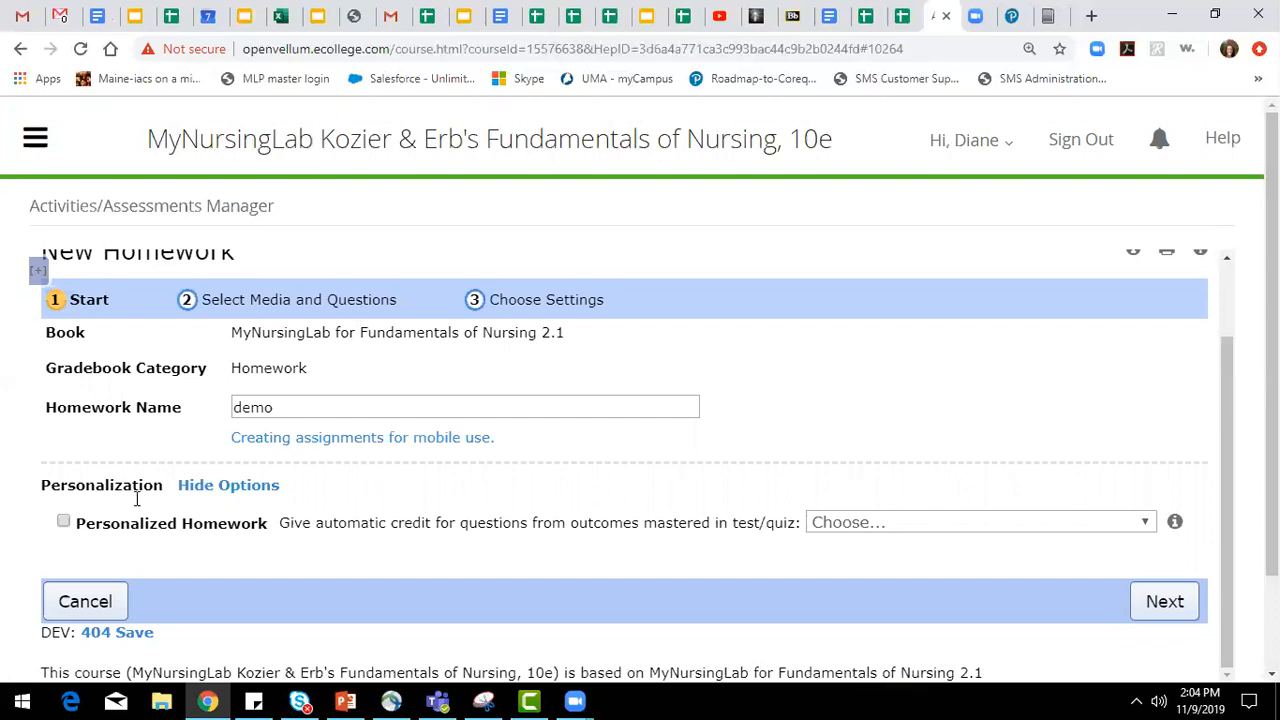
Move on to selecting media and questions and limit the available questions to Lesson 1.2: Nursing Role and Health Care Delivery.
{"action": "left_click", "coordinate": [340, 305]}
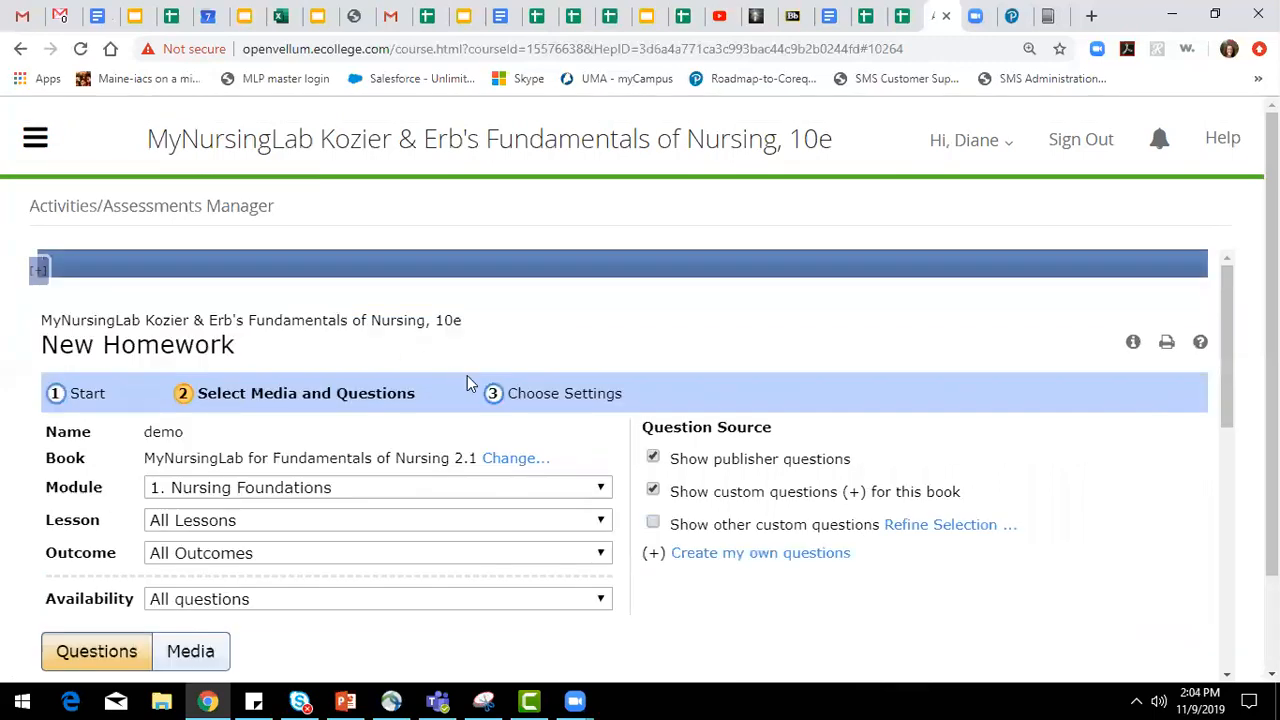
{"action": "scroll", "coordinate": [1128, 500], "scroll_direction": "down", "scroll_amount": 2}
{"action": "scroll", "coordinate": [1065, 437], "scroll_direction": "up", "scroll_amount": 1}
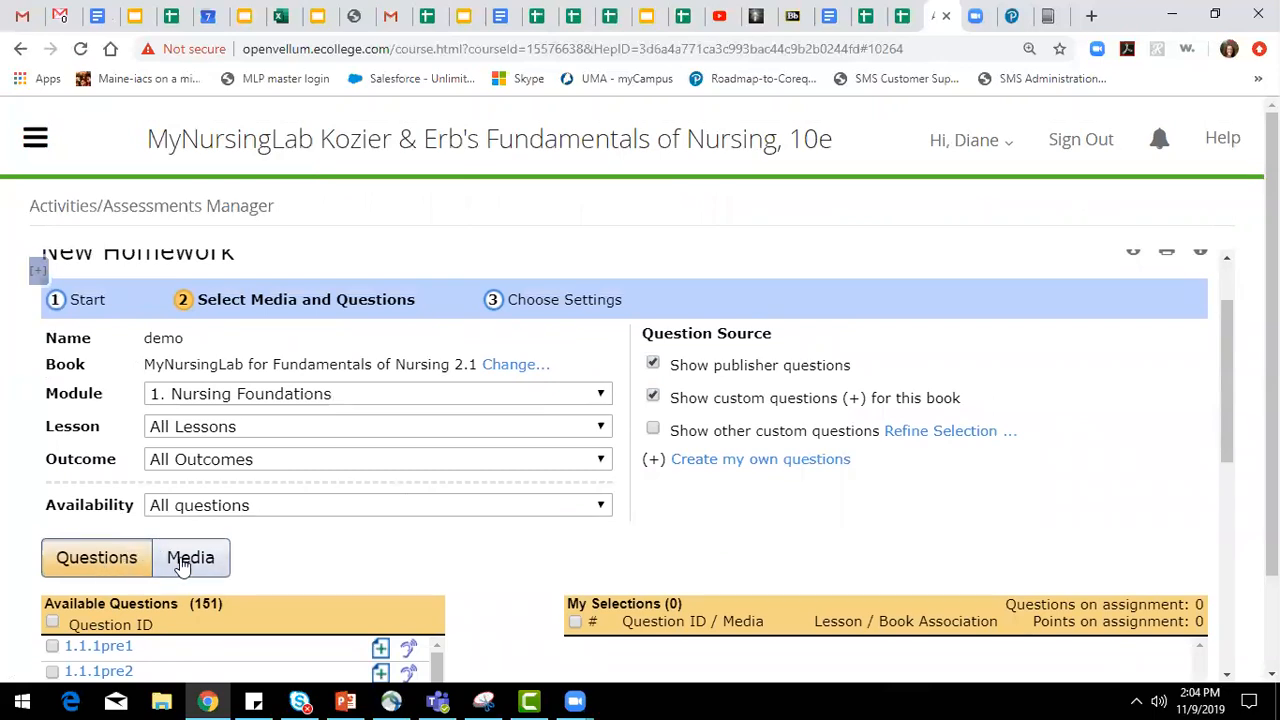
{"action": "scroll", "coordinate": [283, 551], "scroll_direction": "down", "scroll_amount": 1}
{"action": "left_click", "coordinate": [347, 326]}
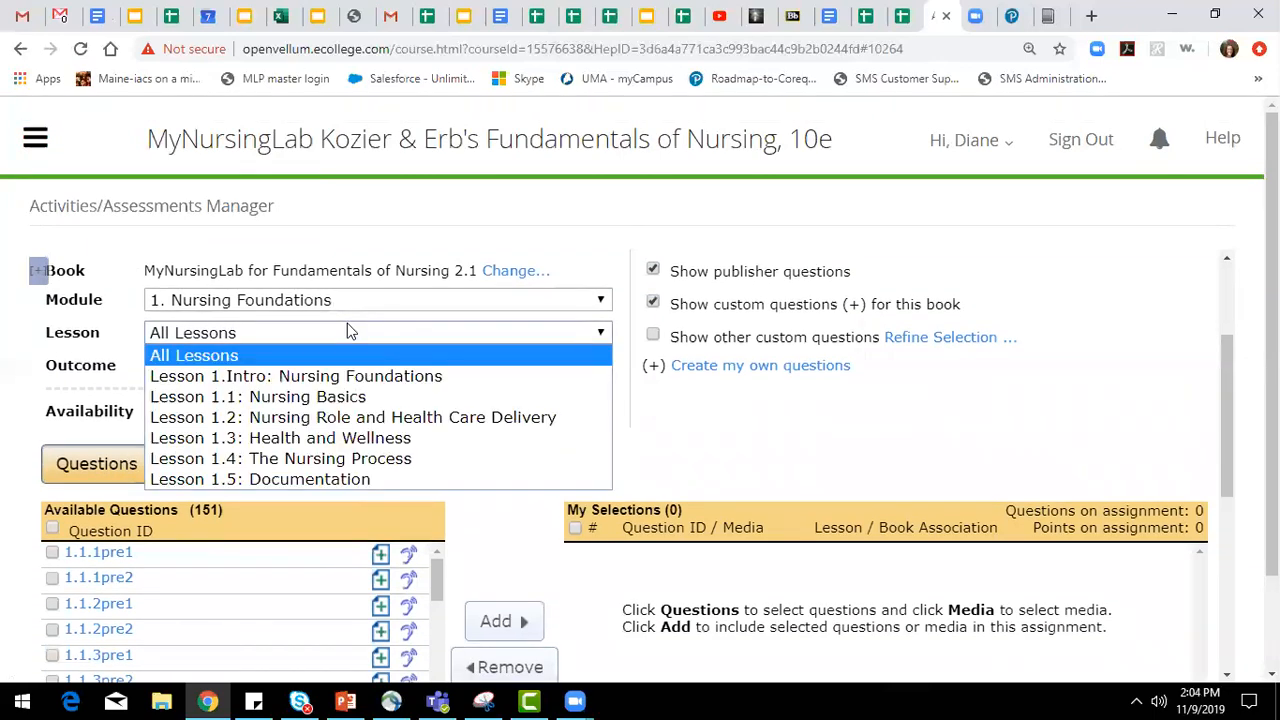
{"action": "left_click", "coordinate": [352, 418]}
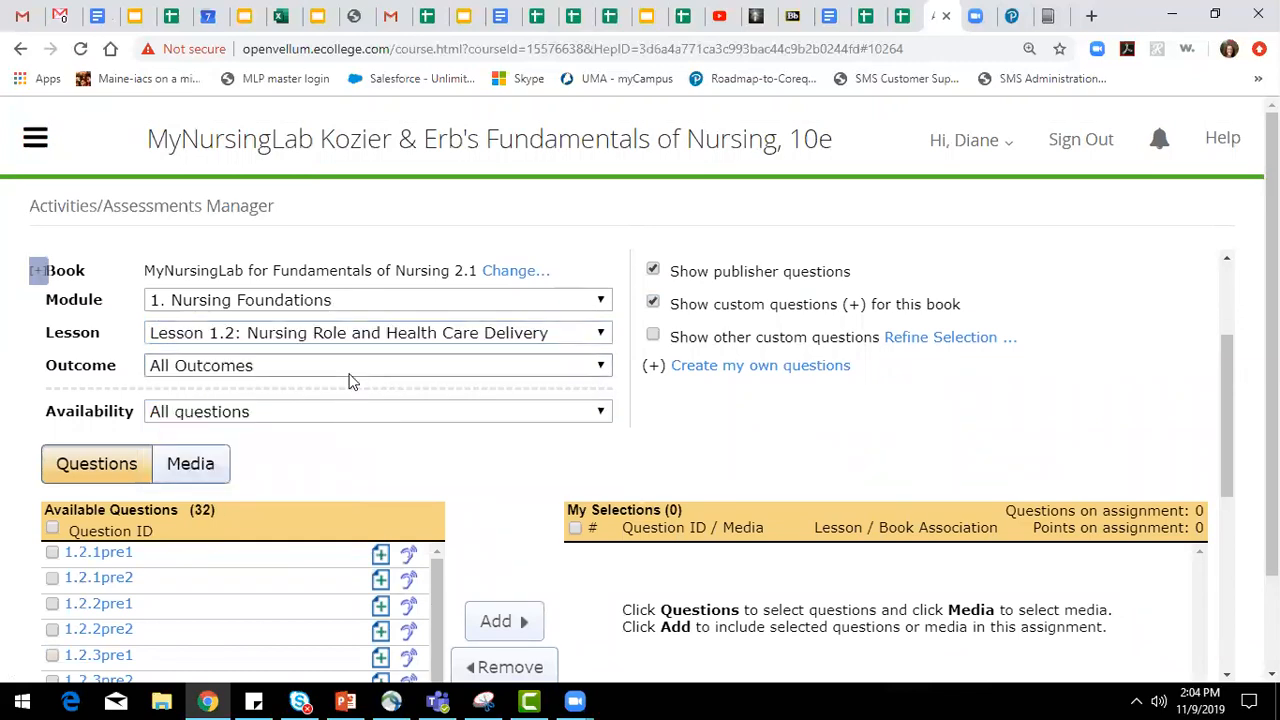
Filter by the outcome "Explore the various roles in nursing practice" and add questions 1.2.1pre2, 1.2.1post1, 1.2.1rem2 and 1.2.1rem3 to the homework.
{"action": "left_click", "coordinate": [351, 373]}
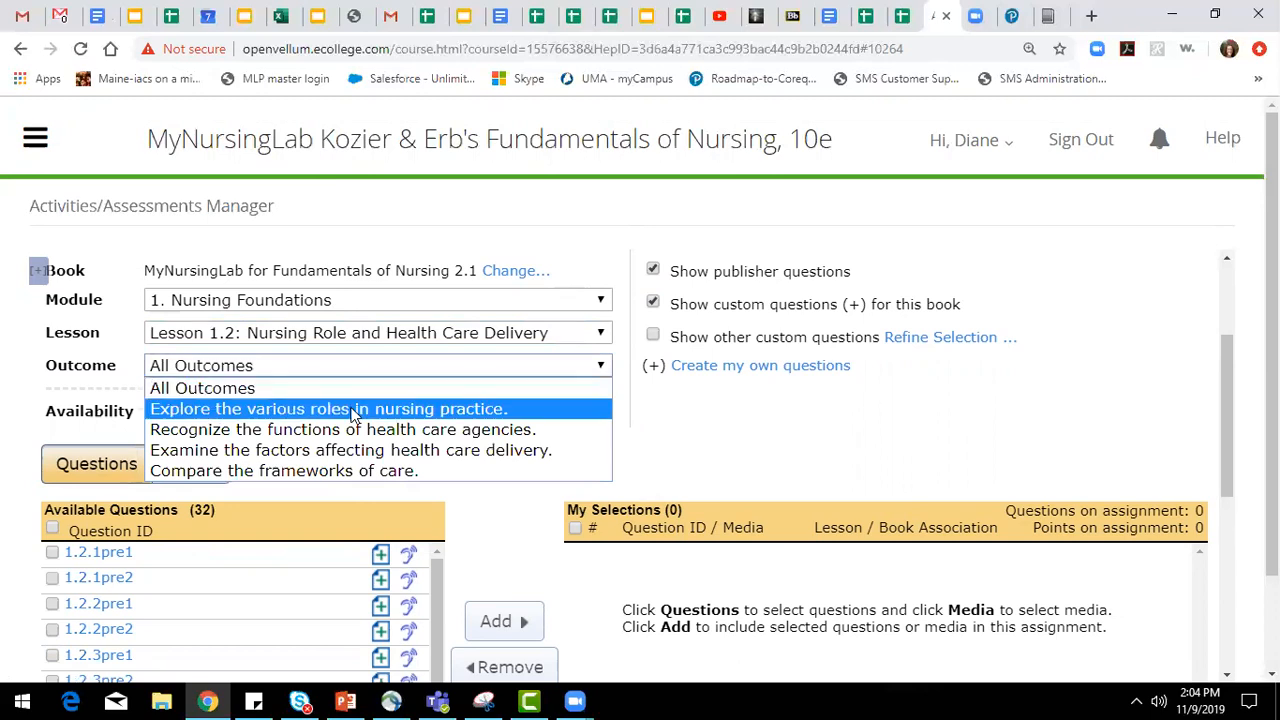
{"action": "left_click", "coordinate": [354, 410]}
{"action": "left_click", "coordinate": [52, 580]}
{"action": "left_click", "coordinate": [52, 604]}
{"action": "left_click", "coordinate": [498, 621]}
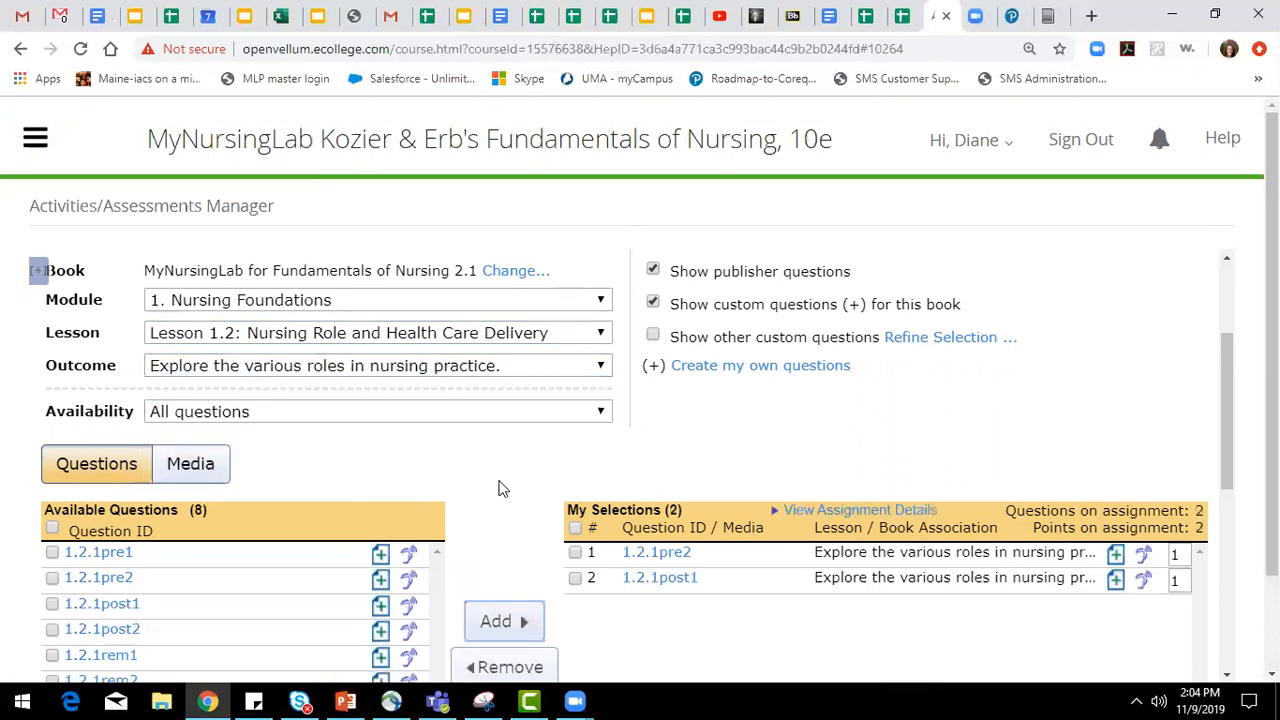
{"action": "left_click", "coordinate": [52, 493]}
{"action": "left_click", "coordinate": [53, 521]}
{"action": "left_click", "coordinate": [500, 433]}
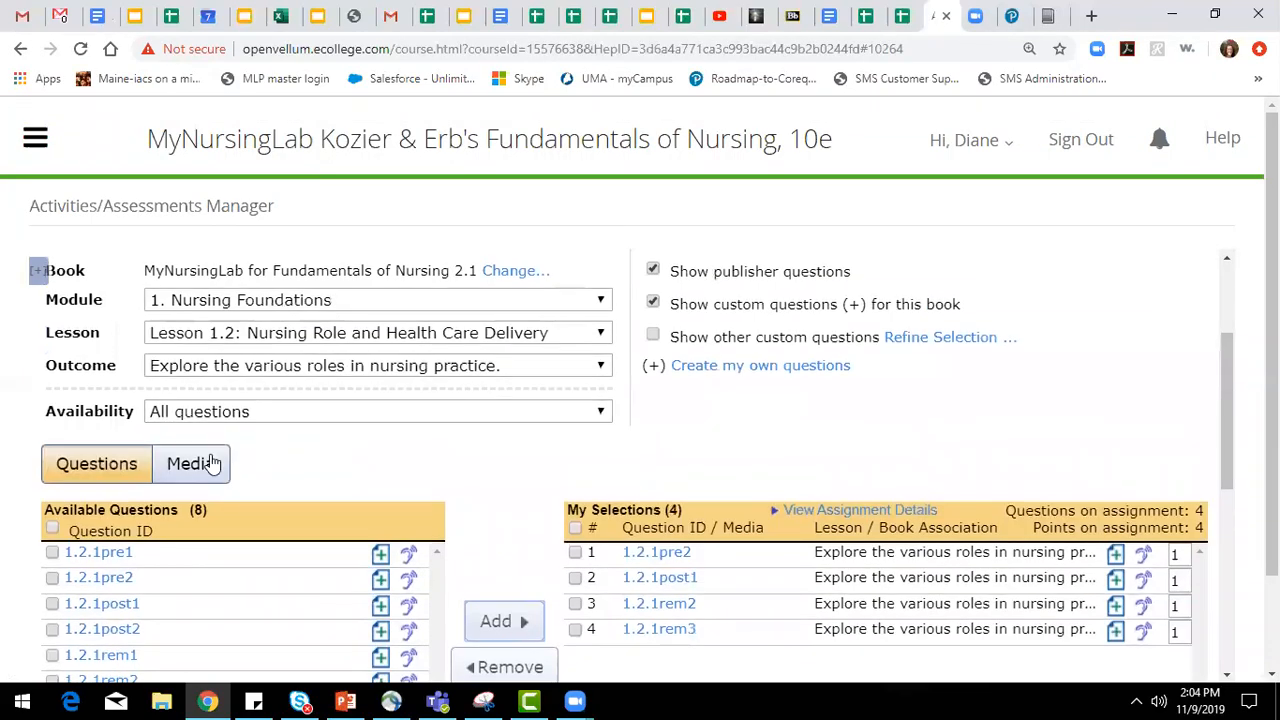
Filter by the outcome "Recognize the functions of health care agencies" and add questions 1.2.2pre2 and 1.2.2post1 to the homework.
{"action": "left_click", "coordinate": [288, 366]}
{"action": "left_click", "coordinate": [283, 430]}
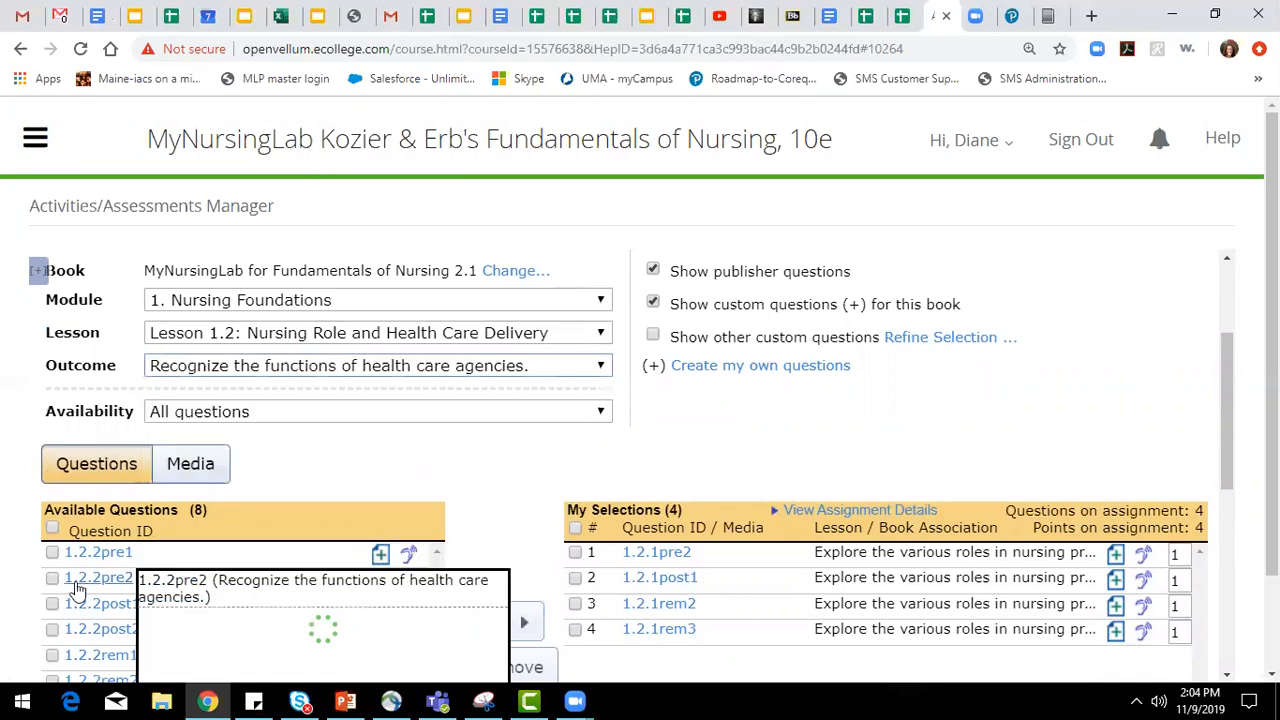
{"action": "left_click", "coordinate": [52, 578]}
{"action": "left_click", "coordinate": [52, 604]}
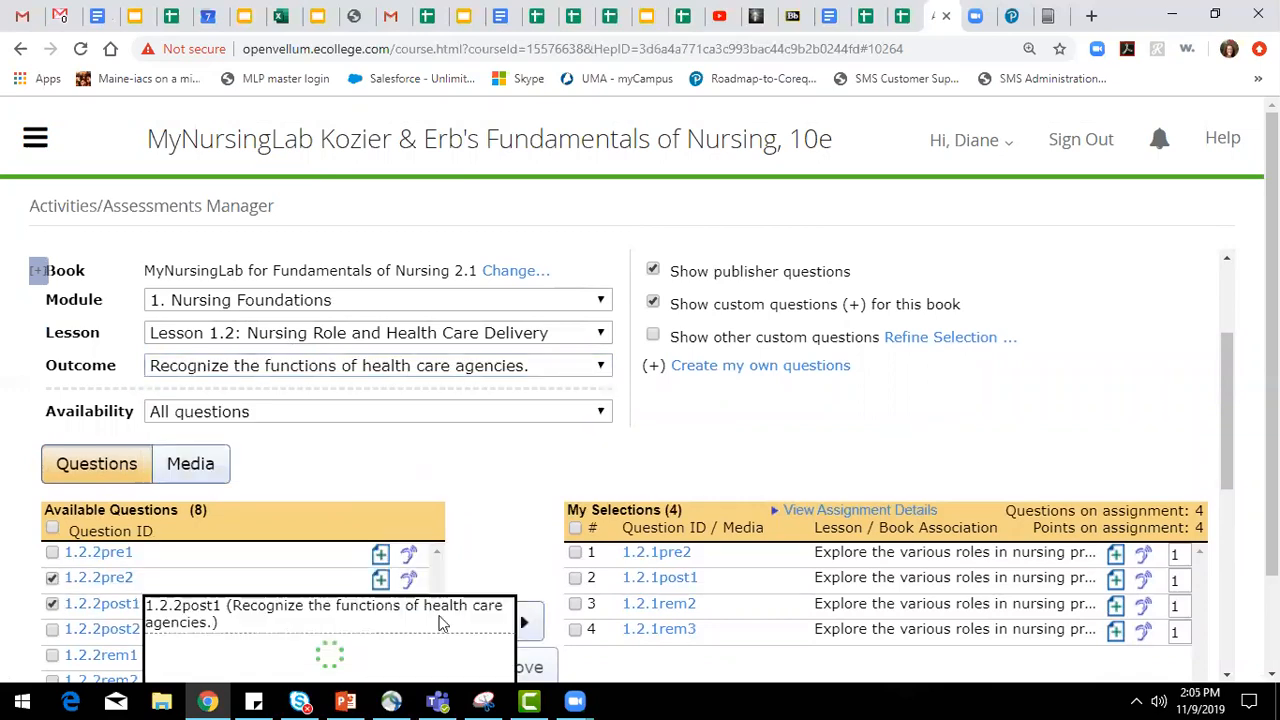
{"action": "left_click", "coordinate": [496, 622]}
Add questions 1.2.3post1 and 1.2.3post2 from the outcome "Examine the factors affecting health care delivery" and preview question 1.2.3post1.
{"action": "left_click", "coordinate": [396, 368]}
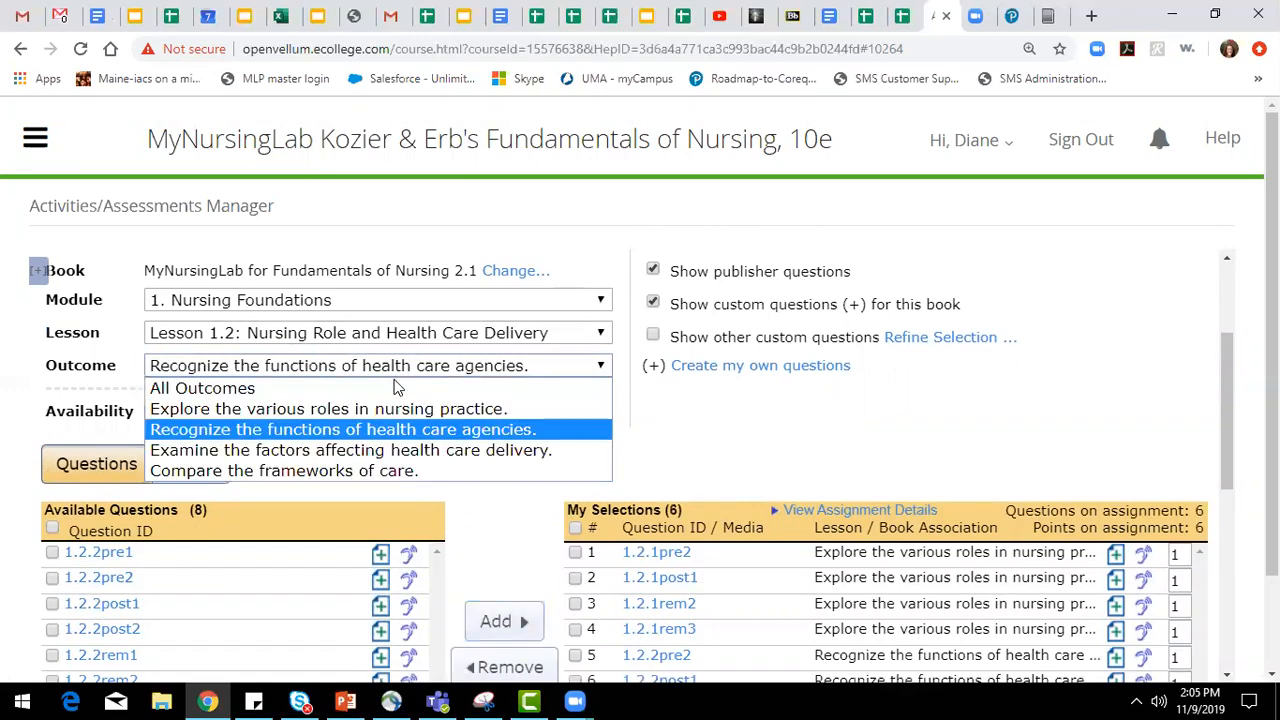
{"action": "left_click", "coordinate": [390, 449]}
{"action": "left_click", "coordinate": [52, 604]}
{"action": "left_click", "coordinate": [52, 629]}
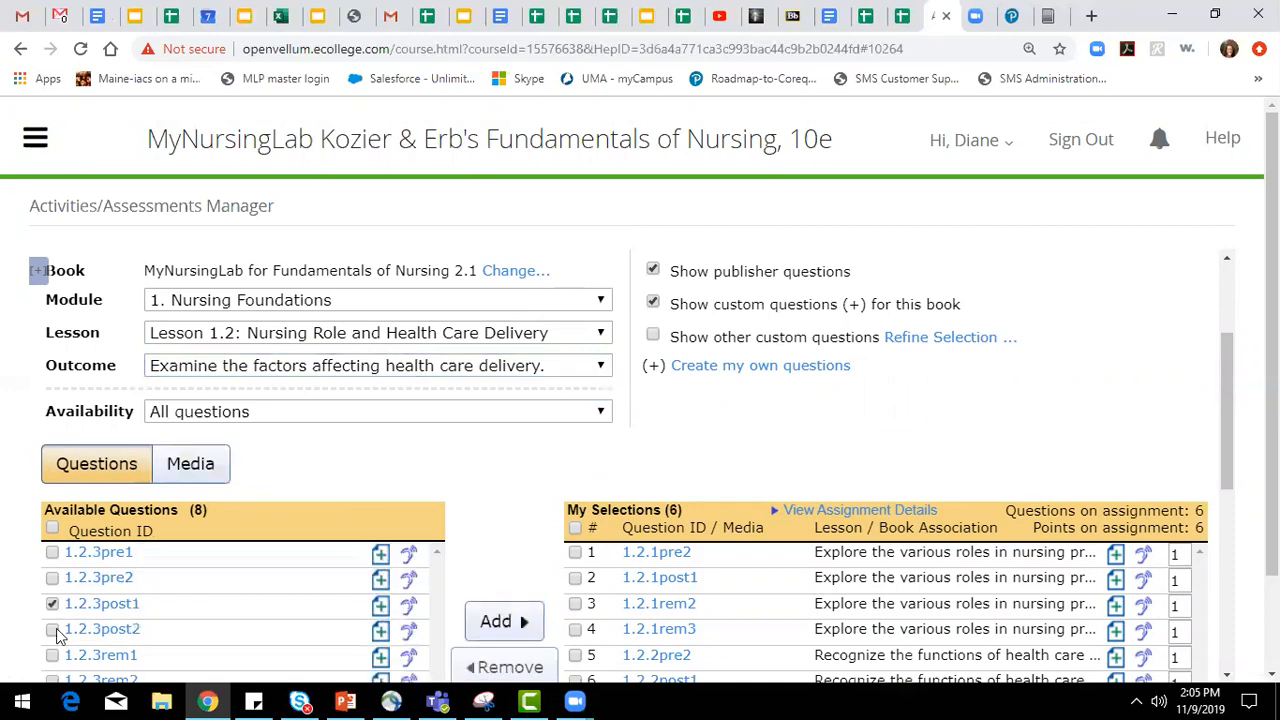
{"action": "left_click", "coordinate": [490, 621]}
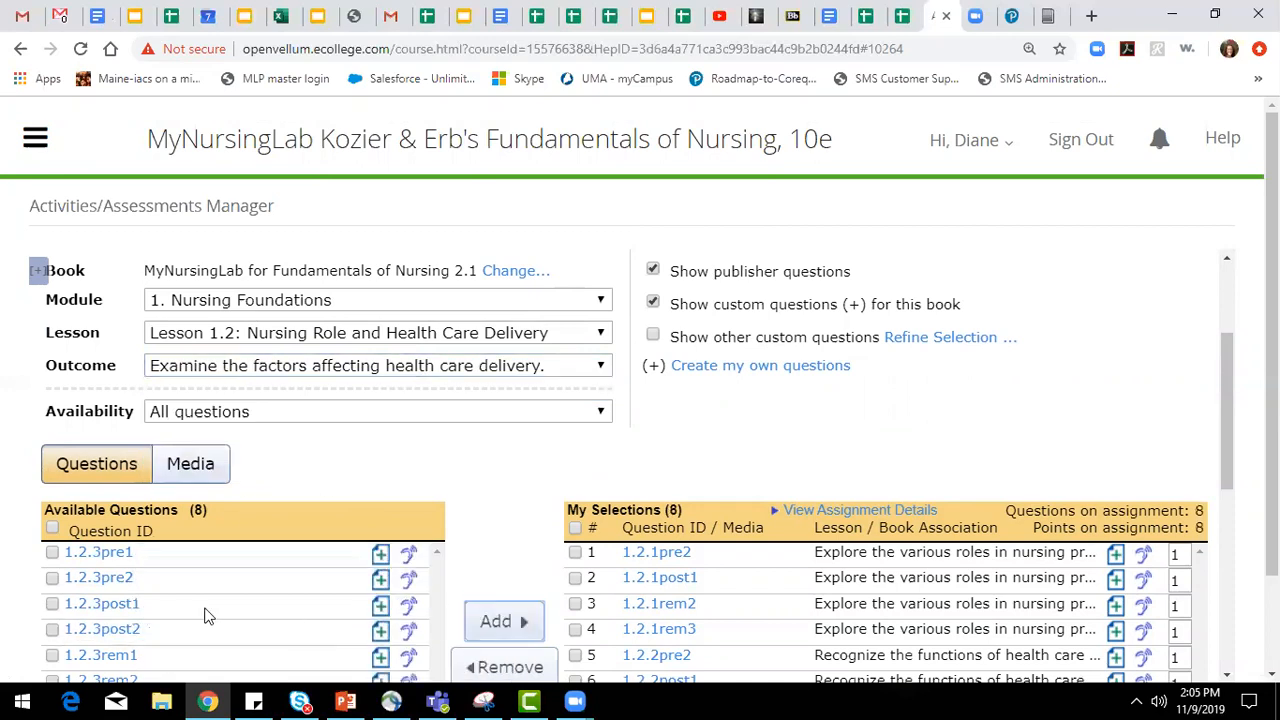
{"action": "left_click", "coordinate": [105, 604]}
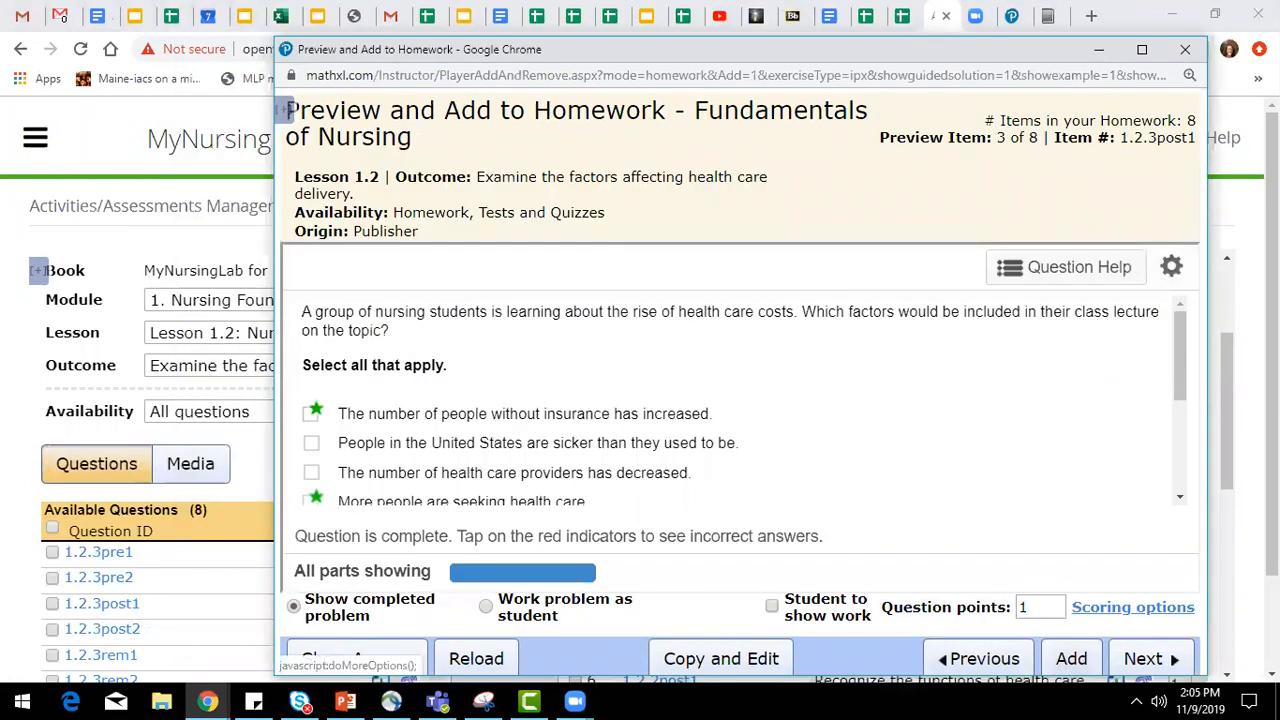
{"action": "left_click", "coordinate": [1187, 51]}
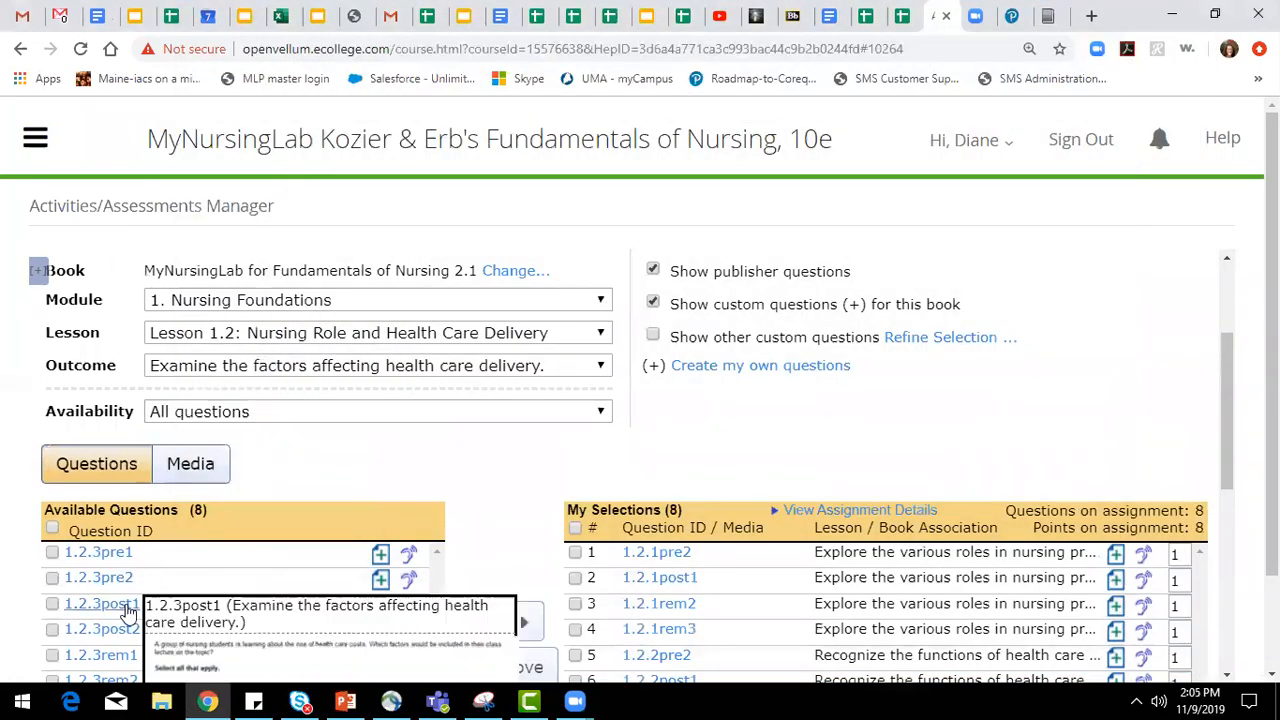
Filter by the outcome "Compare the frameworks of care" and add questions 1.2.4pre2 and 1.2.4post1 to the homework.
{"action": "left_click", "coordinate": [415, 366]}
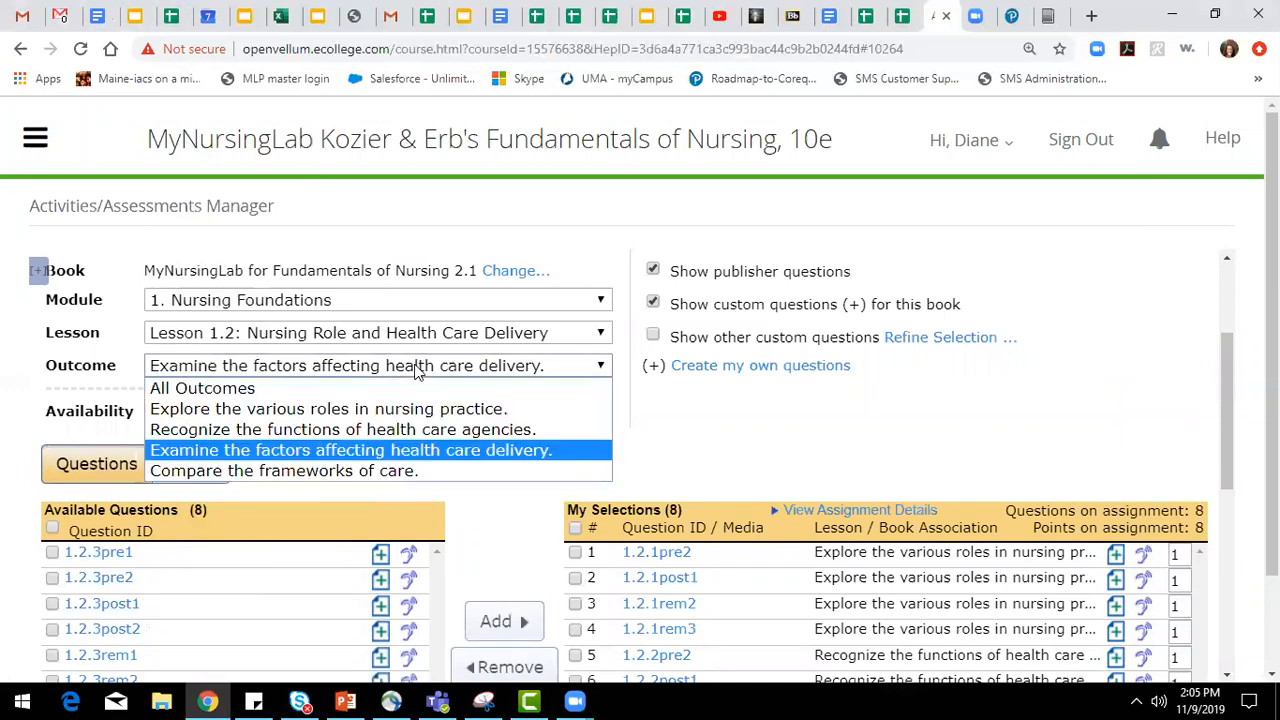
{"action": "left_click", "coordinate": [388, 474]}
{"action": "mouse_move", "coordinate": [91, 590]}
{"action": "left_click", "coordinate": [52, 578]}
{"action": "left_click", "coordinate": [52, 604]}
{"action": "left_click", "coordinate": [497, 622]}
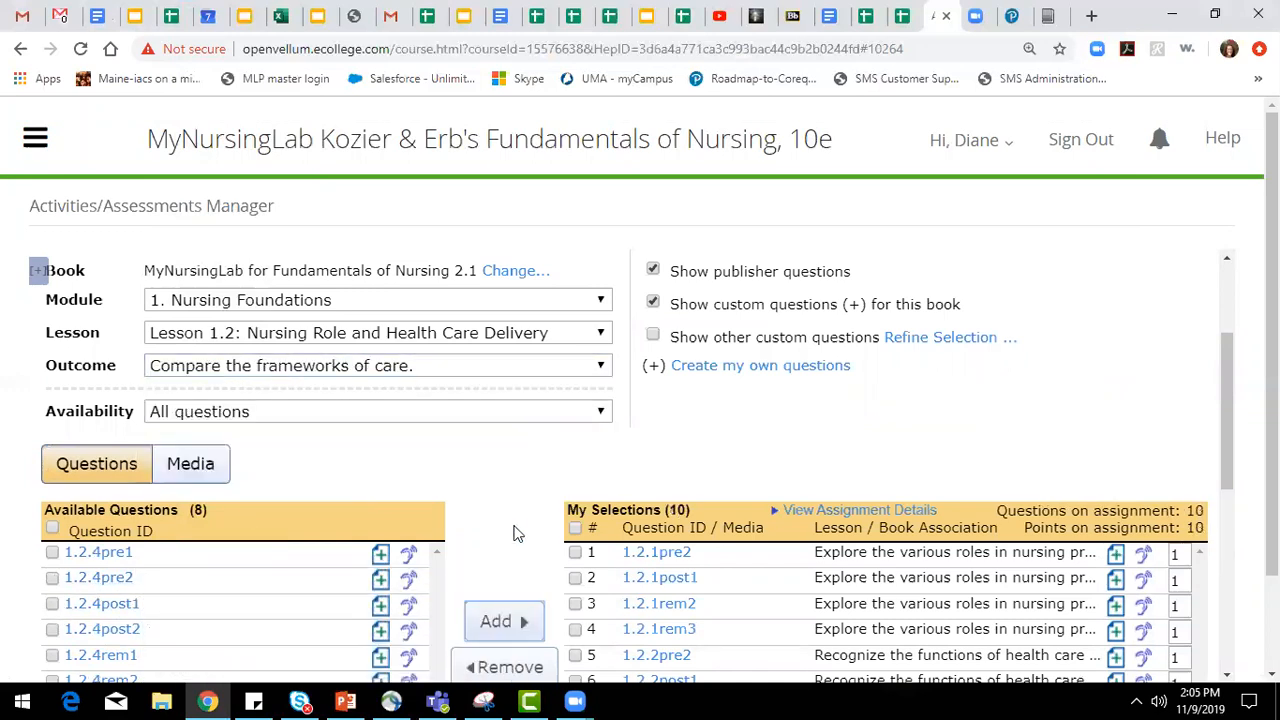
Switch from questions to media and list the available media for all lessons of the Nursing Foundations module.
{"action": "scroll", "coordinate": [508, 540], "scroll_direction": "down", "scroll_amount": 1}
{"action": "scroll", "coordinate": [347, 377], "scroll_direction": "down", "scroll_amount": 1}
{"action": "scroll", "coordinate": [314, 377], "scroll_direction": "up", "scroll_amount": 2}
{"action": "left_click", "coordinate": [207, 469]}
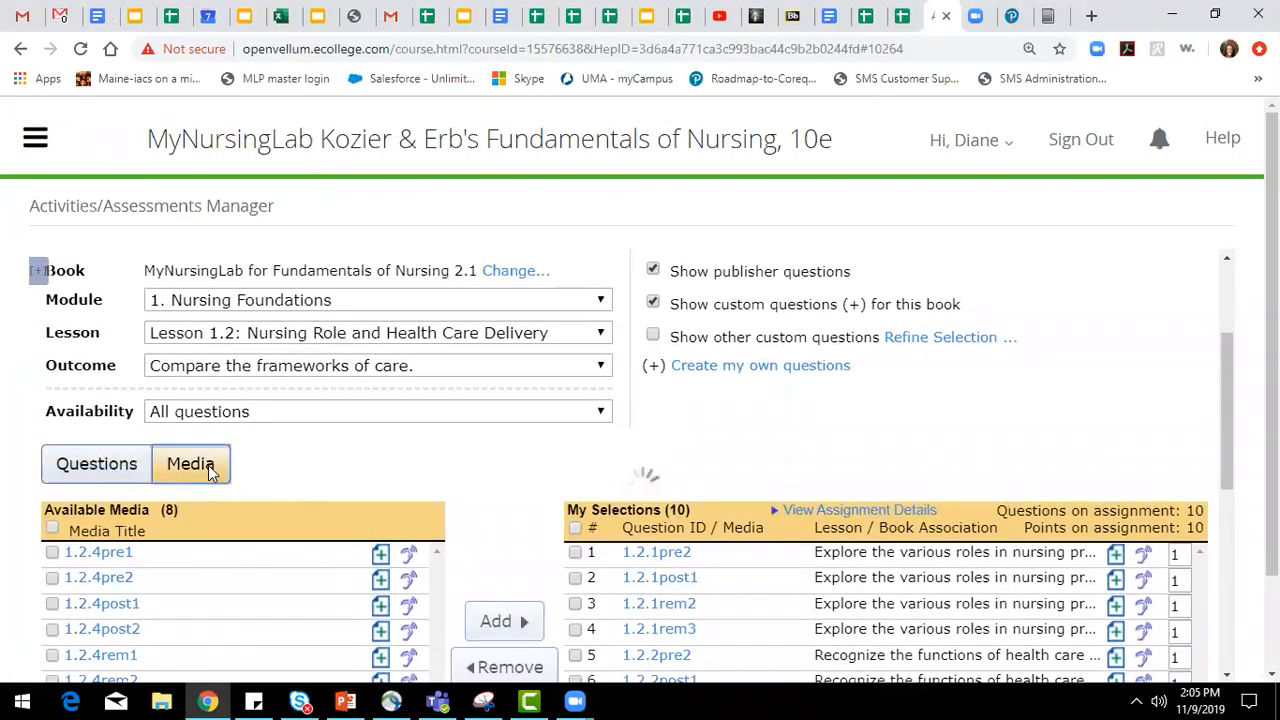
{"action": "scroll", "coordinate": [834, 433], "scroll_direction": "up", "scroll_amount": 2}
{"action": "scroll", "coordinate": [350, 560], "scroll_direction": "down", "scroll_amount": 1}
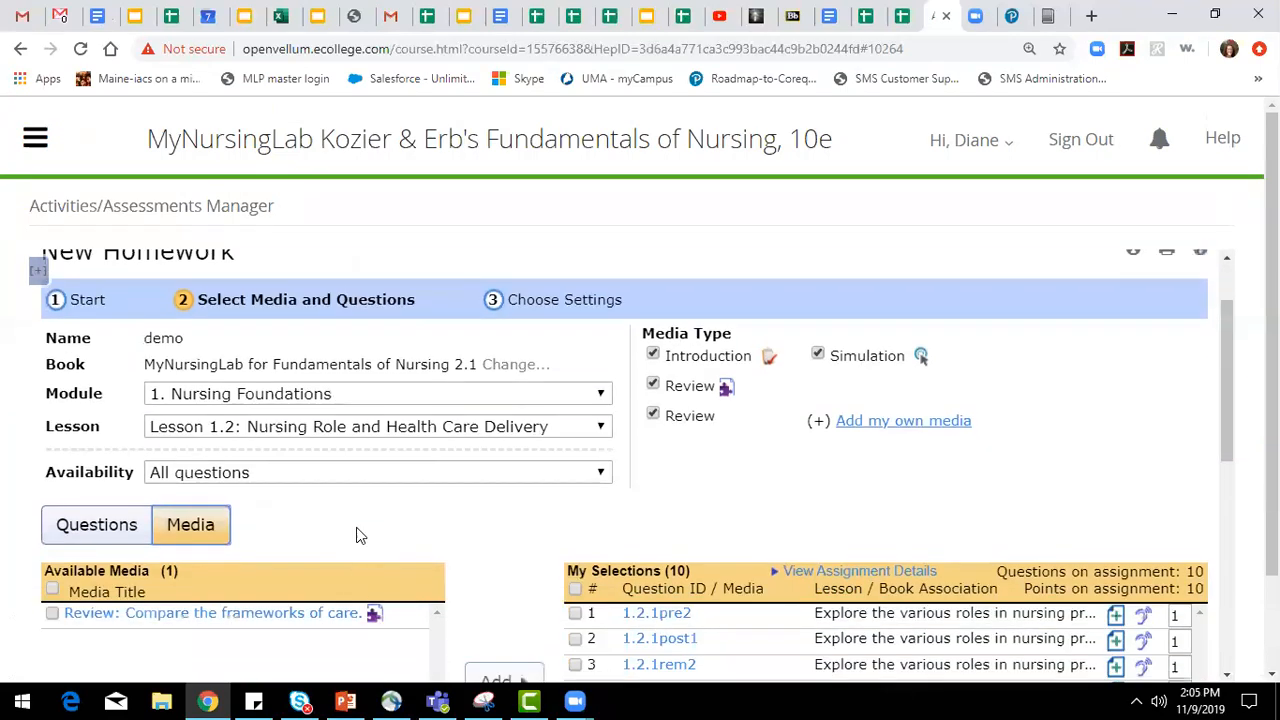
{"action": "left_click", "coordinate": [366, 426]}
{"action": "left_click", "coordinate": [333, 450]}
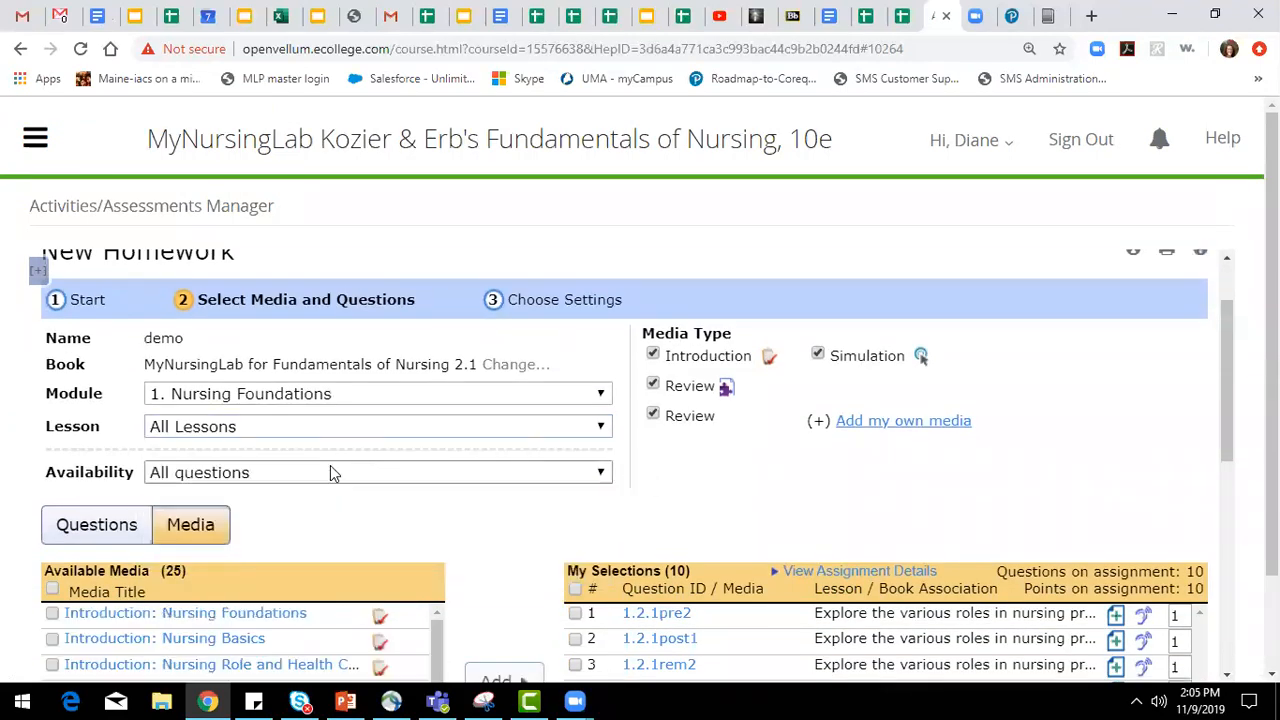
{"action": "scroll", "coordinate": [302, 465], "scroll_direction": "down", "scroll_amount": 2}
{"action": "scroll", "coordinate": [310, 422], "scroll_direction": "up", "scroll_amount": 1}
{"action": "scroll", "coordinate": [305, 425], "scroll_direction": "up", "scroll_amount": 1}
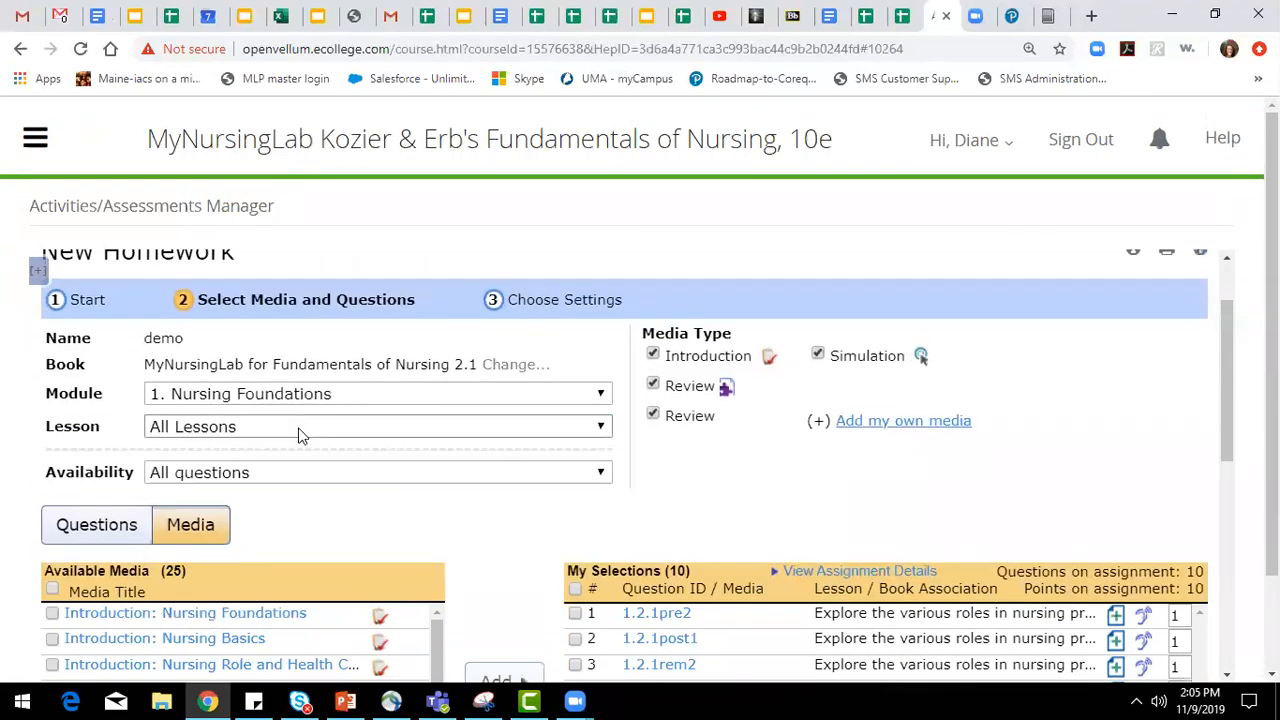
Limit the media to Lesson 1.Intro: Nursing Foundations and add "Introduction: Nursing Foundations" to the homework.
{"action": "left_click", "coordinate": [300, 430]}
{"action": "left_click", "coordinate": [316, 465]}
{"action": "scroll", "coordinate": [320, 482], "scroll_direction": "down", "scroll_amount": 1}
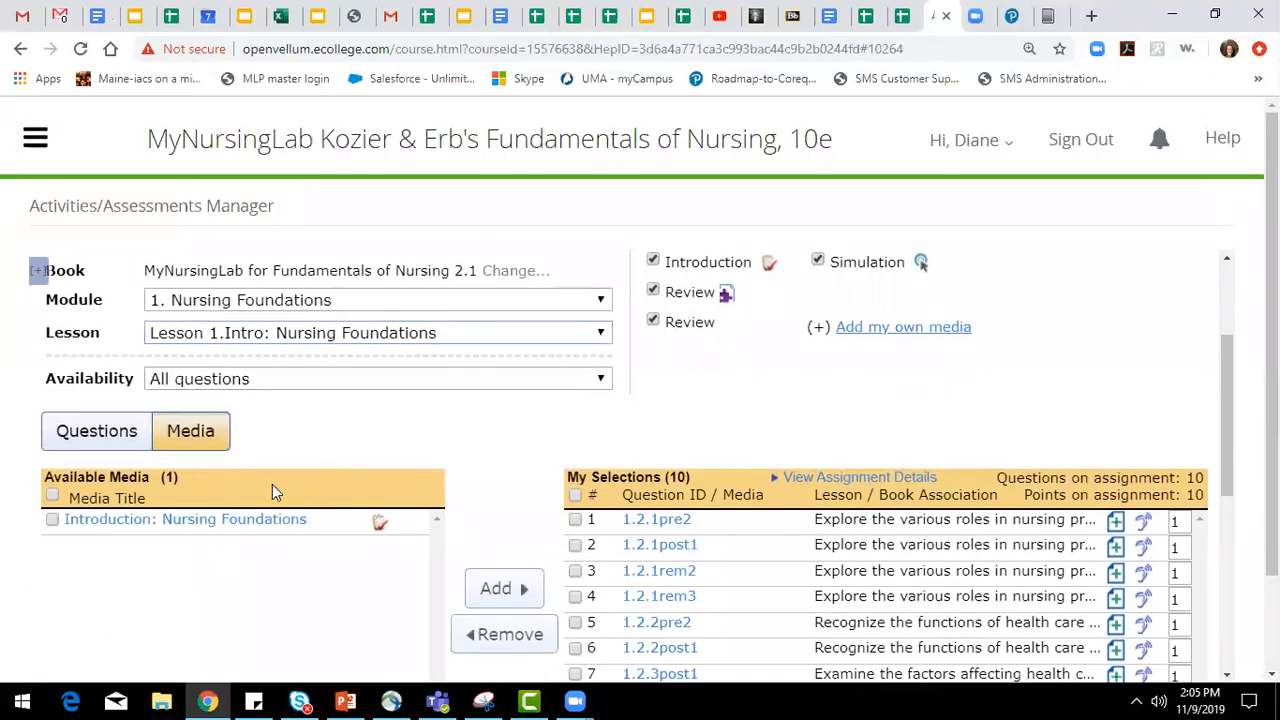
{"action": "left_click", "coordinate": [52, 519]}
{"action": "left_click", "coordinate": [478, 590]}
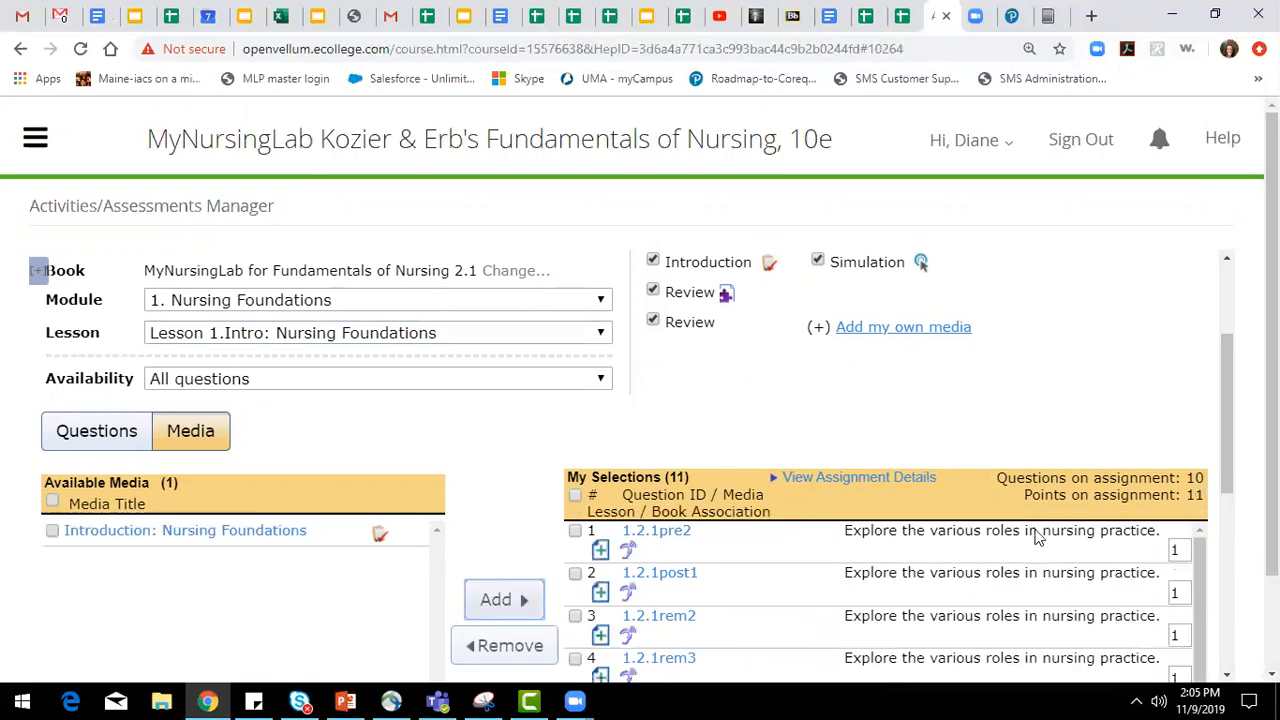
Sort all the selected questions and media of the homework automatically.
{"action": "scroll", "coordinate": [1038, 535], "scroll_direction": "down", "scroll_amount": 5}
{"action": "left_click", "coordinate": [1048, 520]}
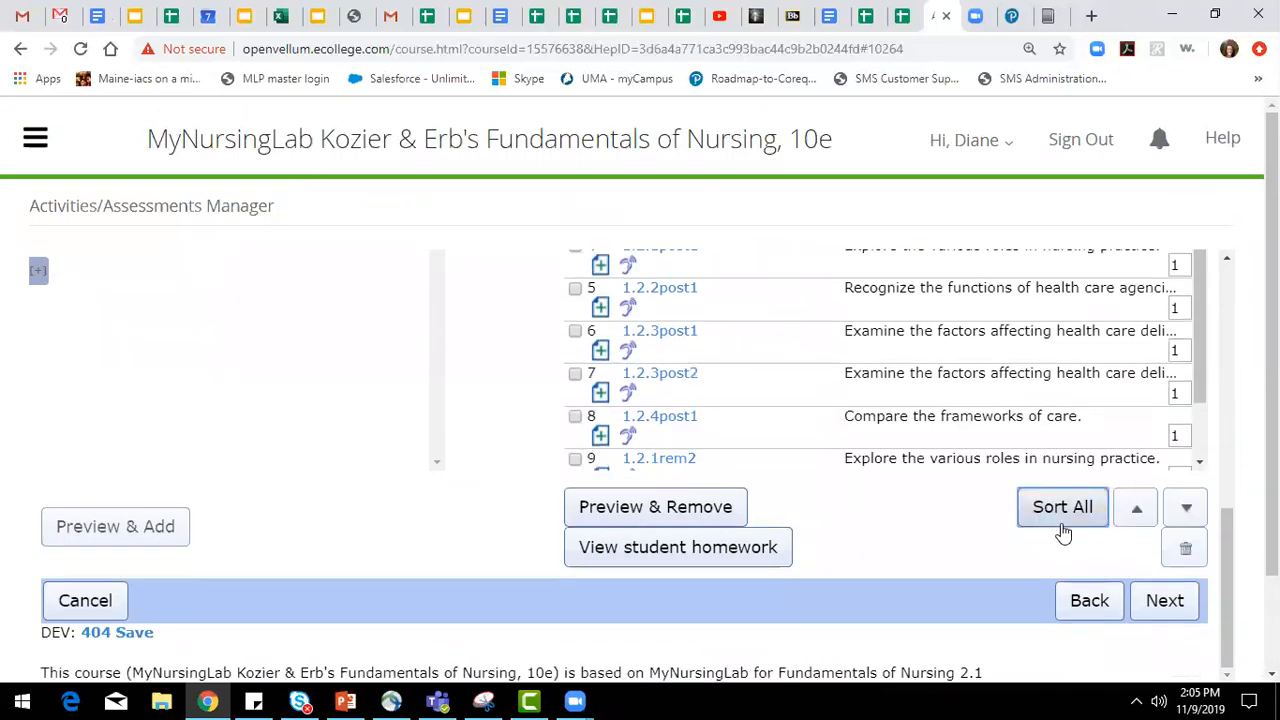
{"action": "left_click", "coordinate": [1063, 519]}
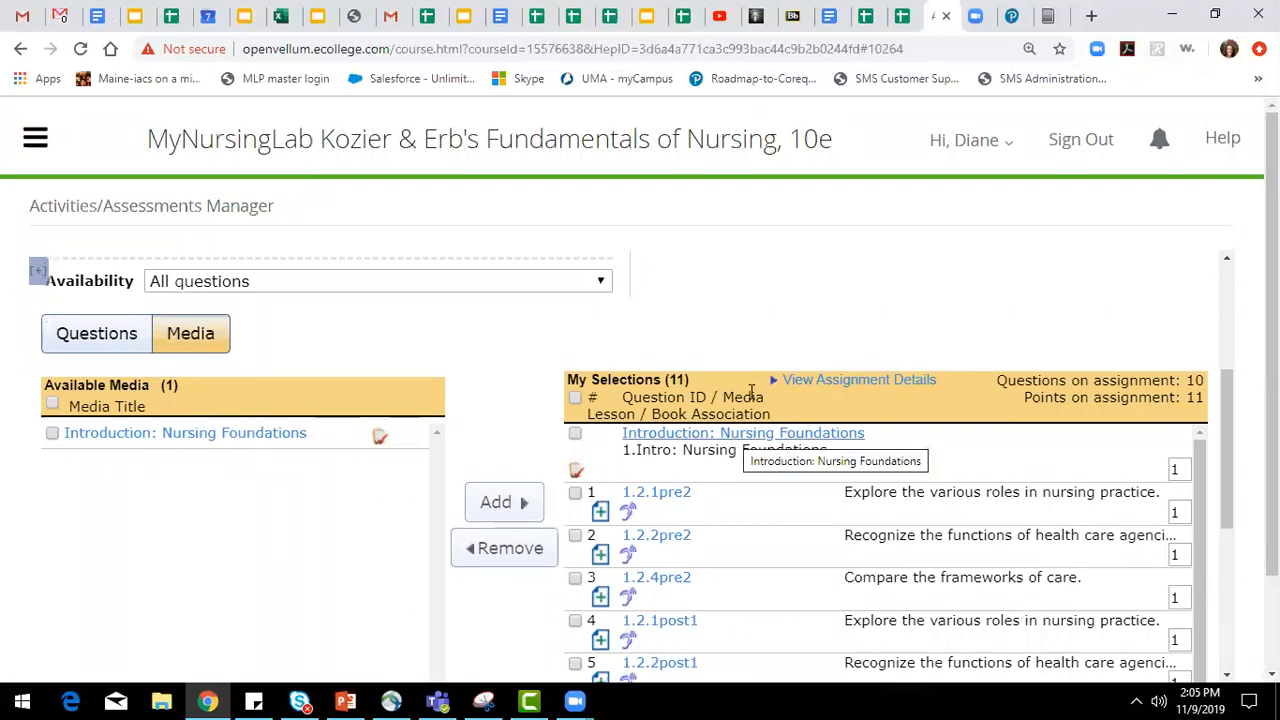
Open the form for adding your own external media and look through the media types it offers.
{"action": "scroll", "coordinate": [766, 335], "scroll_direction": "up", "scroll_amount": 2}
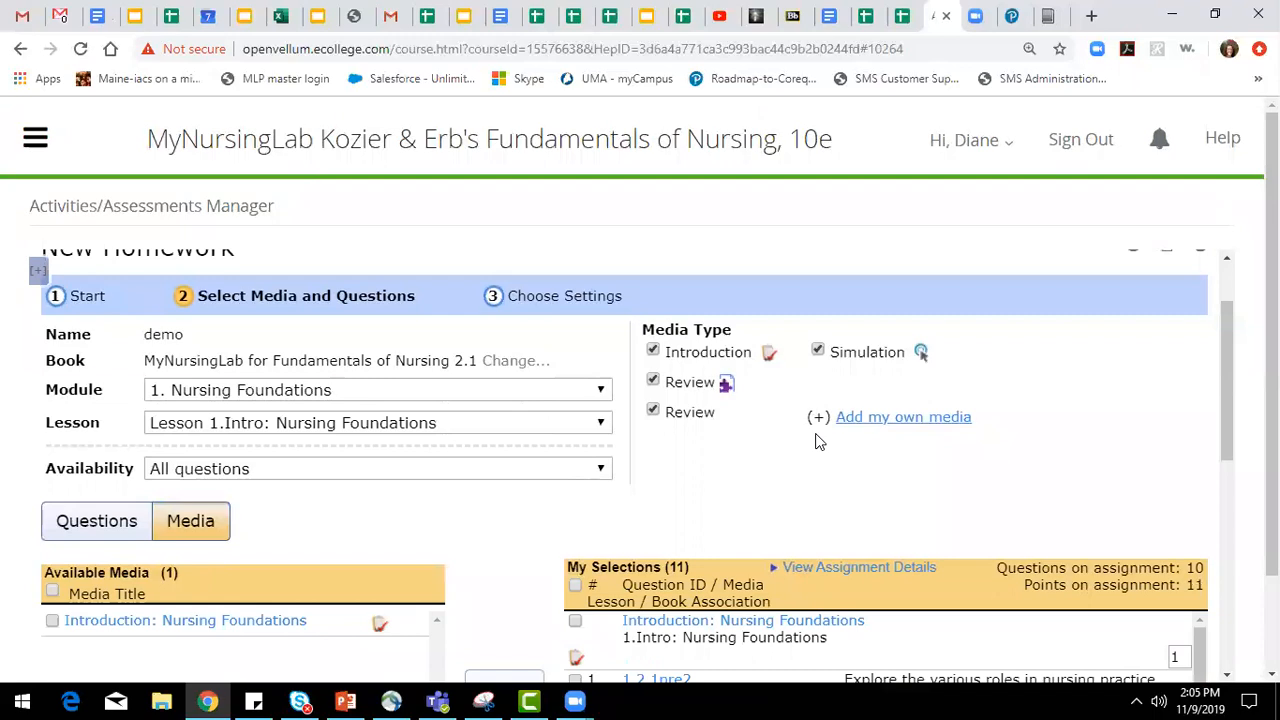
{"action": "left_click", "coordinate": [900, 420]}
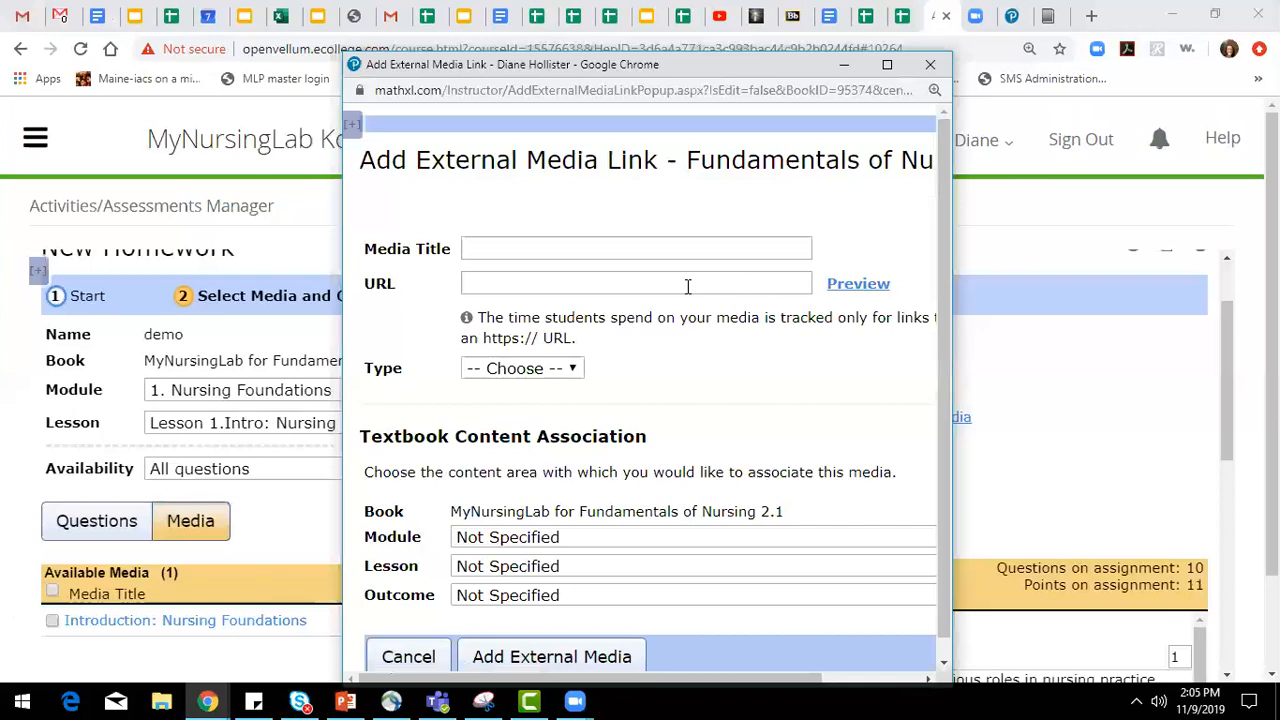
{"action": "left_click", "coordinate": [537, 378]}
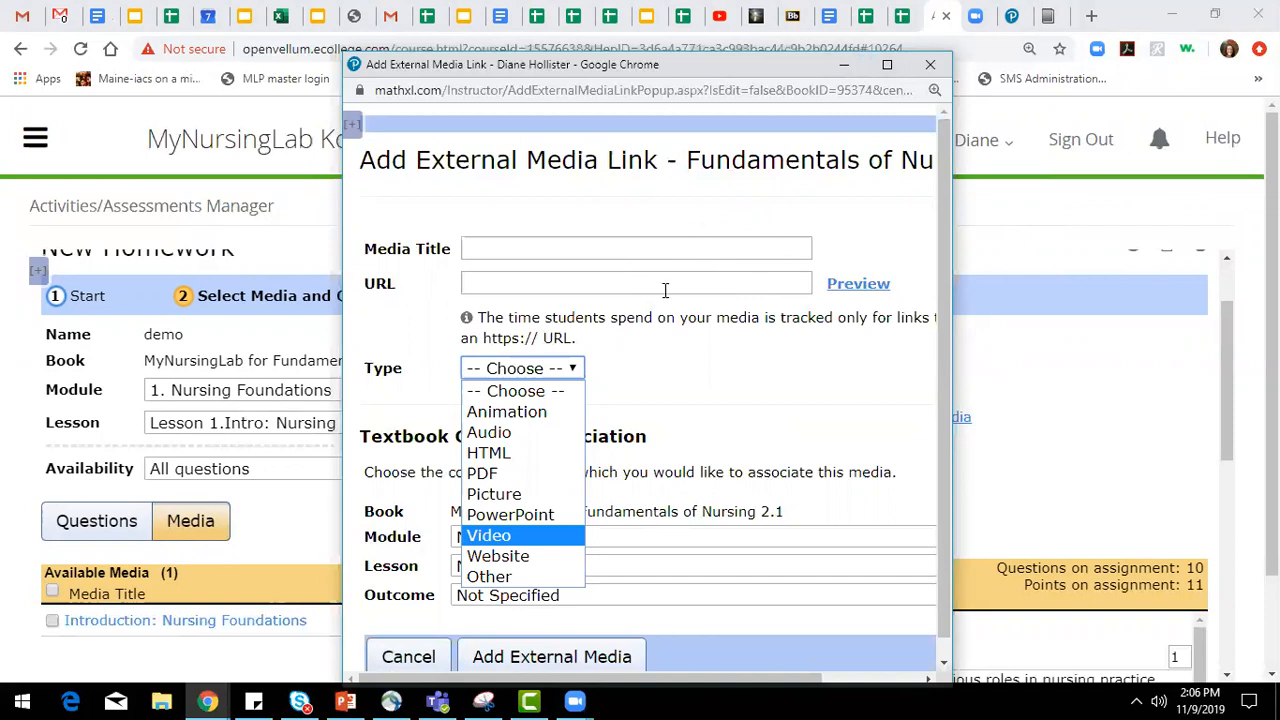
{"action": "left_click", "coordinate": [1106, 180]}
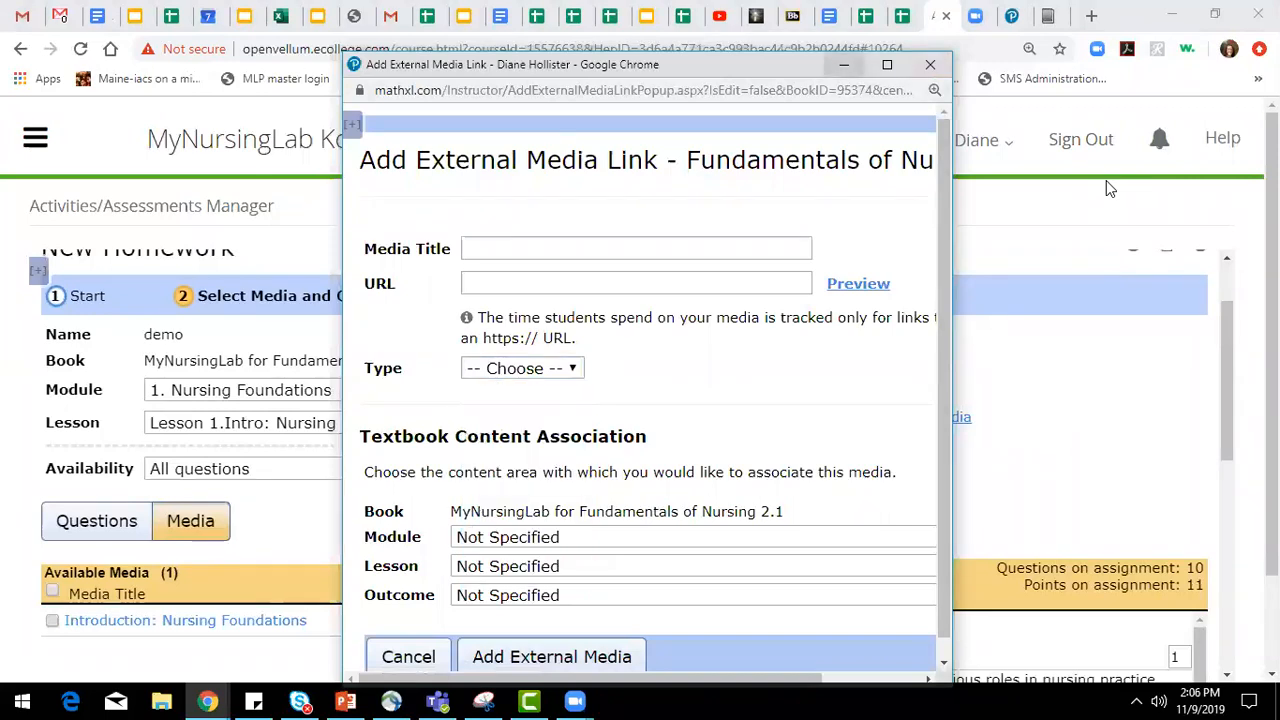
Go to the homework's settings and review its availability, scoring, access control, presentation and mastery score options.
{"action": "scroll", "coordinate": [688, 546], "scroll_direction": "down", "scroll_amount": 3}
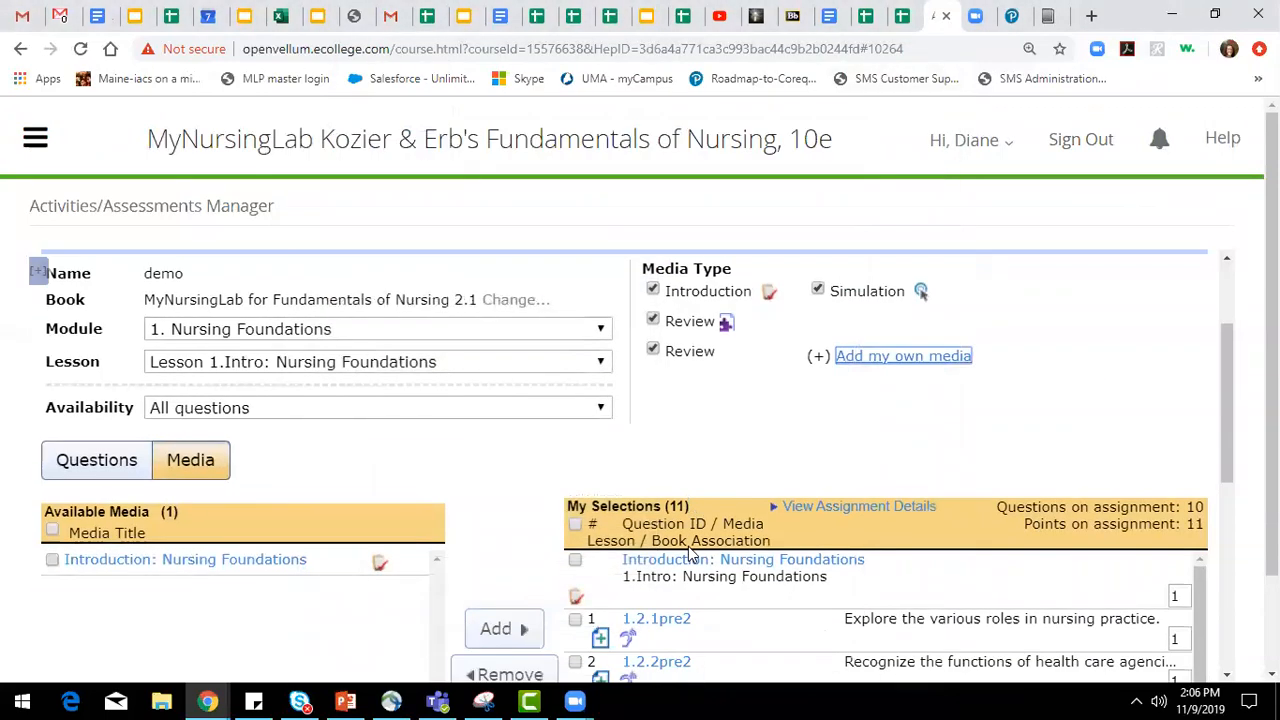
{"action": "scroll", "coordinate": [594, 409], "scroll_direction": "up", "scroll_amount": 4}
{"action": "left_click", "coordinate": [585, 397]}
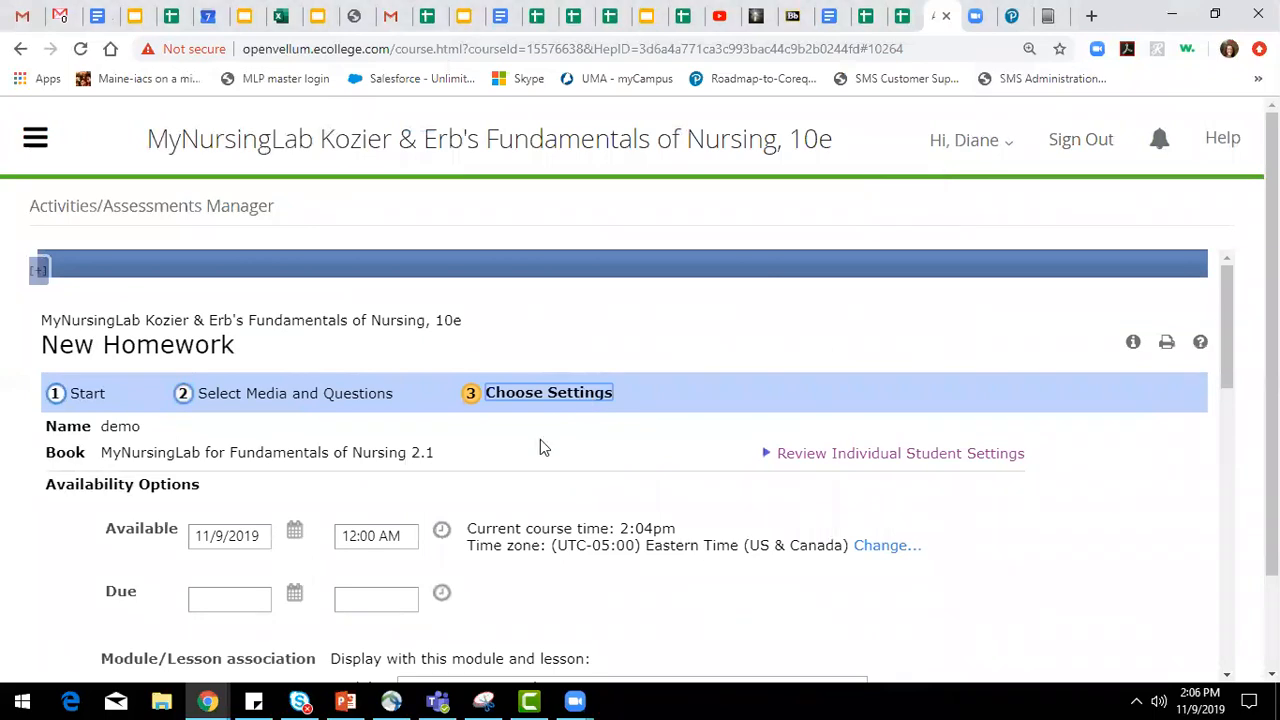
{"action": "scroll", "coordinate": [466, 423], "scroll_direction": "down", "scroll_amount": 2}
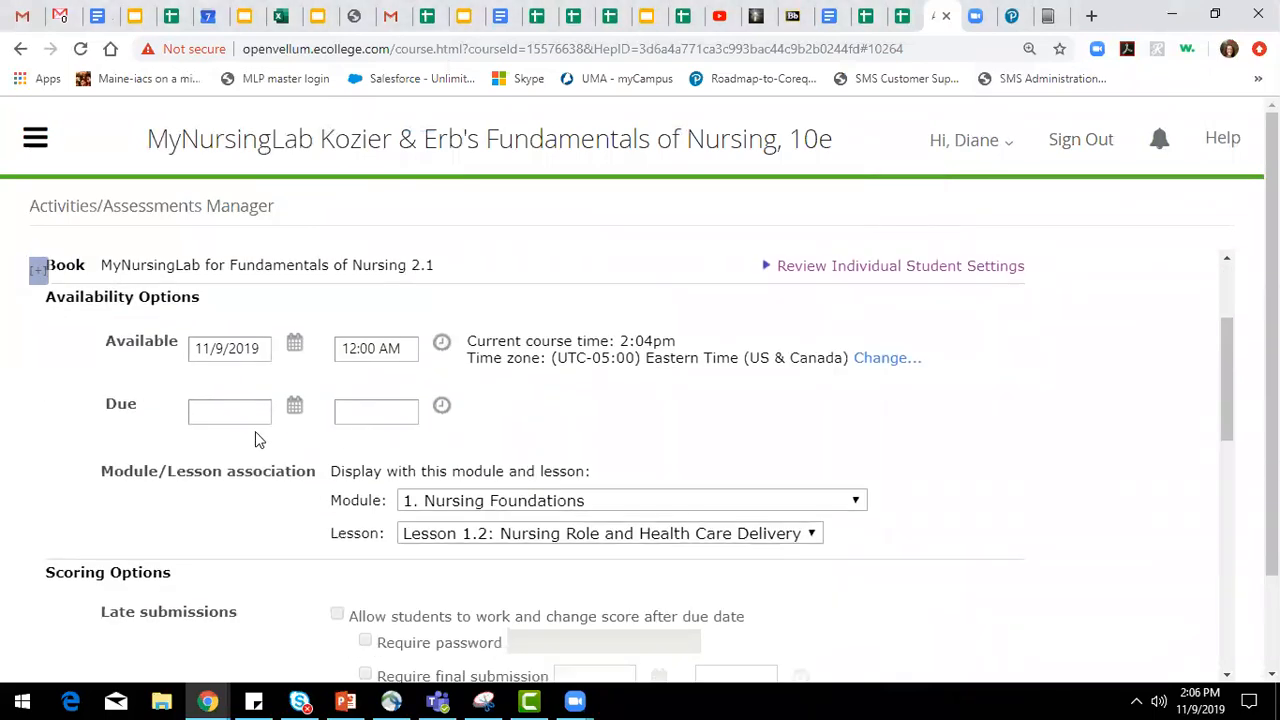
{"action": "scroll", "coordinate": [255, 435], "scroll_direction": "down", "scroll_amount": 3}
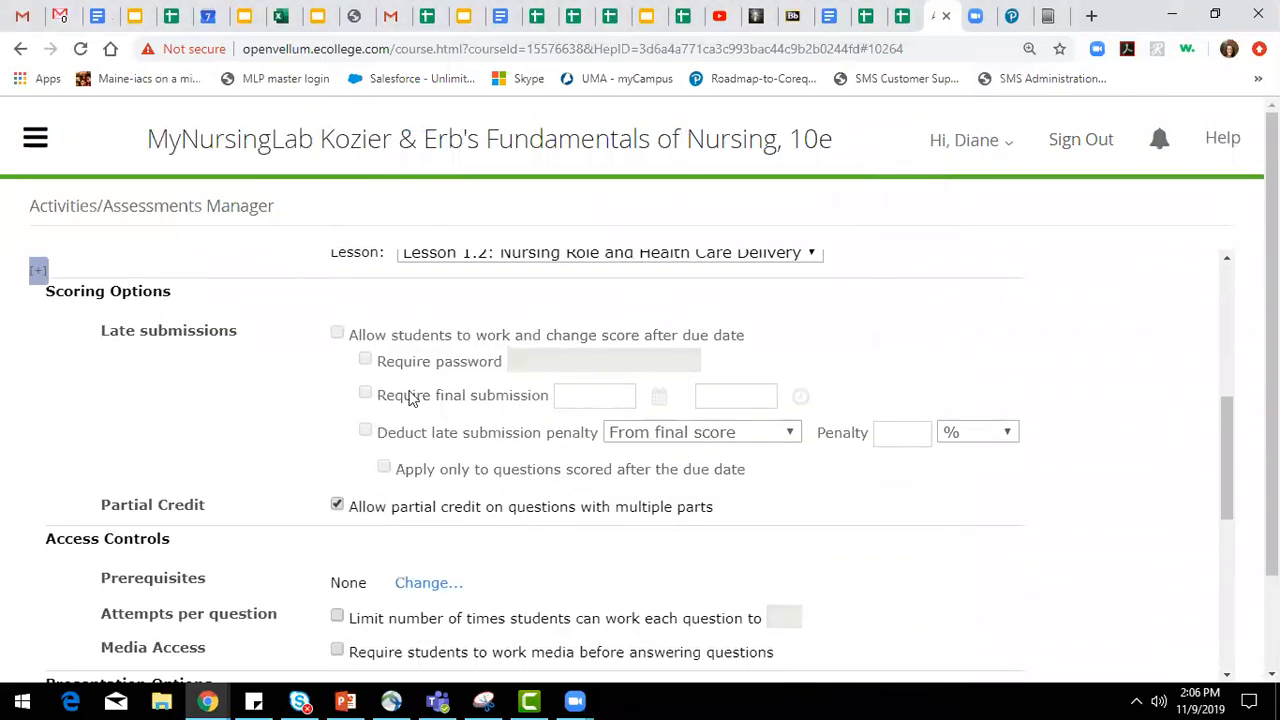
{"action": "scroll", "coordinate": [410, 397], "scroll_direction": "down", "scroll_amount": 2}
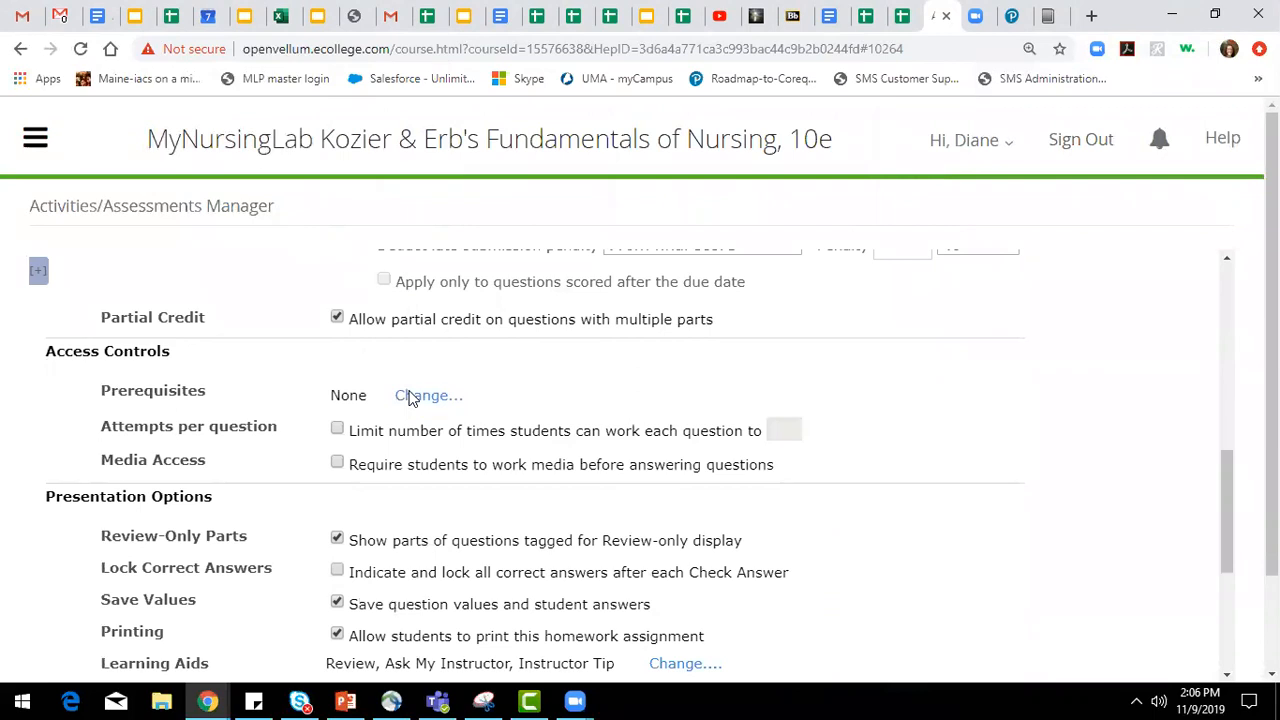
{"action": "scroll", "coordinate": [410, 397], "scroll_direction": "down", "scroll_amount": 1}
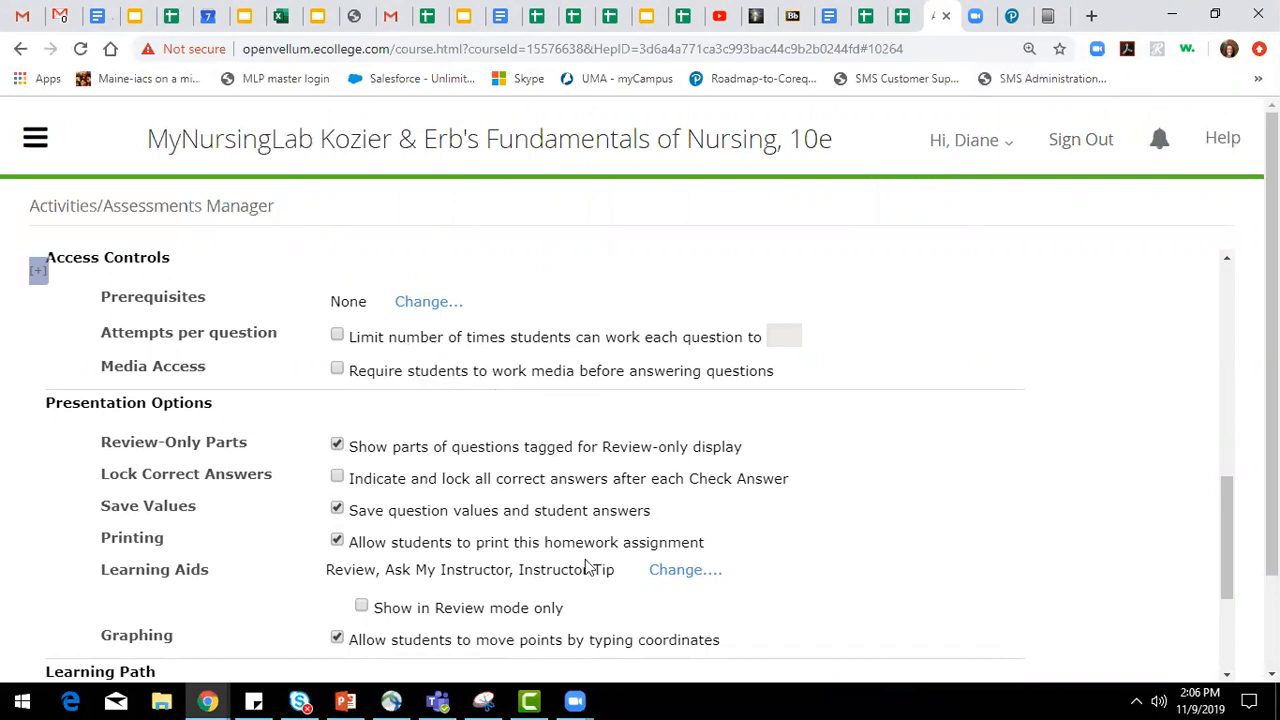
{"action": "scroll", "coordinate": [669, 550], "scroll_direction": "down", "scroll_amount": 3}
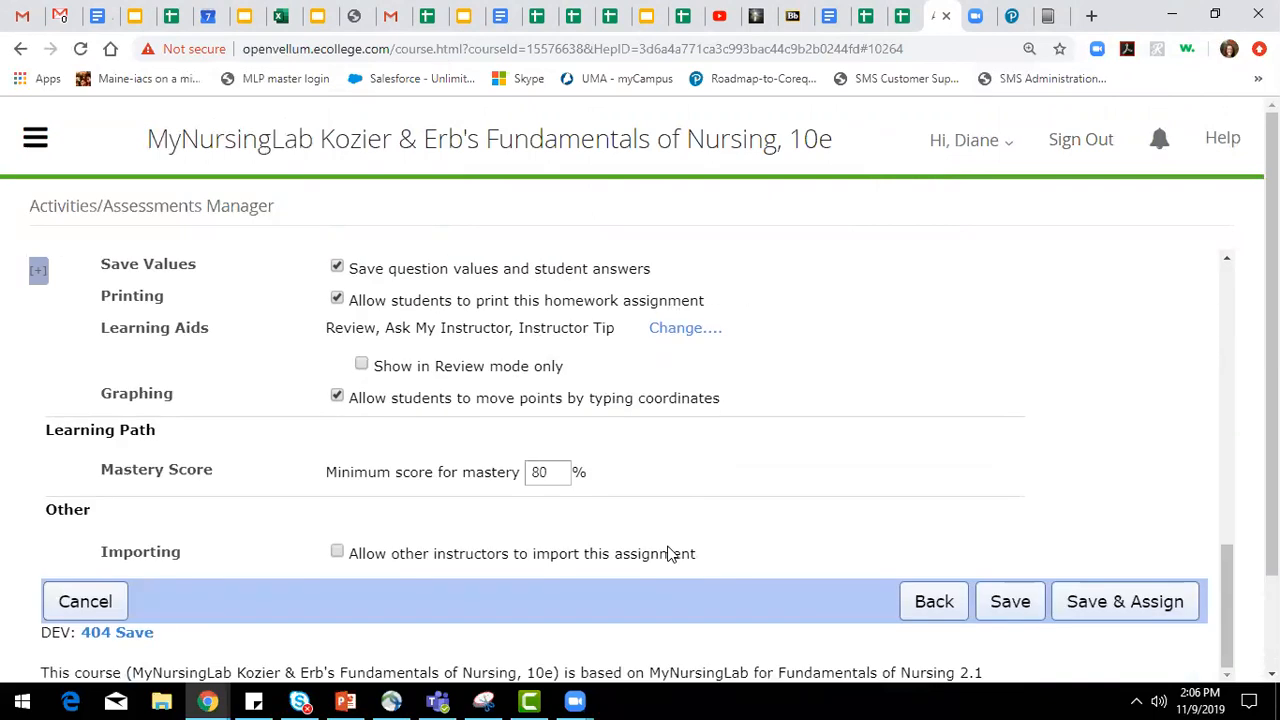
Return to the homework's media and question selection and view its assignment details in a maximized window.
{"action": "left_click", "coordinate": [921, 600]}
{"action": "scroll", "coordinate": [821, 576], "scroll_direction": "down", "scroll_amount": 2}
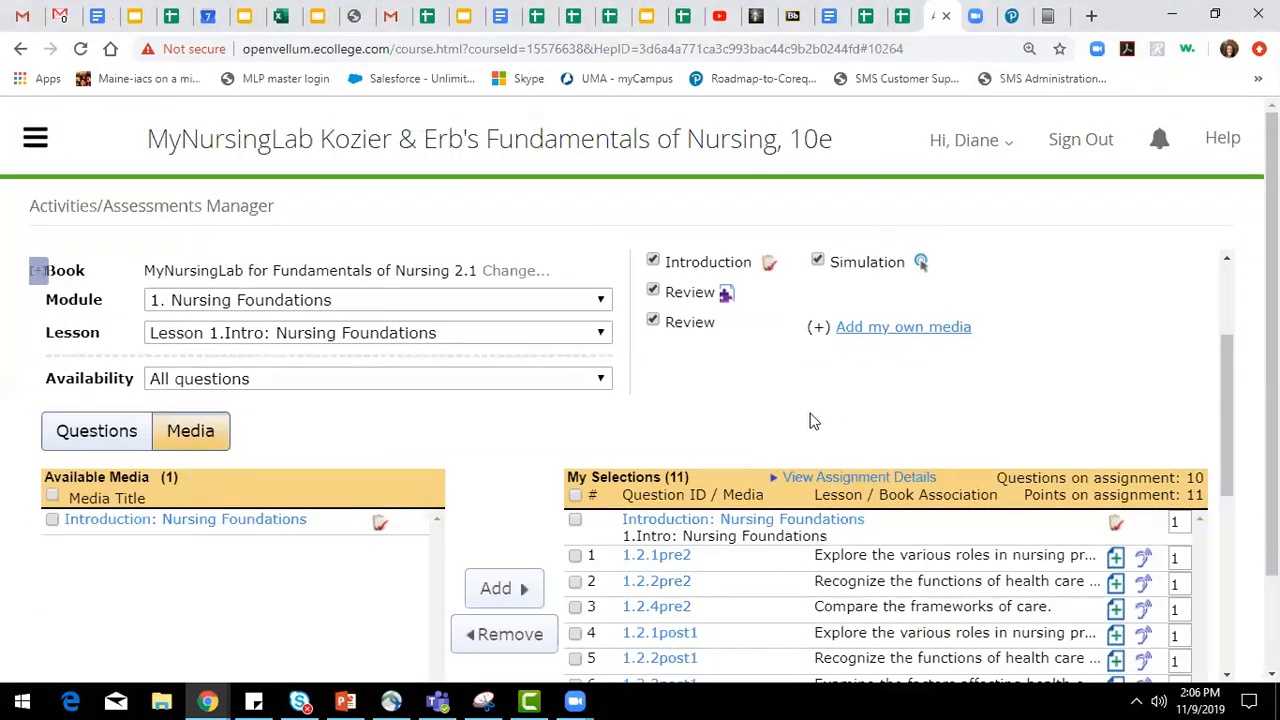
{"action": "left_click", "coordinate": [883, 478]}
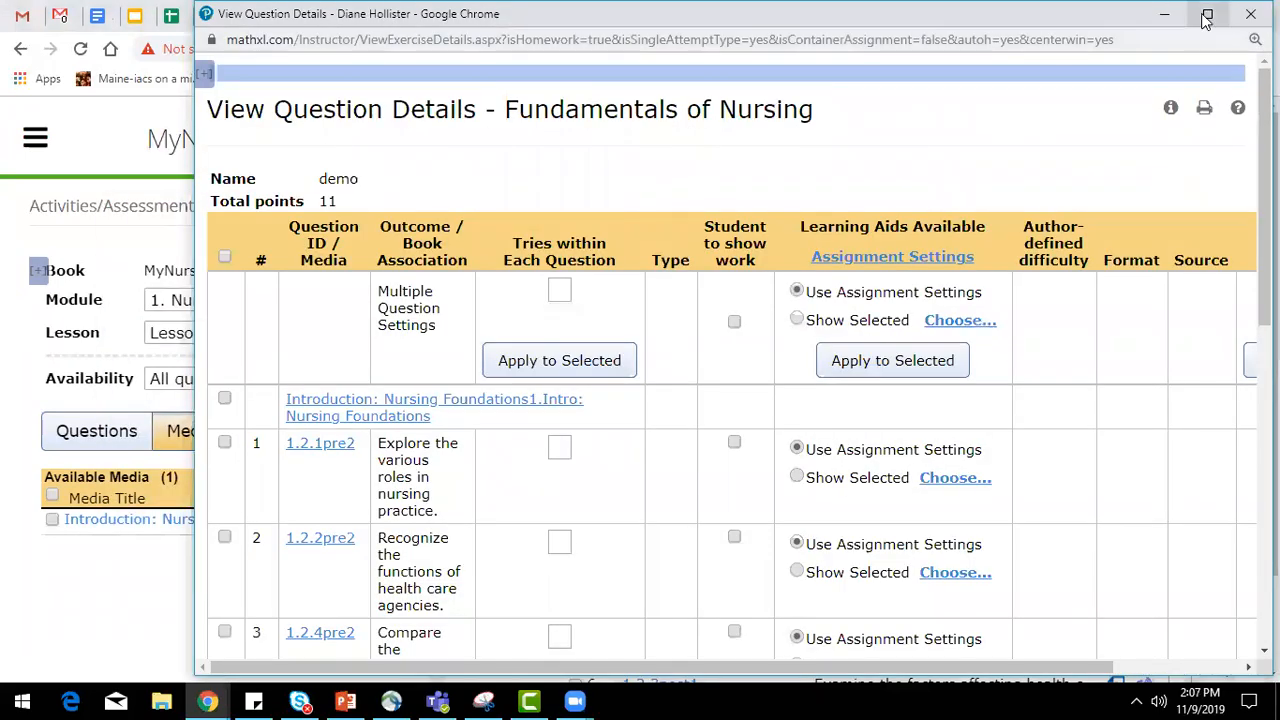
{"action": "left_click", "coordinate": [1207, 14]}
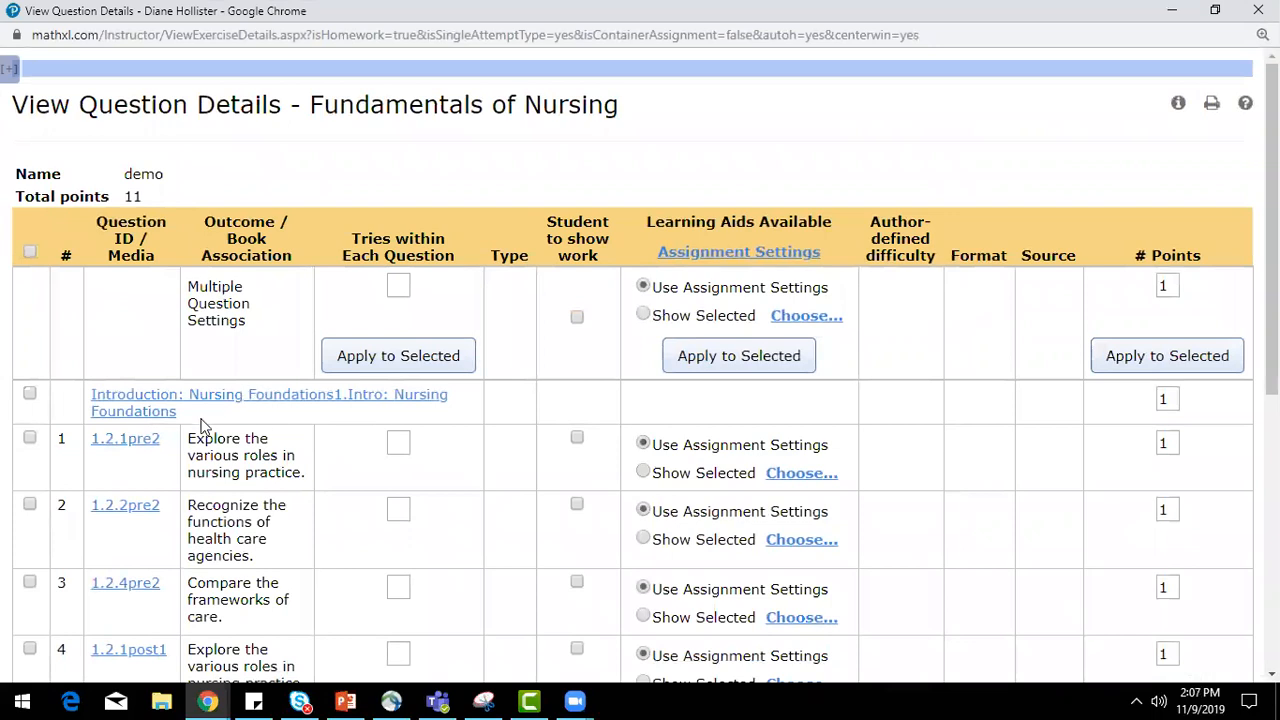
Set question 1.2.1pre2 to show its own selected learning aids, Ask My Instructor and Instructor Tip, and minimize the details window.
{"action": "left_click", "coordinate": [763, 368]}
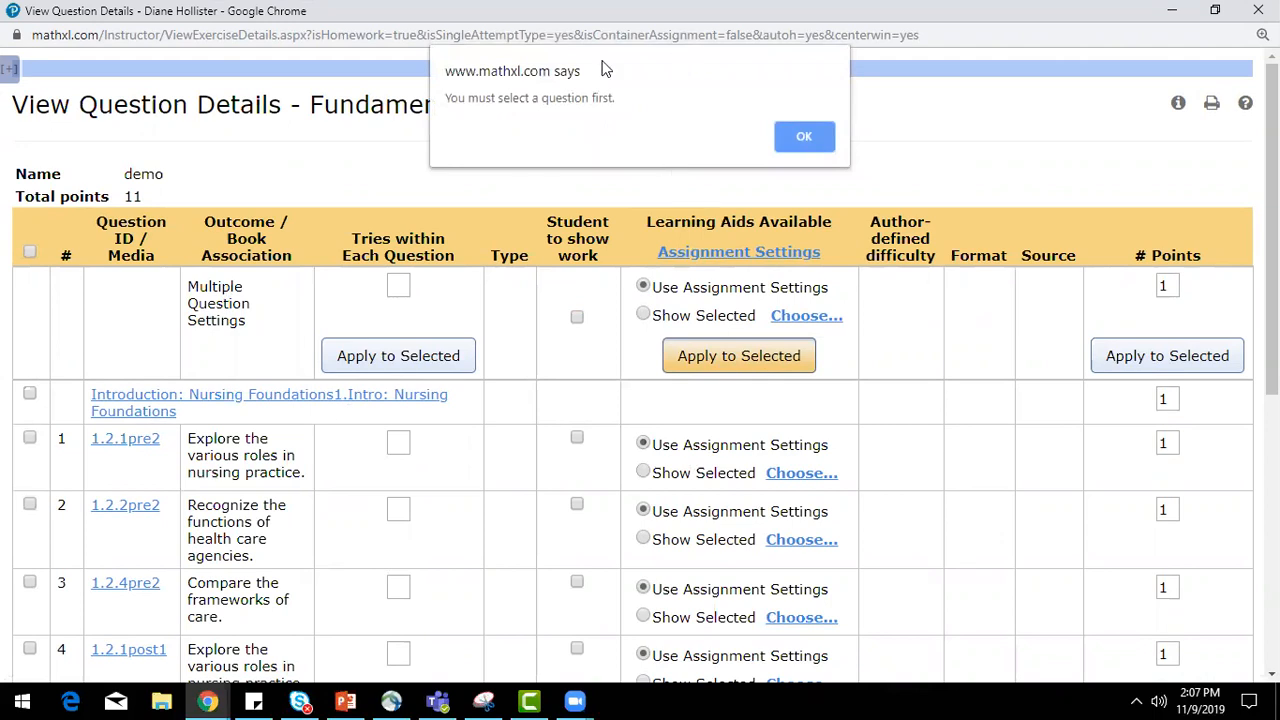
{"action": "left_click", "coordinate": [805, 137]}
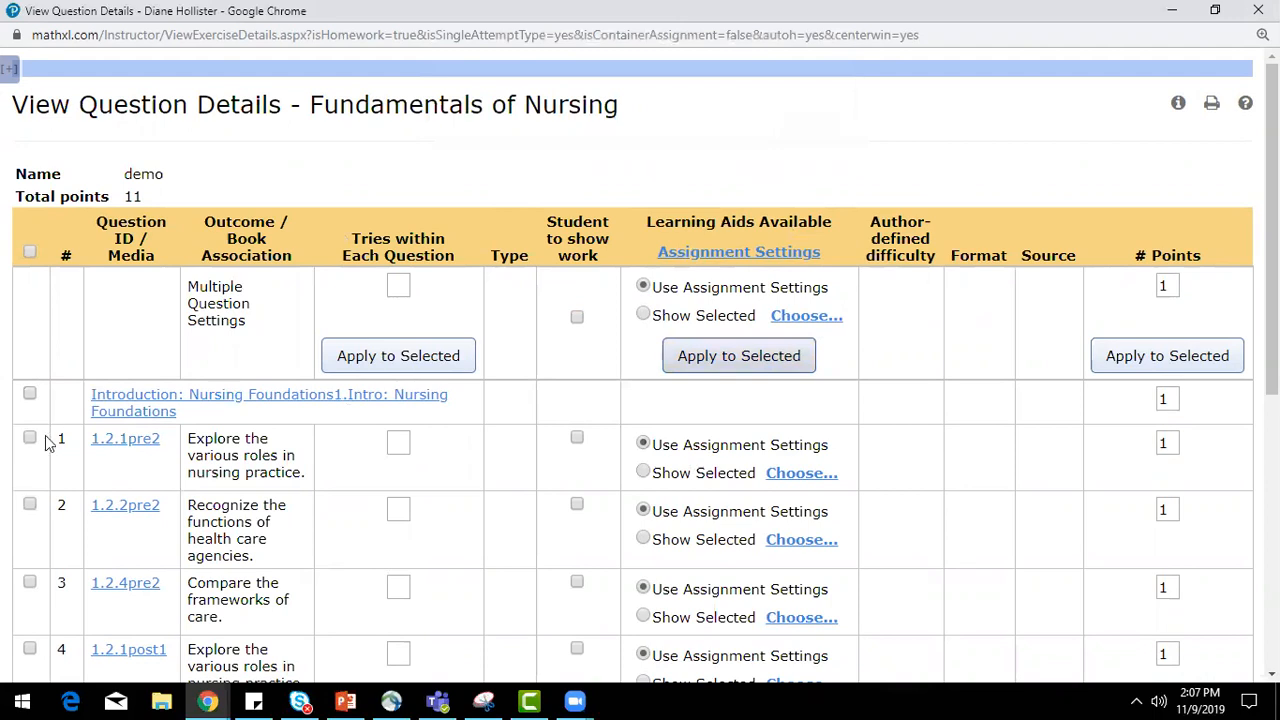
{"action": "left_click", "coordinate": [30, 438]}
{"action": "left_click", "coordinate": [813, 476]}
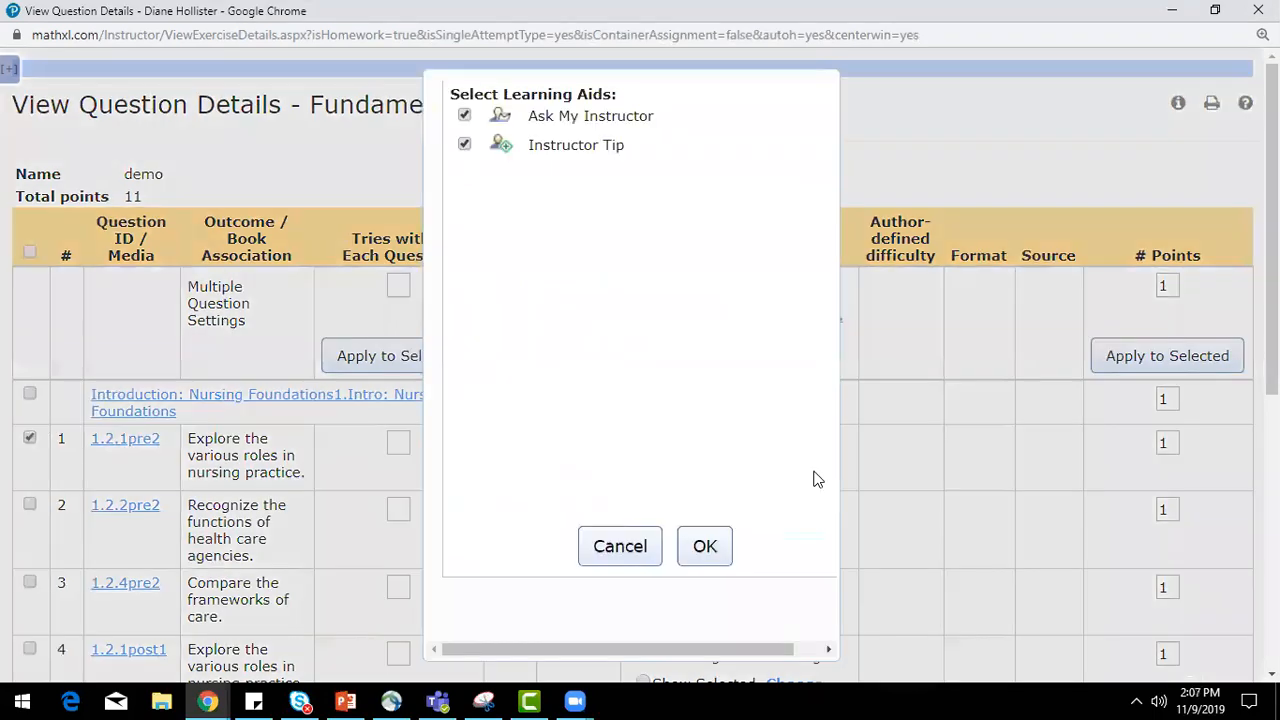
{"action": "left_click", "coordinate": [651, 544]}
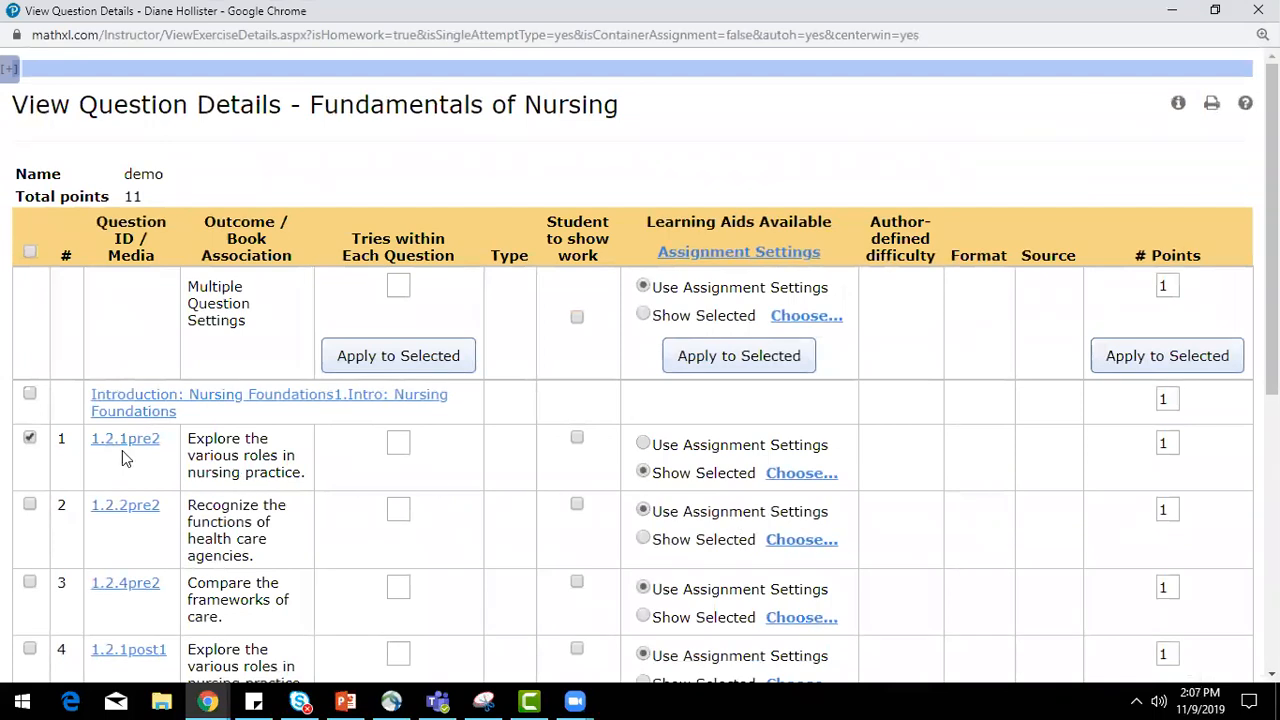
{"action": "left_click", "coordinate": [30, 438]}
{"action": "scroll", "coordinate": [755, 525], "scroll_direction": "down", "scroll_amount": 4}
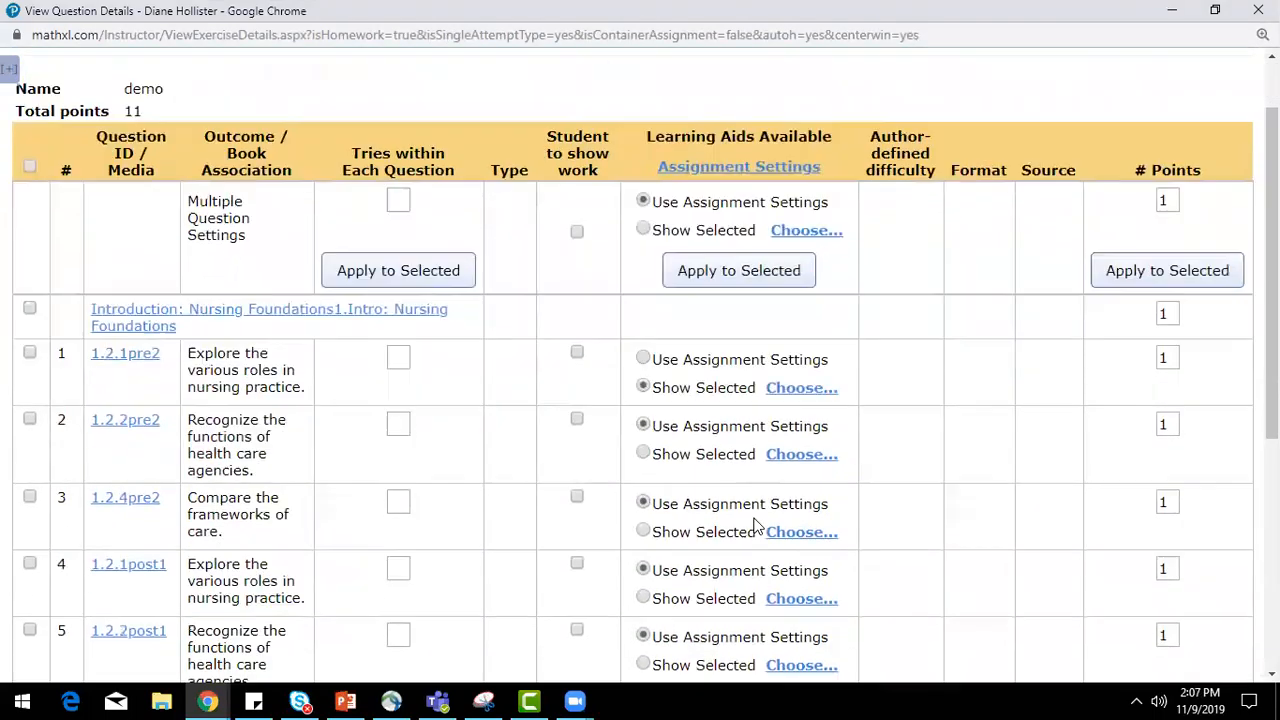
{"action": "scroll", "coordinate": [755, 515], "scroll_direction": "up", "scroll_amount": 4}
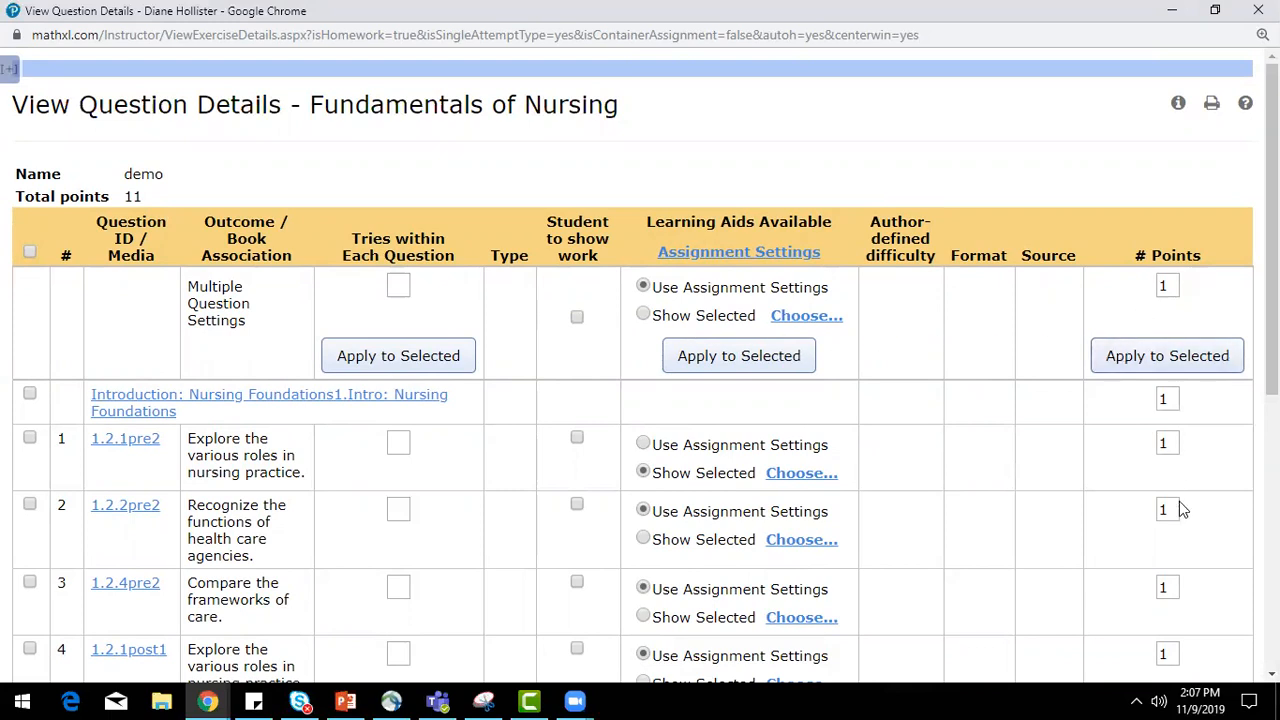
{"action": "left_click", "coordinate": [1176, 12]}
Cancel the new homework and leave it without saving the changes.
{"action": "scroll", "coordinate": [931, 408], "scroll_direction": "down", "scroll_amount": 5}
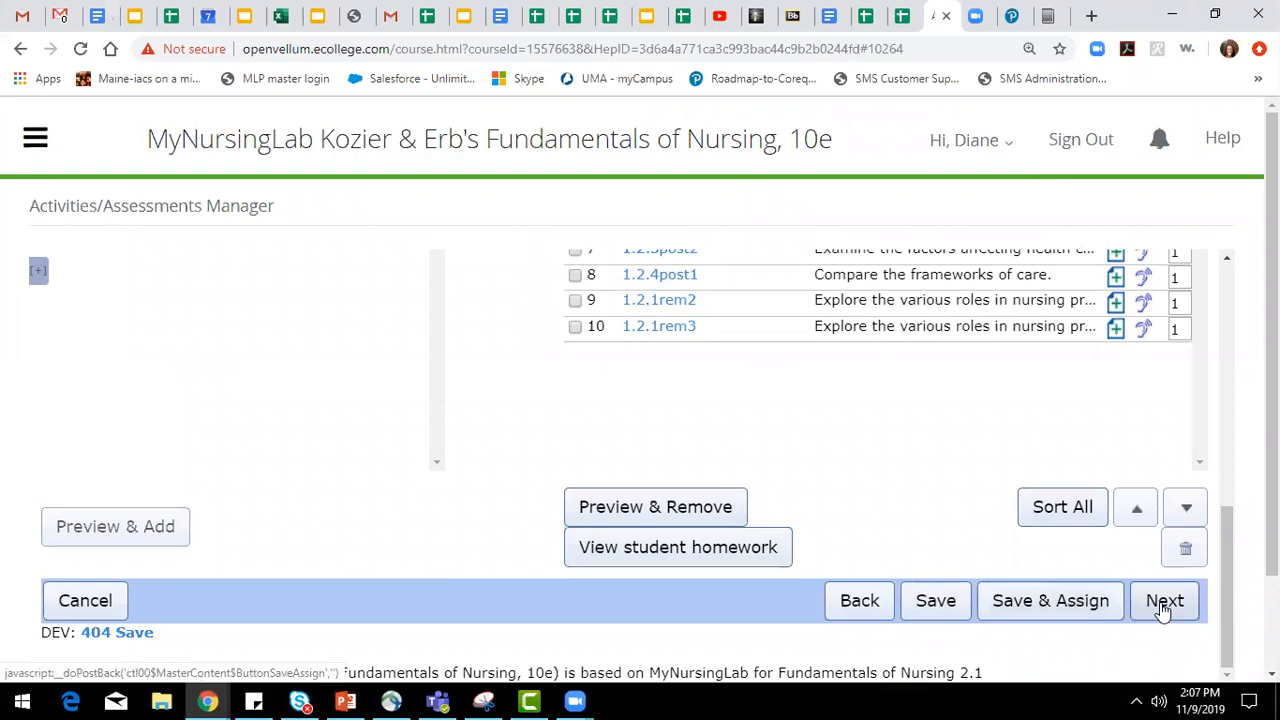
{"action": "scroll", "coordinate": [914, 526], "scroll_direction": "up", "scroll_amount": 5}
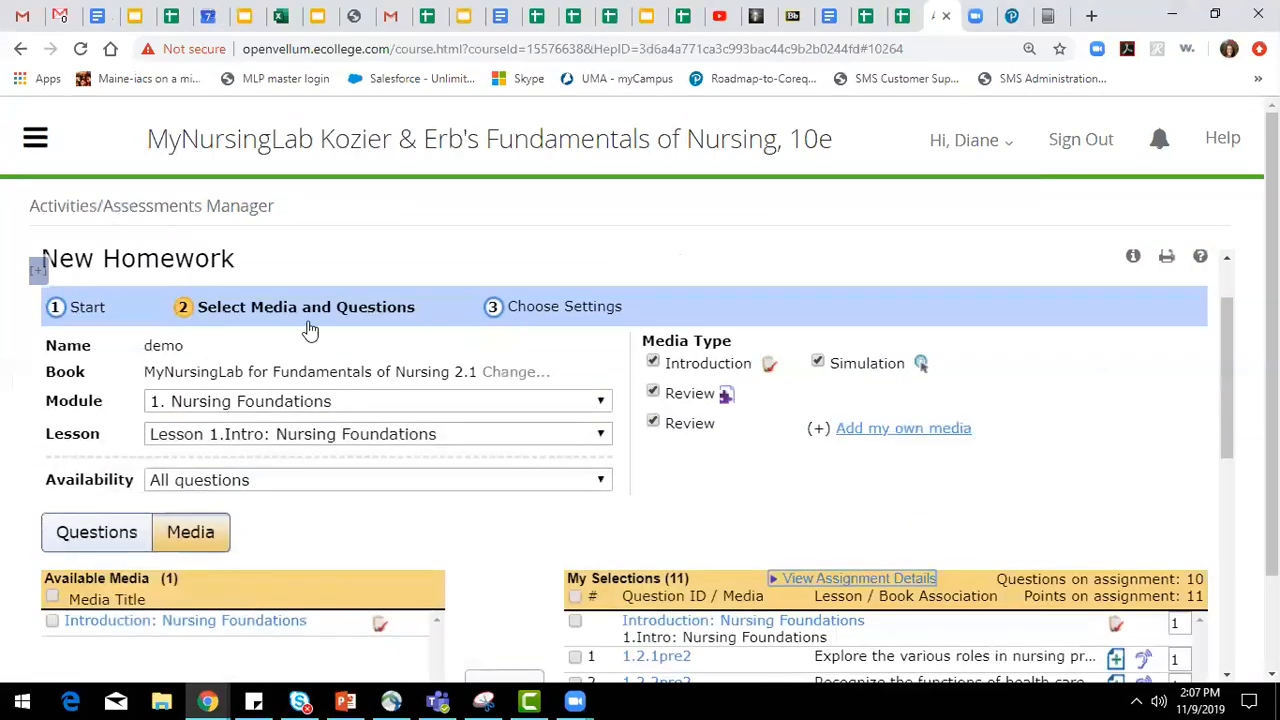
{"action": "scroll", "coordinate": [371, 480], "scroll_direction": "down", "scroll_amount": 5}
{"action": "left_click", "coordinate": [85, 600]}
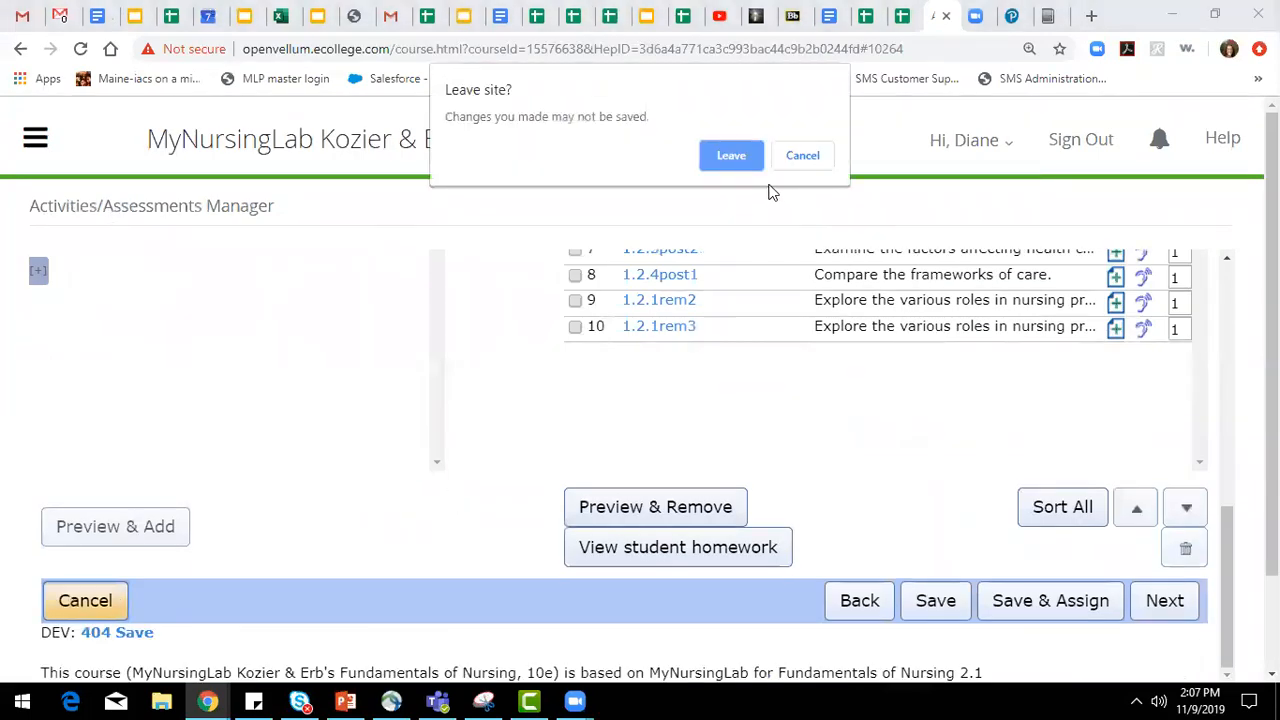
{"action": "left_click", "coordinate": [745, 156]}
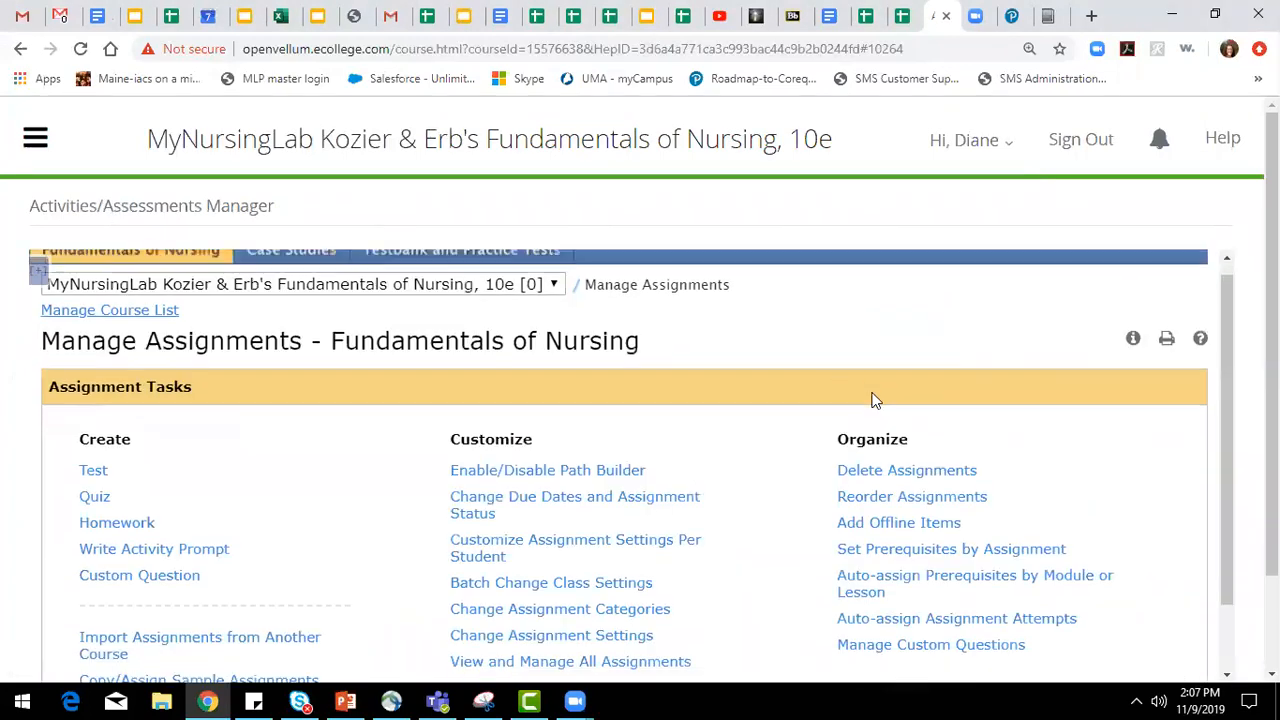
Open the batch change of class settings and choose Quiz as the assignment type.
{"action": "scroll", "coordinate": [870, 401], "scroll_direction": "down", "scroll_amount": 2}
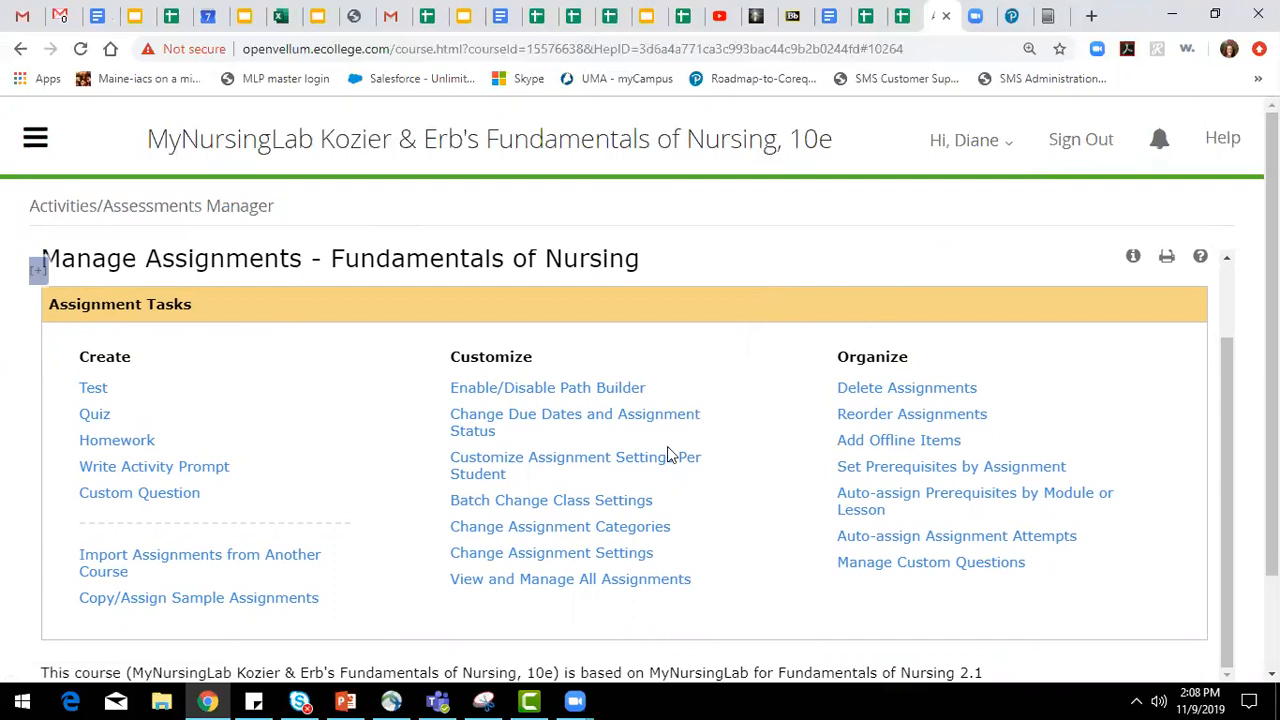
{"action": "left_click", "coordinate": [614, 503]}
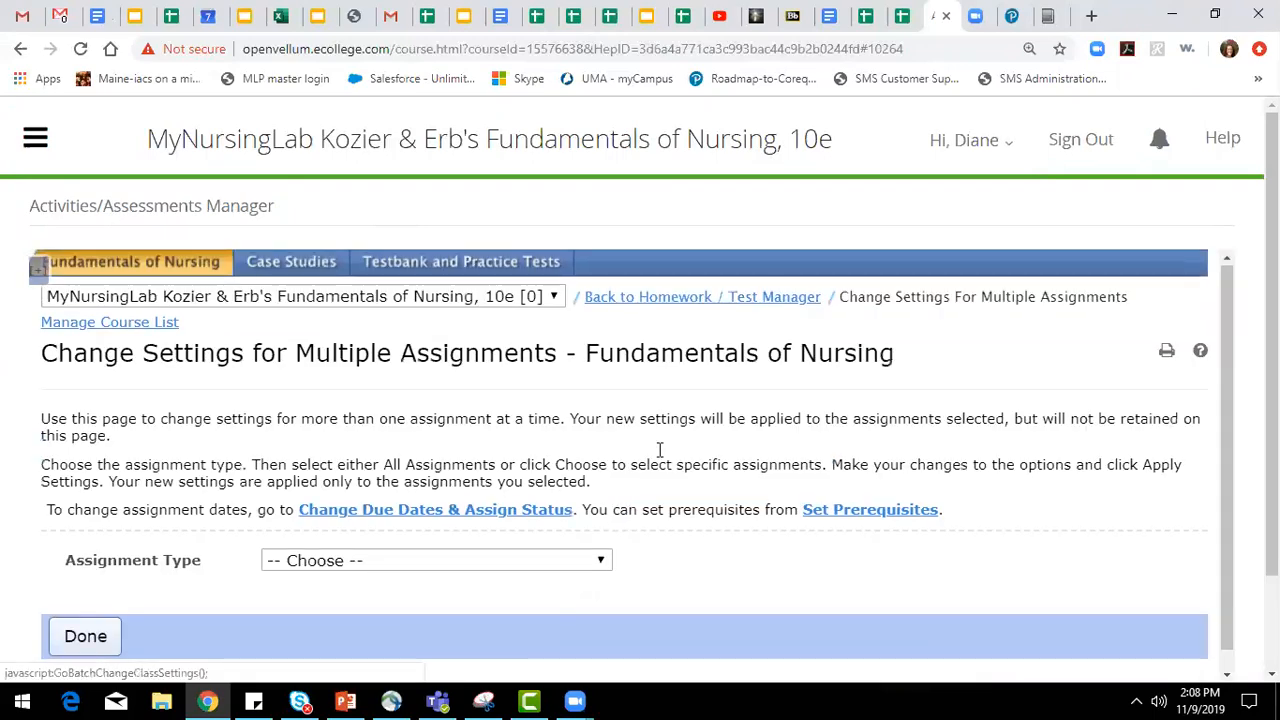
{"action": "left_click", "coordinate": [553, 558]}
{"action": "left_click", "coordinate": [530, 618]}
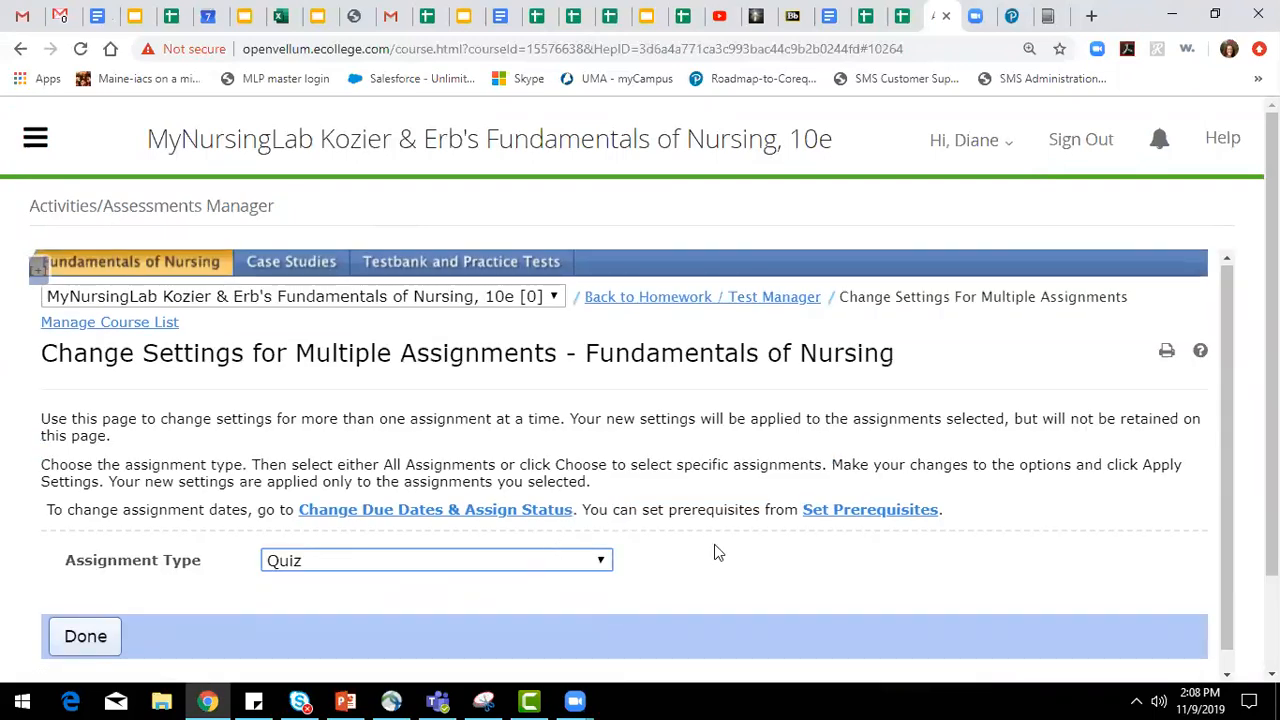
{"action": "scroll", "coordinate": [746, 482], "scroll_direction": "down", "scroll_amount": 4}
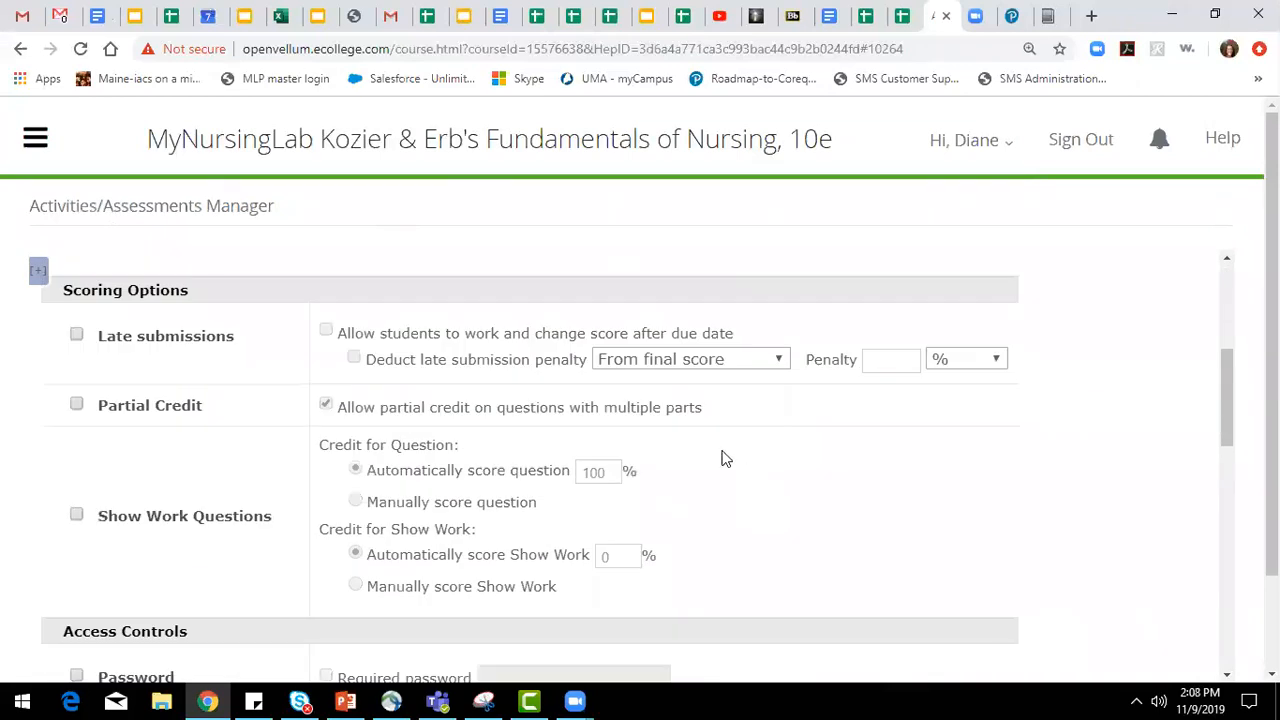
Allow late submissions for all quizzes with a 10% penalty deducted per day from the final score.
{"action": "left_click", "coordinate": [76, 338]}
{"action": "left_click", "coordinate": [326, 334]}
{"action": "left_click", "coordinate": [354, 358]}
{"action": "left_click", "coordinate": [888, 359]}
{"action": "left_click", "coordinate": [885, 398]}
{"action": "left_click", "coordinate": [770, 360]}
{"action": "left_click", "coordinate": [745, 400]}
{"action": "left_click_drag", "start_coordinate": [900, 362], "coordinate": [829, 360]}
{"action": "type", "text": "10"}
{"action": "left_click", "coordinate": [966, 360]}
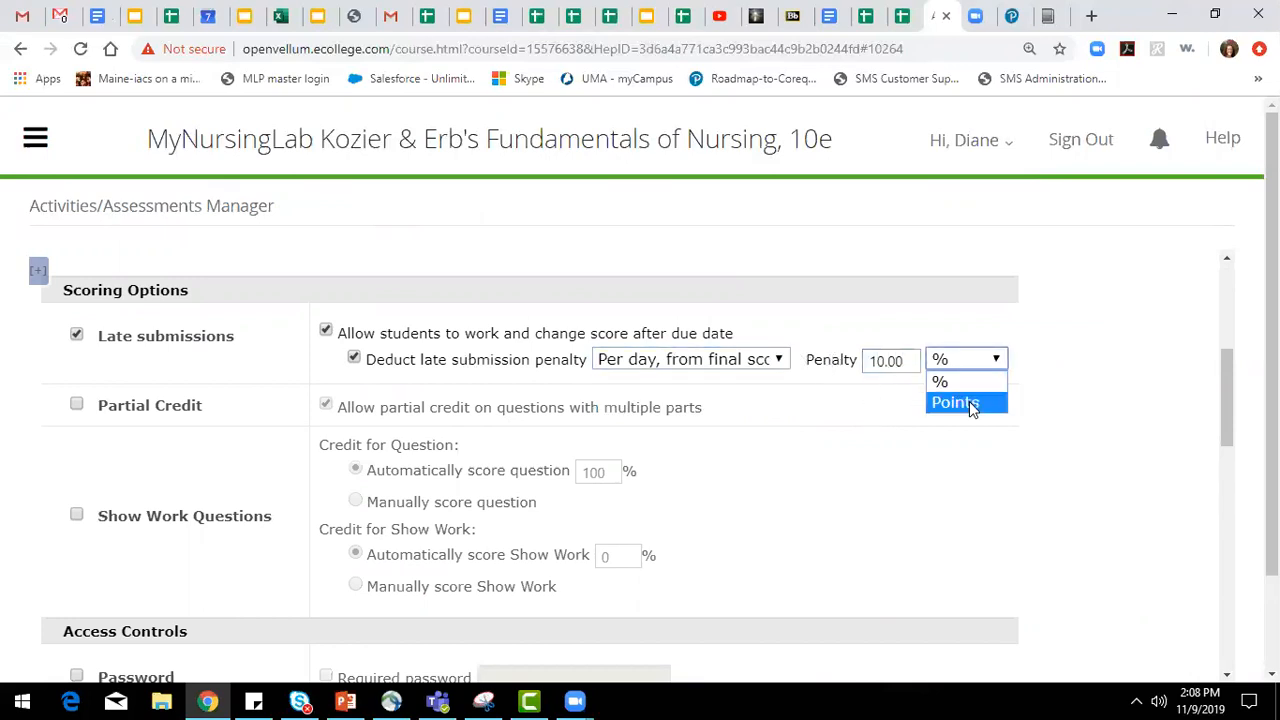
{"action": "left_click", "coordinate": [1100, 398]}
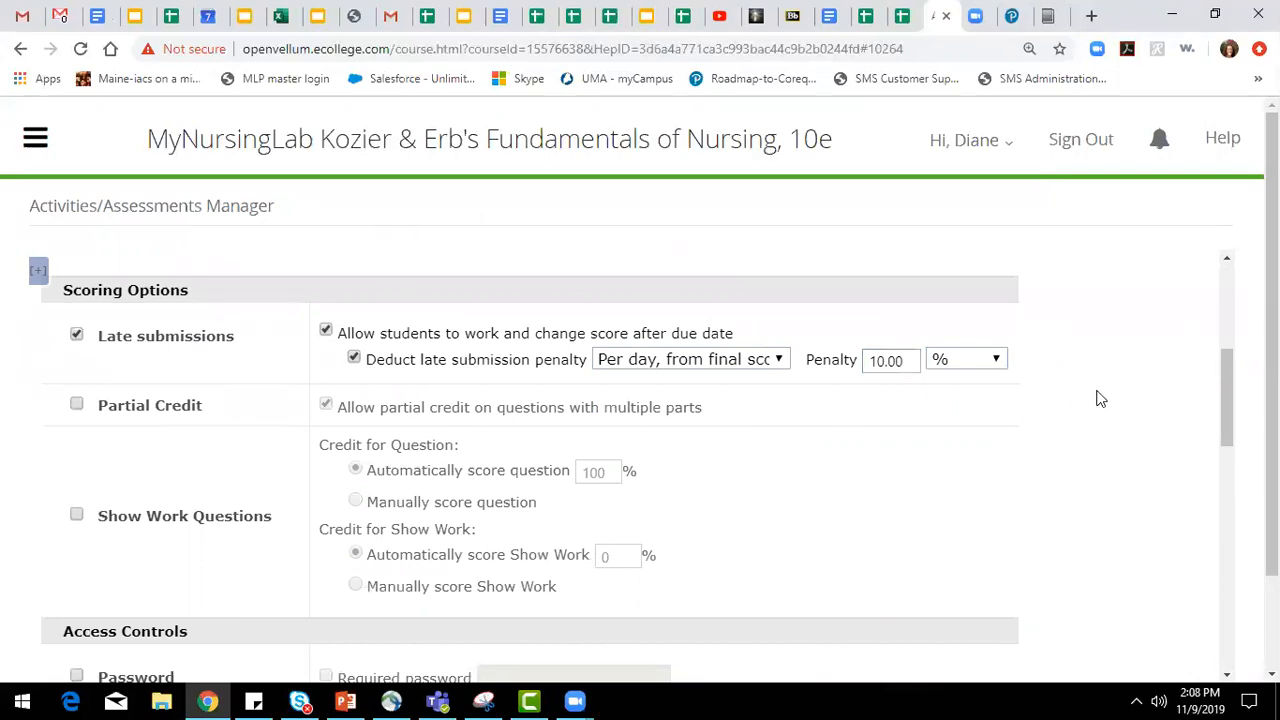
Leave the multiple-assignment settings without applying them and return to Manage Assignments.
{"action": "scroll", "coordinate": [1056, 443], "scroll_direction": "up", "scroll_amount": 2}
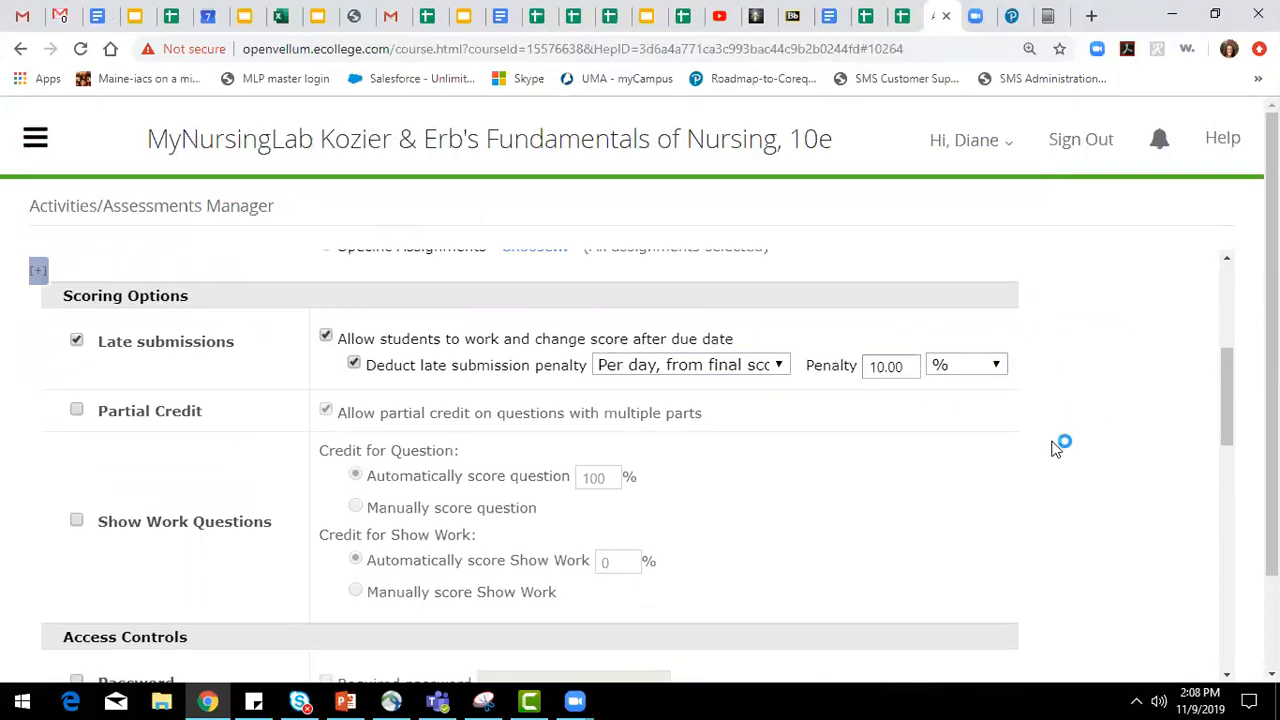
{"action": "scroll", "coordinate": [1056, 448], "scroll_direction": "down", "scroll_amount": 2}
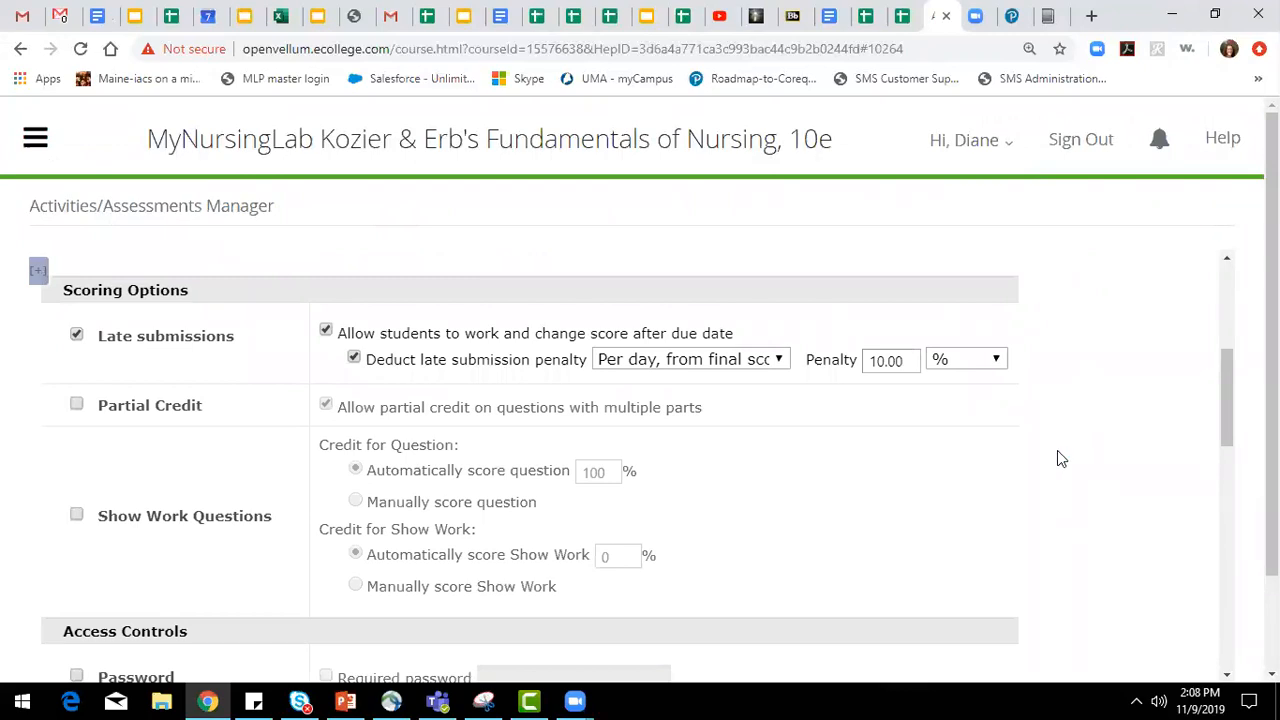
{"action": "scroll", "coordinate": [1059, 450], "scroll_direction": "up", "scroll_amount": 4}
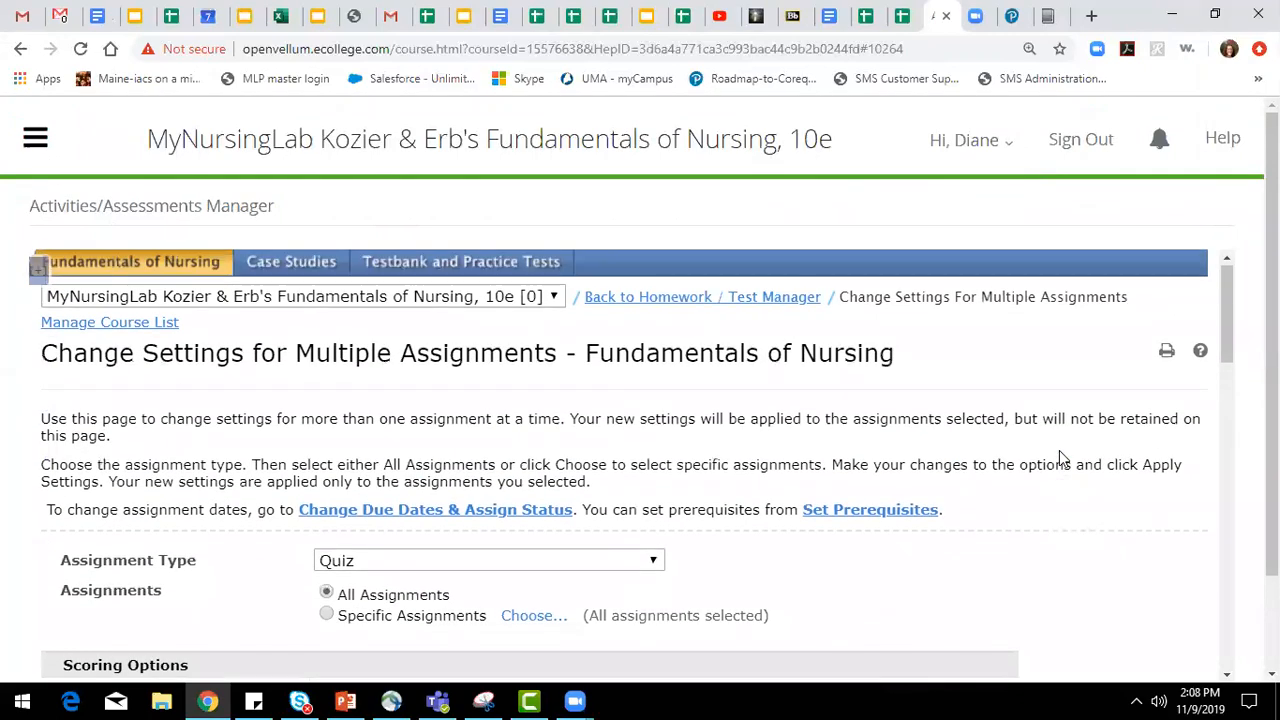
{"action": "left_click", "coordinate": [22, 49]}
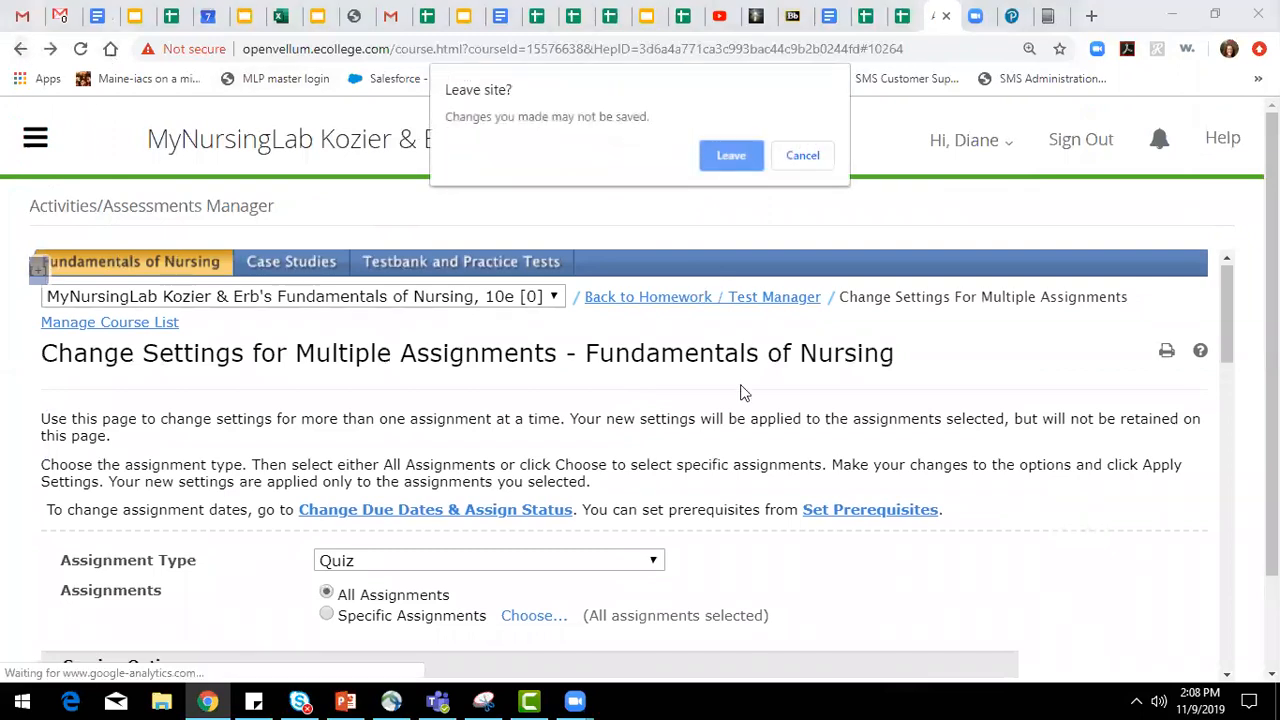
{"action": "left_click", "coordinate": [742, 157]}
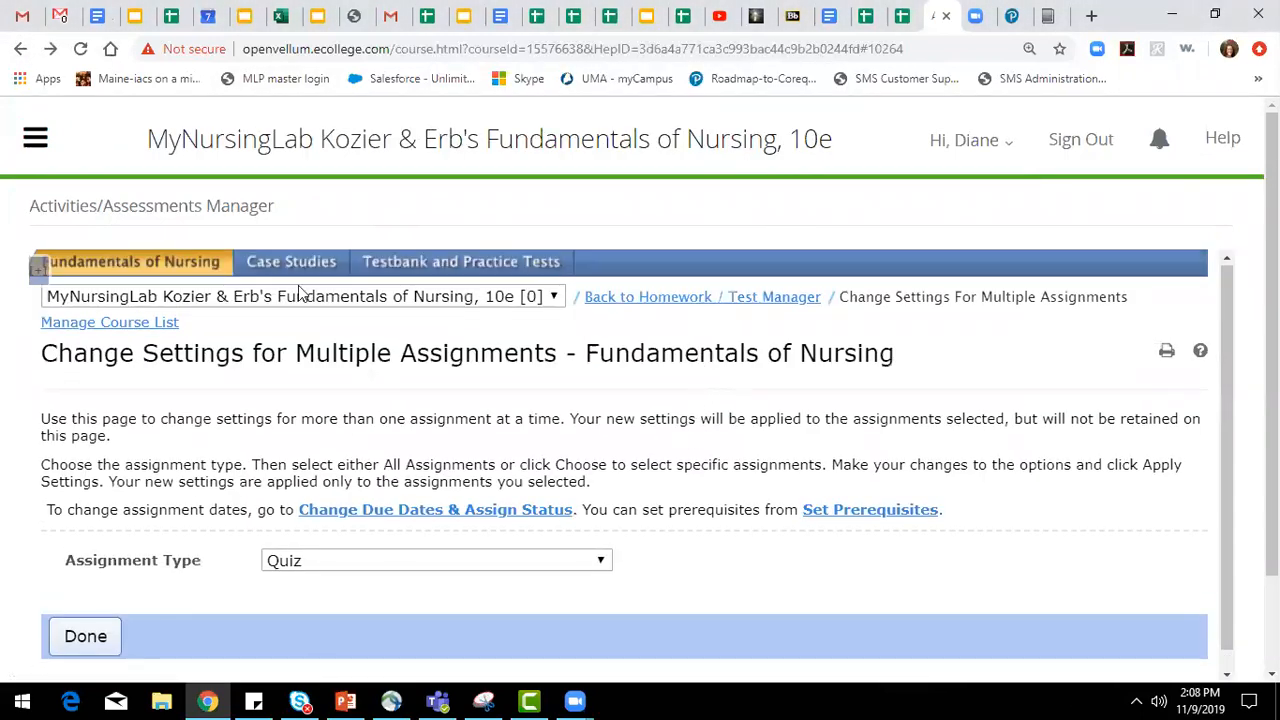
{"action": "left_click", "coordinate": [22, 49]}
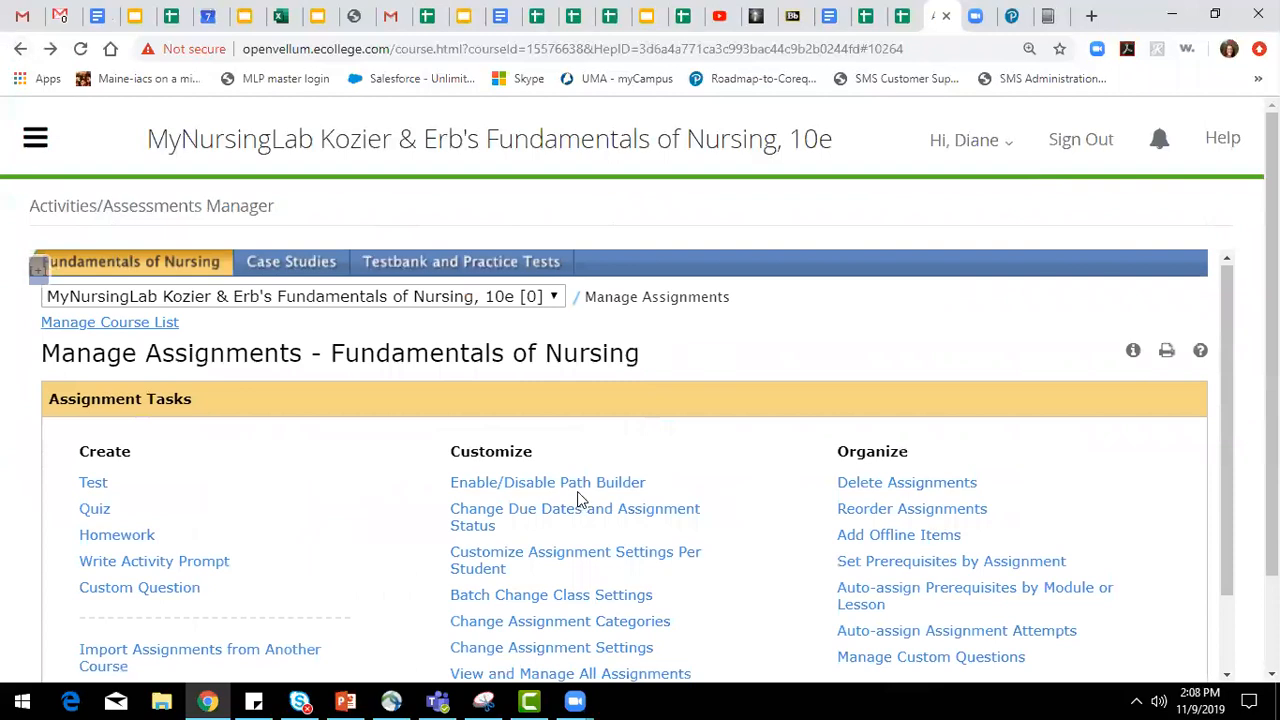
Open the per-student assignment settings, add the listed student to those with individual settings and save.
{"action": "scroll", "coordinate": [580, 502], "scroll_direction": "down", "scroll_amount": 1}
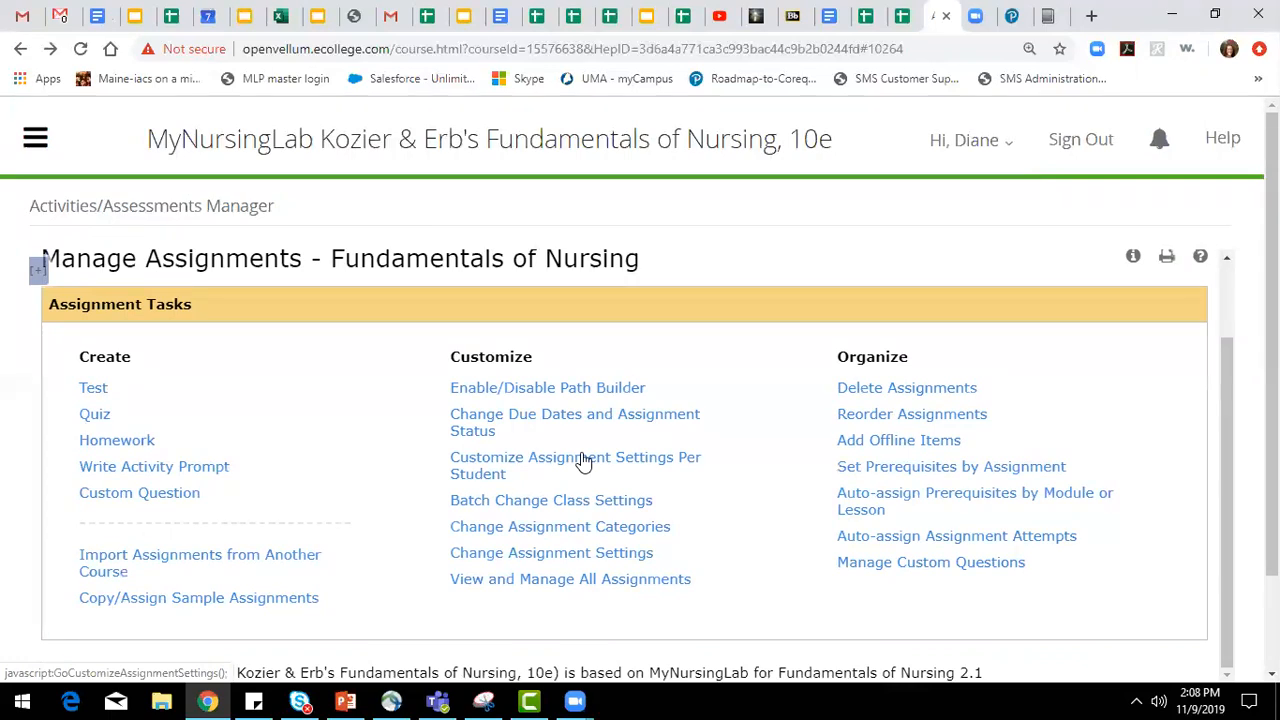
{"action": "left_click", "coordinate": [582, 461]}
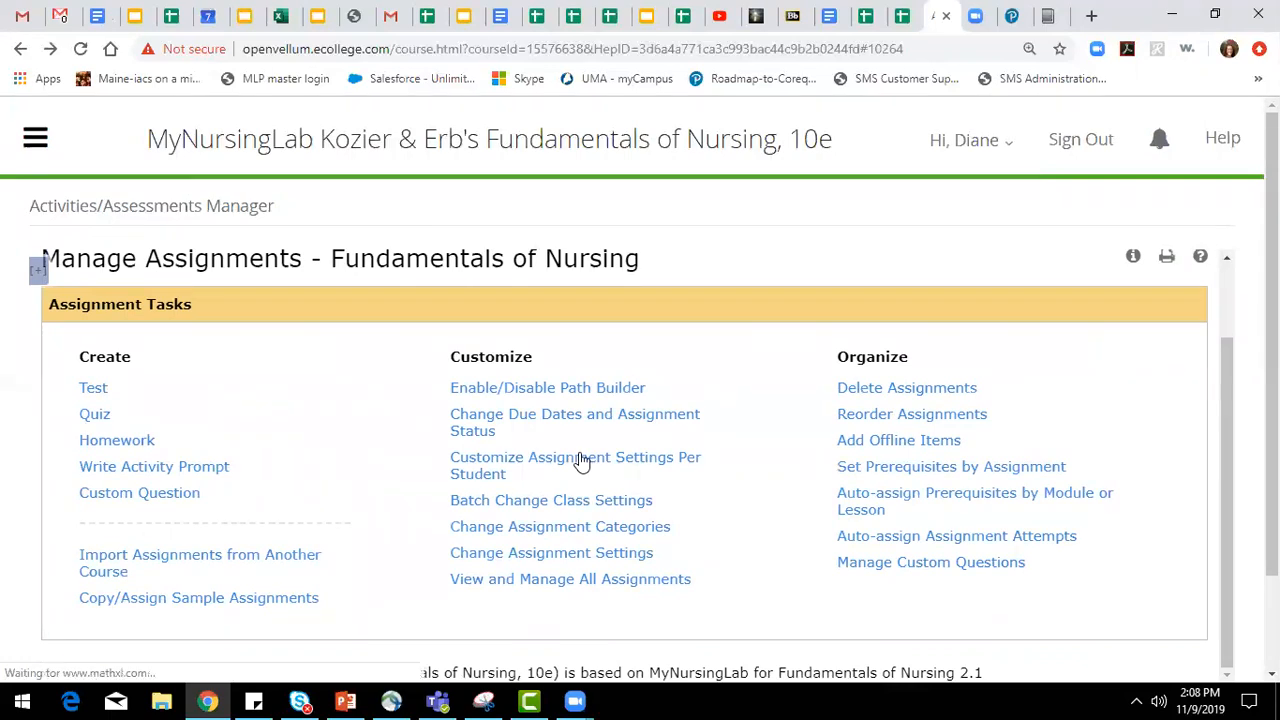
{"action": "left_click", "coordinate": [230, 497]}
{"action": "left_click", "coordinate": [445, 354]}
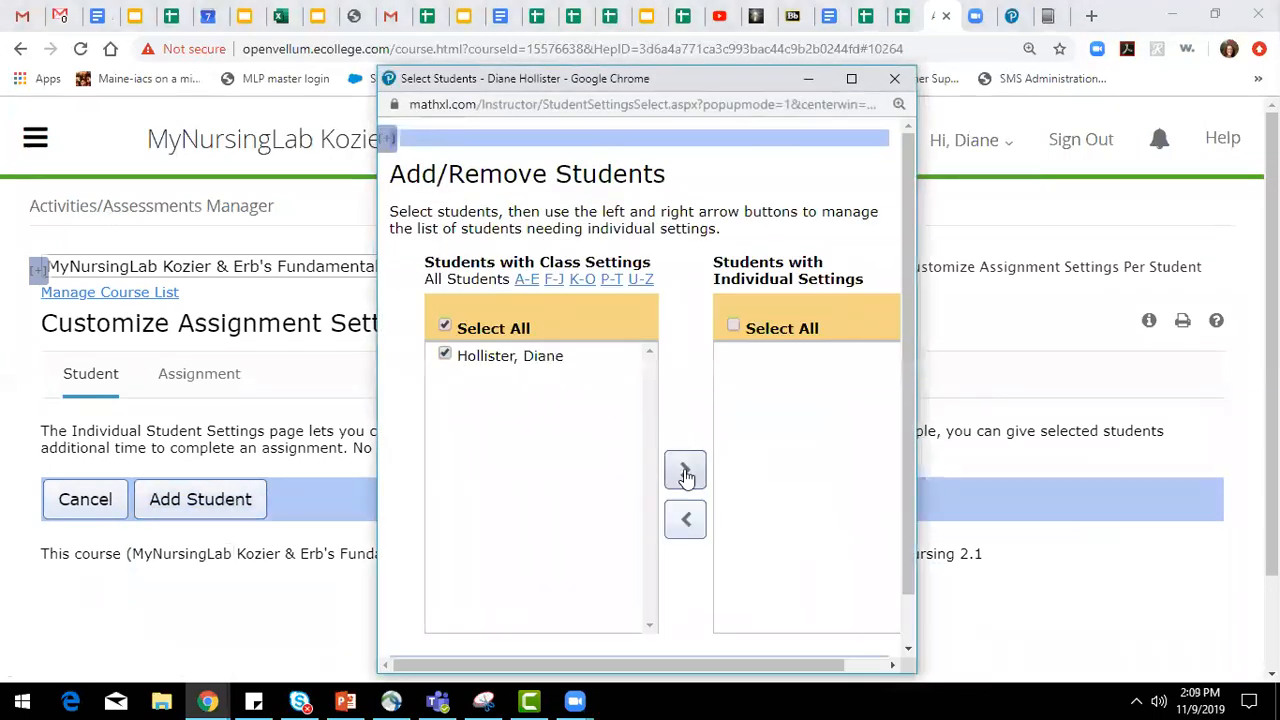
{"action": "left_click", "coordinate": [685, 472]}
{"action": "scroll", "coordinate": [572, 649], "scroll_direction": "down", "scroll_amount": 1}
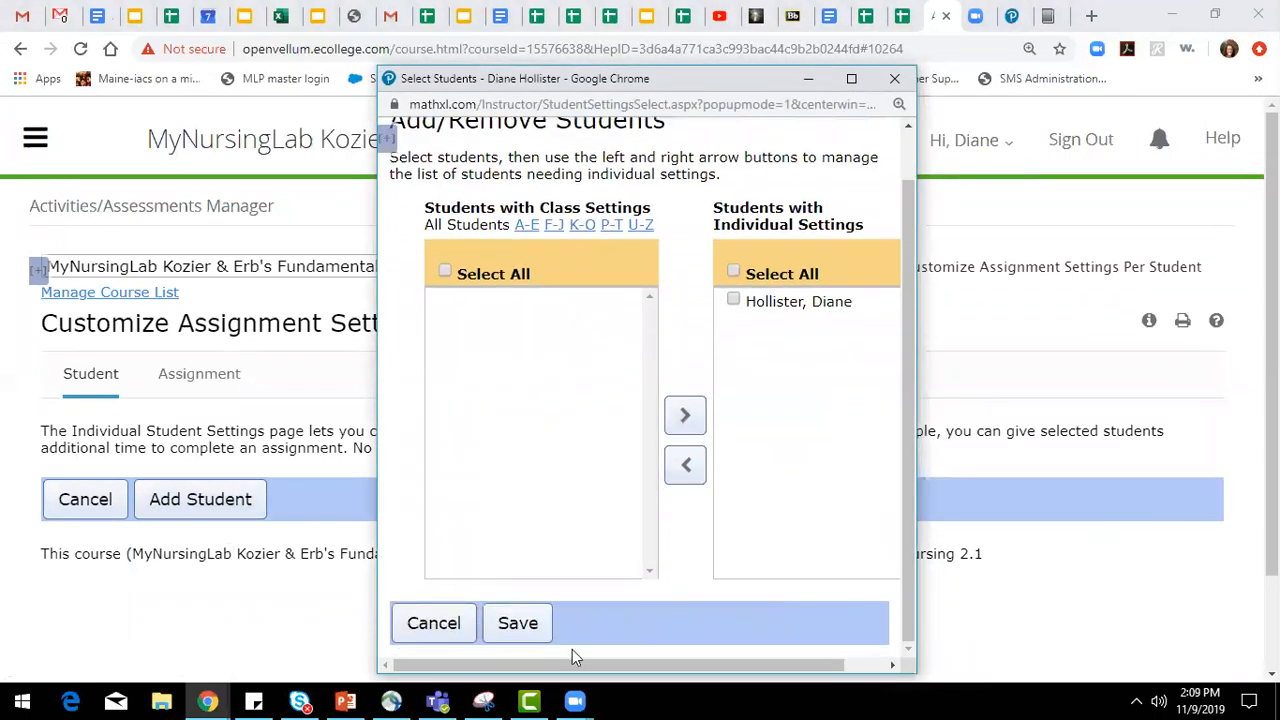
{"action": "left_click", "coordinate": [518, 624]}
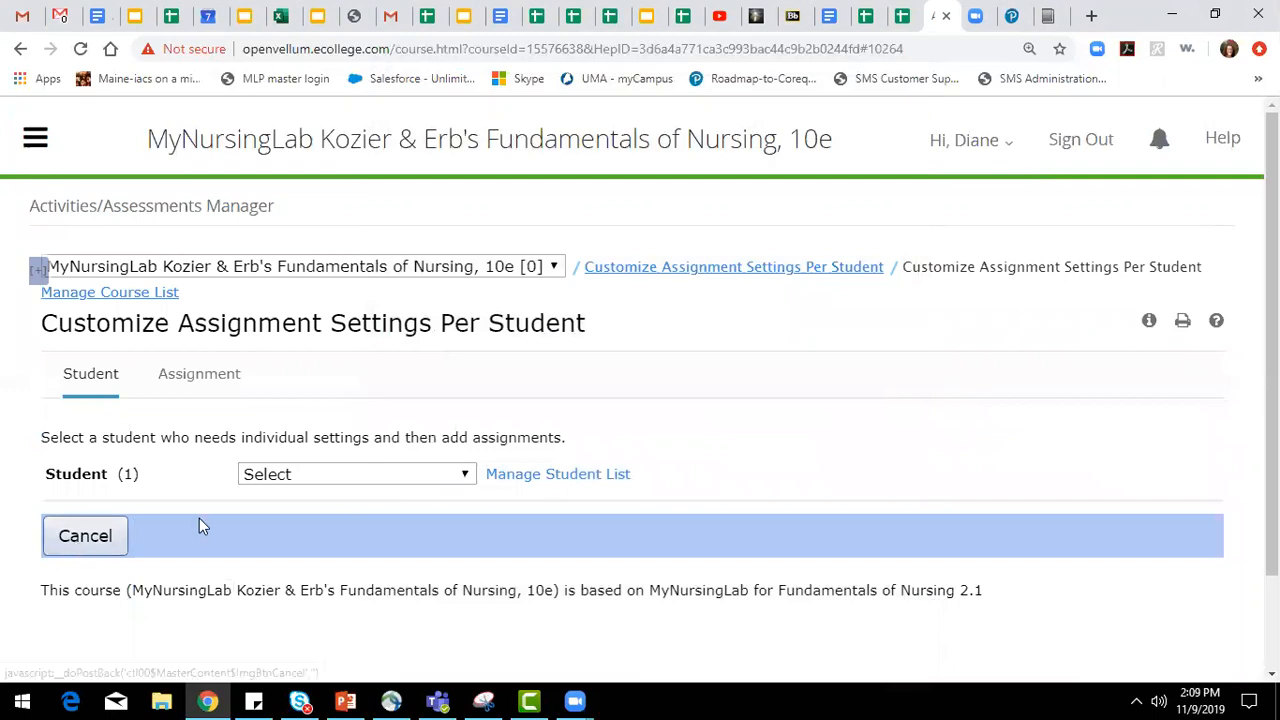
Choose the added student and set the assignment category to Quizzes & Tests.
{"action": "left_click", "coordinate": [407, 470]}
{"action": "left_click", "coordinate": [394, 514]}
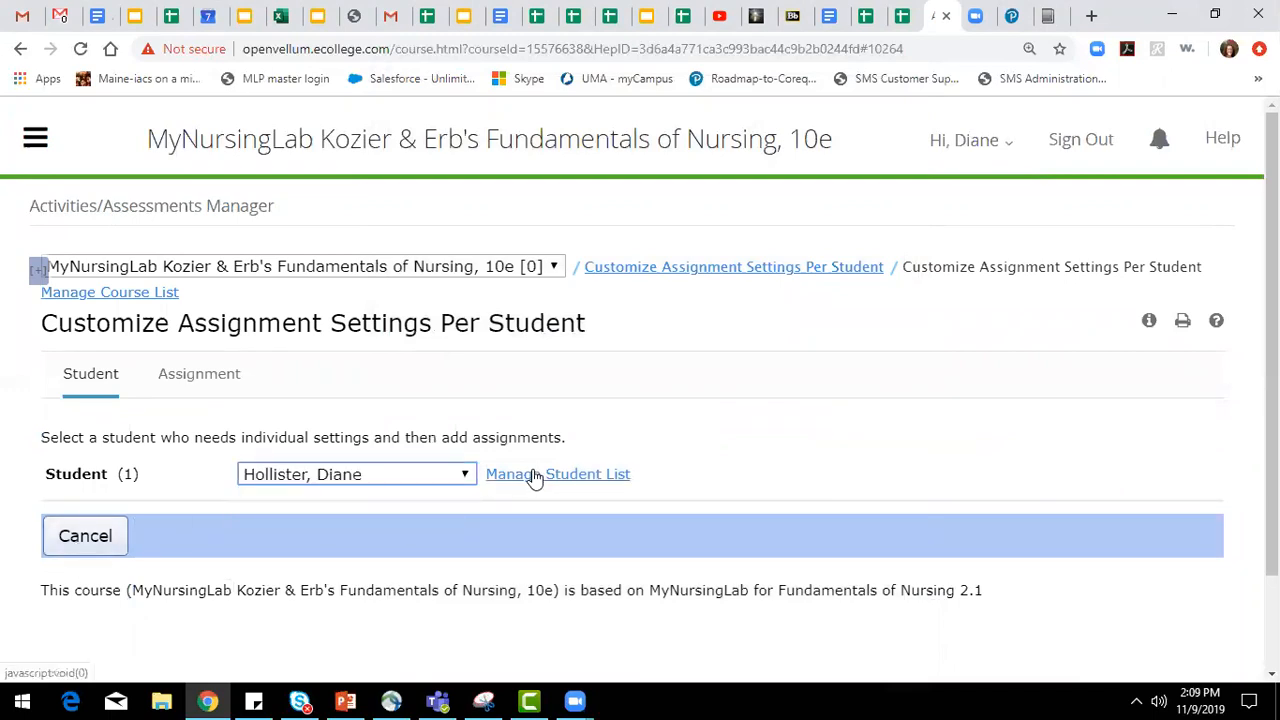
{"action": "scroll", "coordinate": [450, 470], "scroll_direction": "down", "scroll_amount": 1}
{"action": "left_click", "coordinate": [328, 410]}
{"action": "left_click", "coordinate": [341, 450]}
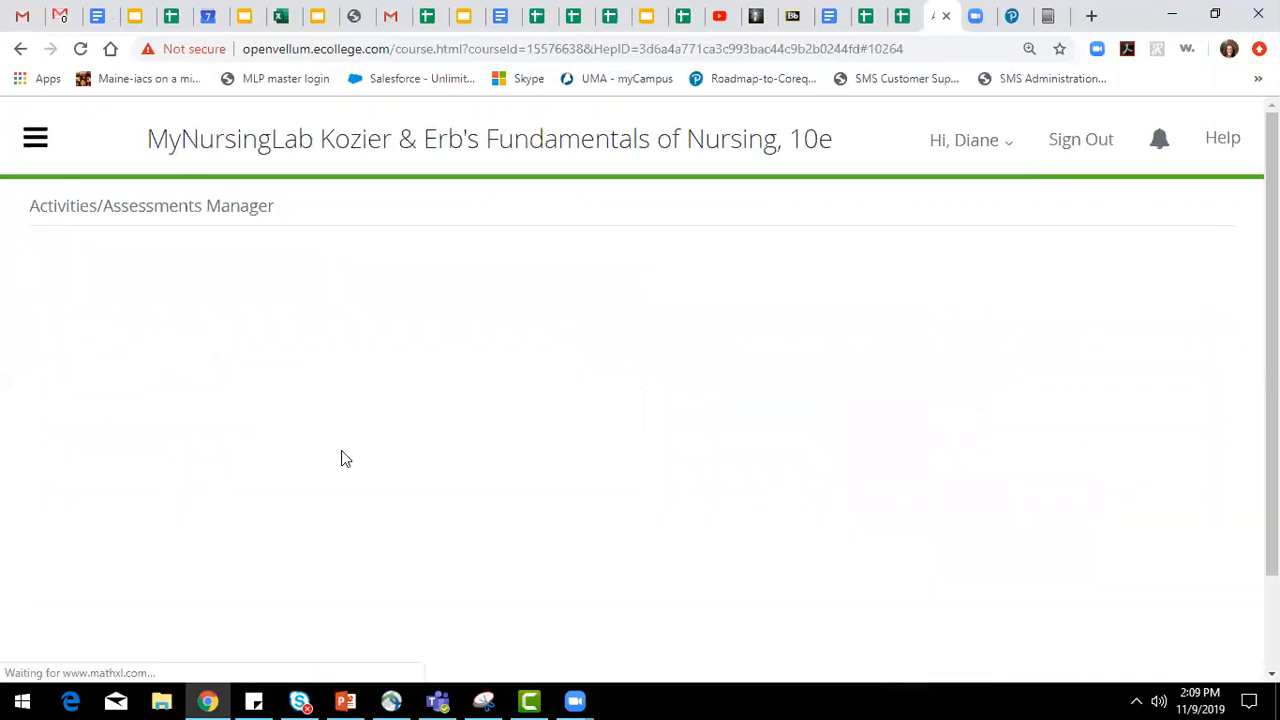
Move all Nursing Foundations class assignments, 1.1 Pretest to 1.5 Posttest, into the student's individual settings and save.
{"action": "scroll", "coordinate": [281, 530], "scroll_direction": "down", "scroll_amount": 1}
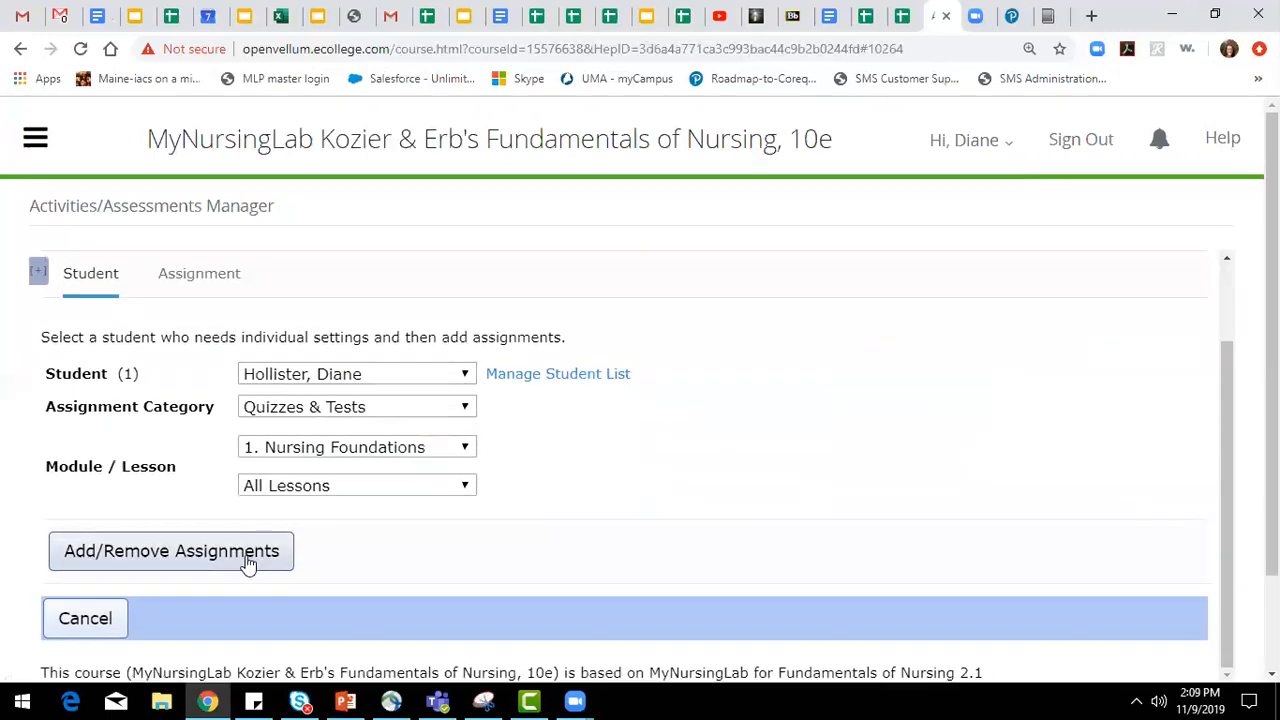
{"action": "left_click", "coordinate": [249, 560]}
{"action": "left_click", "coordinate": [445, 326]}
{"action": "left_click", "coordinate": [716, 470]}
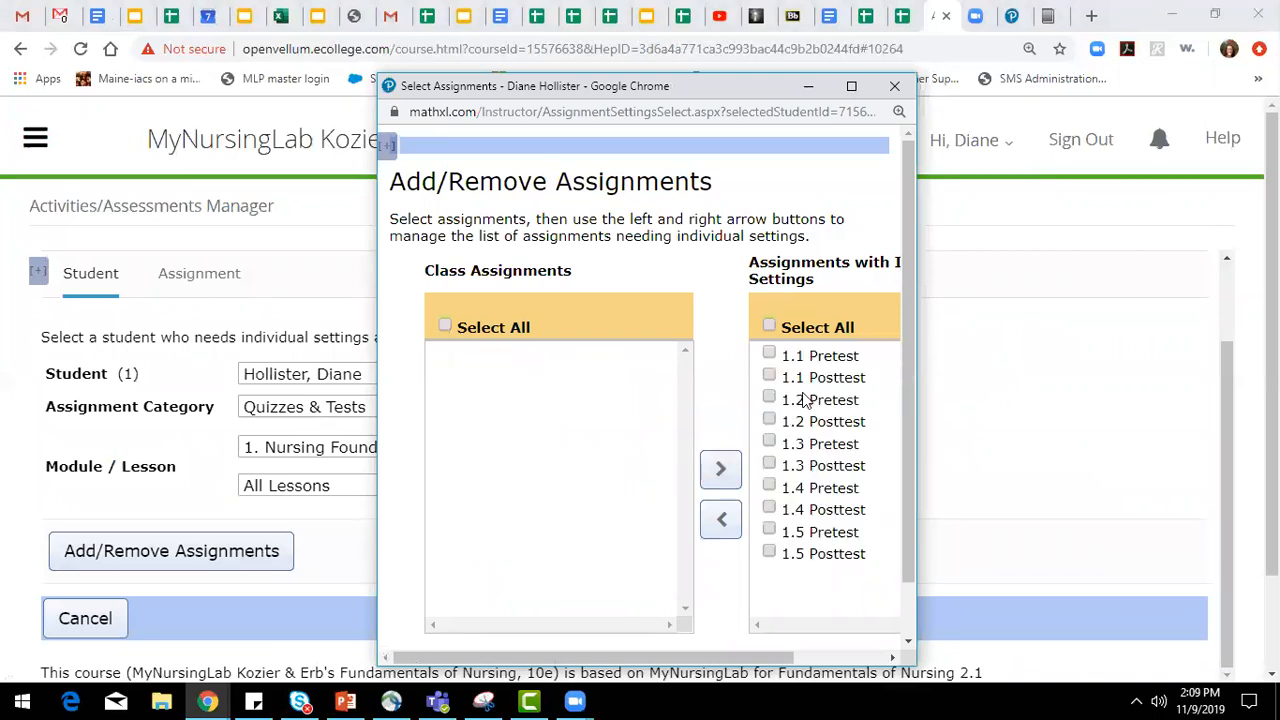
{"action": "scroll", "coordinate": [837, 557], "scroll_direction": "down", "scroll_amount": 2}
{"action": "left_click", "coordinate": [517, 616]}
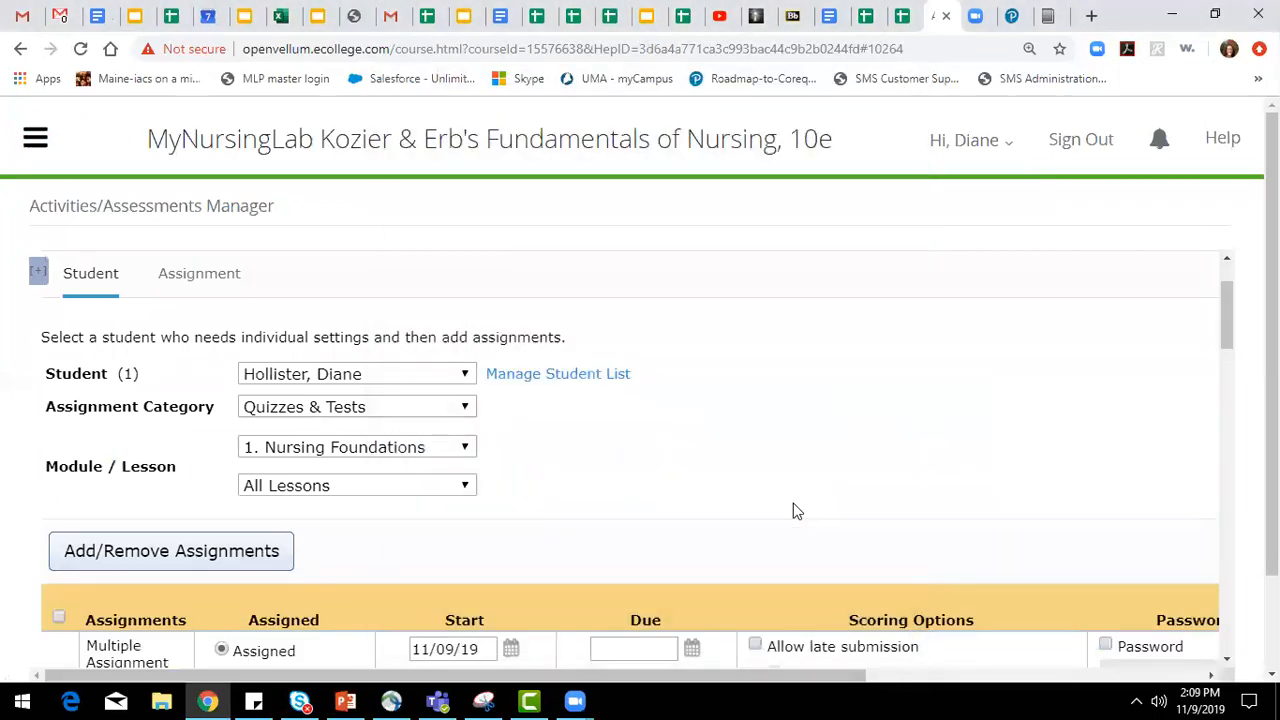
Apply a 90-minute total time limit with the remaining time shown to all of the student's Nursing Foundations assignments.
{"action": "scroll", "coordinate": [823, 480], "scroll_direction": "down", "scroll_amount": 4}
{"action": "scroll", "coordinate": [673, 481], "scroll_direction": "up", "scroll_amount": 2}
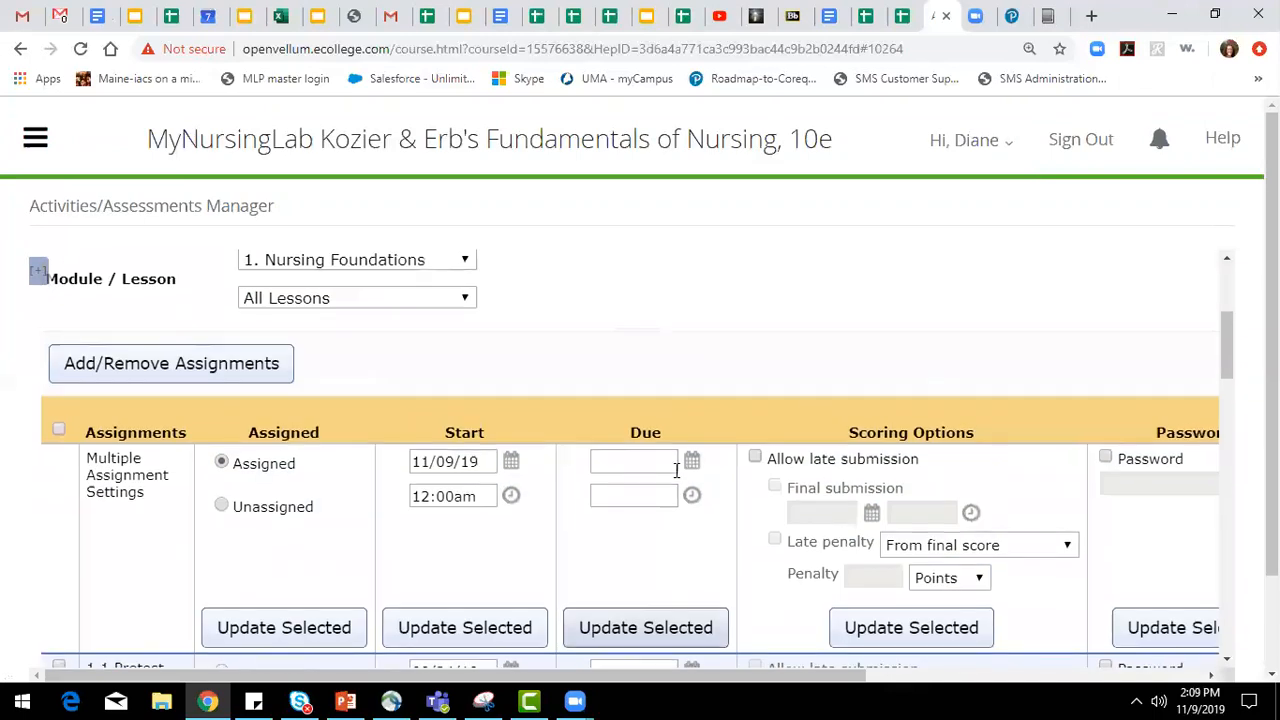
{"action": "left_click_drag", "start_coordinate": [790, 678], "coordinate": [988, 676]}
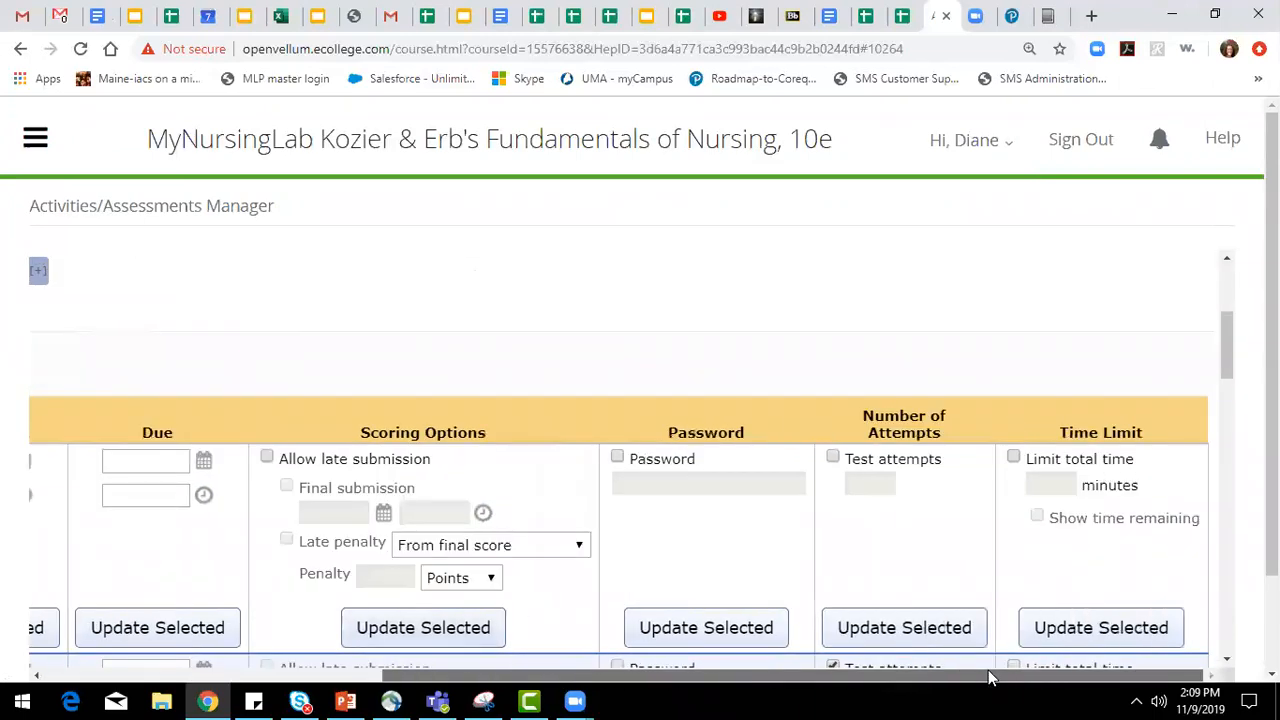
{"action": "left_click", "coordinate": [1013, 459]}
{"action": "left_click", "coordinate": [1052, 484]}
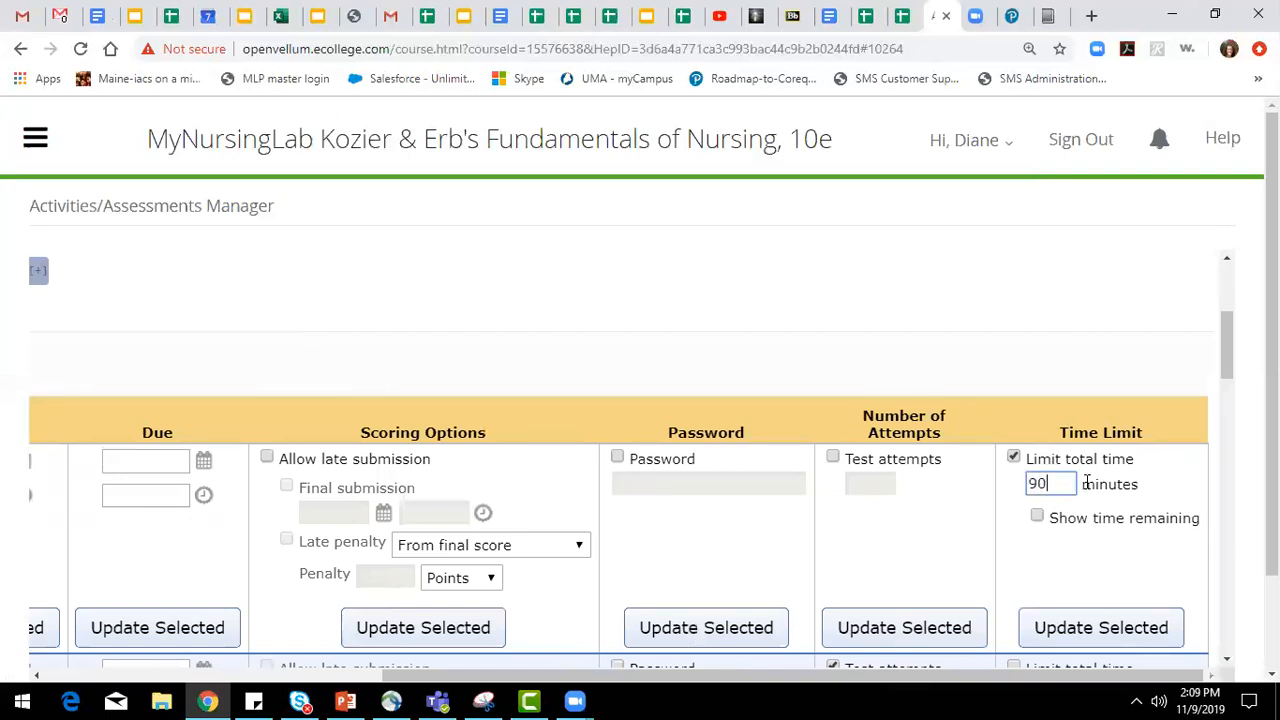
{"action": "left_click", "coordinate": [1037, 517]}
{"action": "left_click_drag", "start_coordinate": [748, 671], "coordinate": [405, 672]}
{"action": "left_click", "coordinate": [52, 431]}
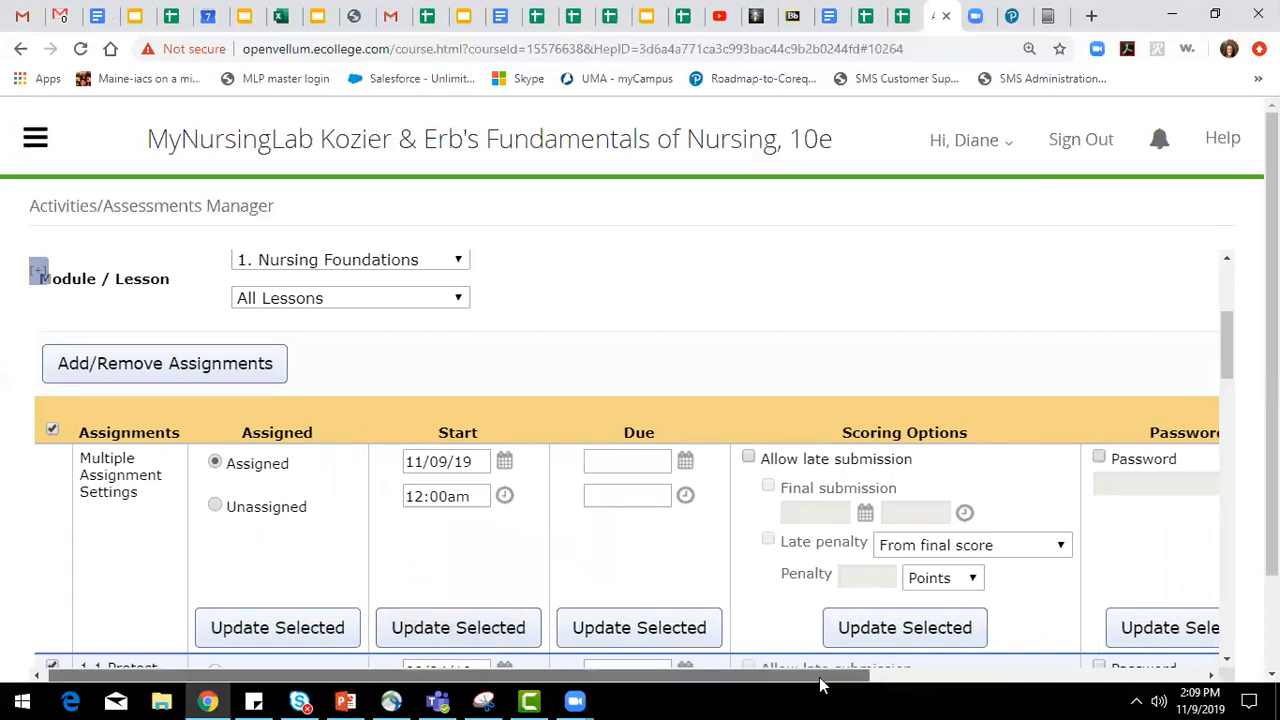
{"action": "left_click_drag", "start_coordinate": [820, 685], "coordinate": [1200, 685]}
{"action": "left_click", "coordinate": [1133, 636]}
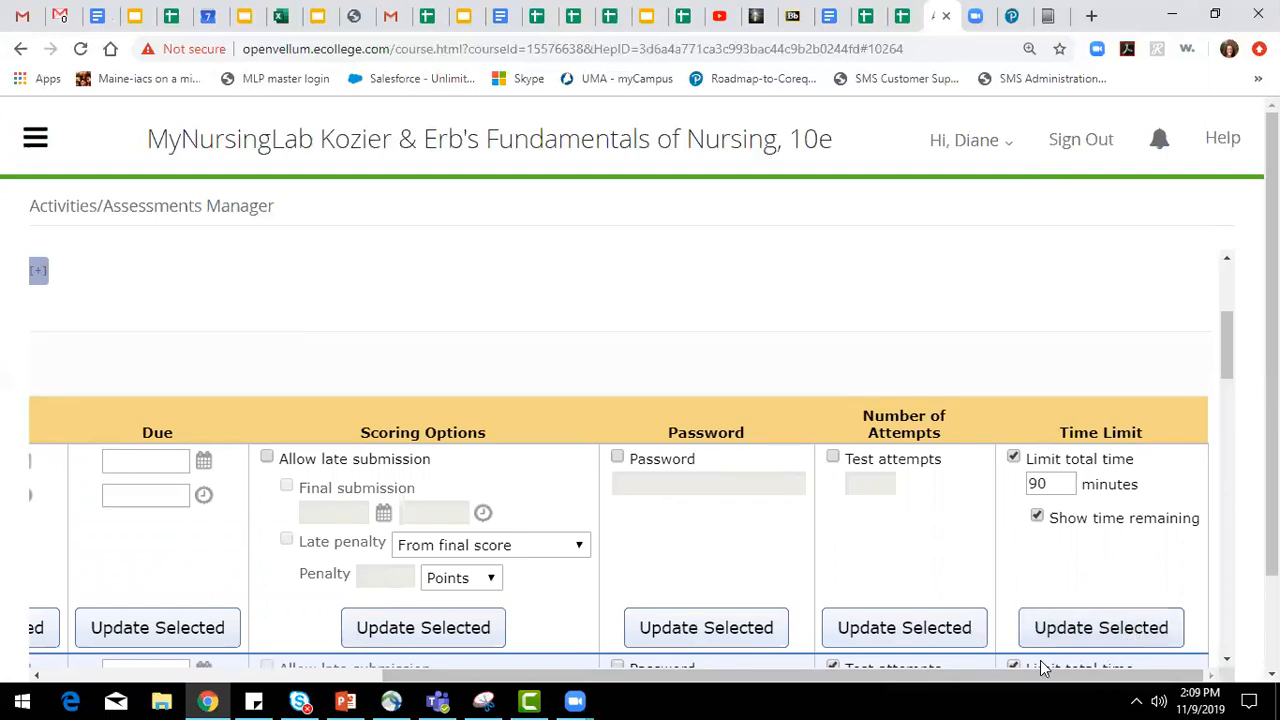
Save the student's individual assignment settings.
{"action": "left_click_drag", "start_coordinate": [915, 675], "coordinate": [540, 675]}
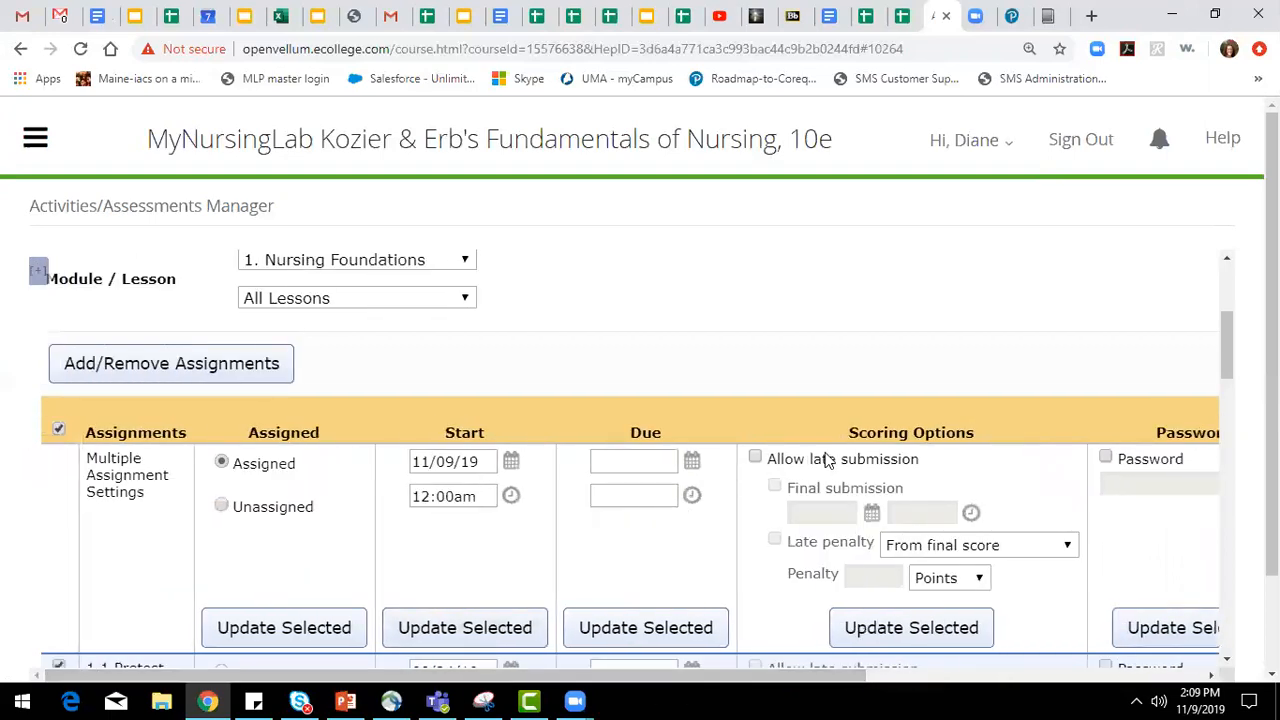
{"action": "scroll", "coordinate": [840, 540], "scroll_direction": "down", "scroll_amount": 15}
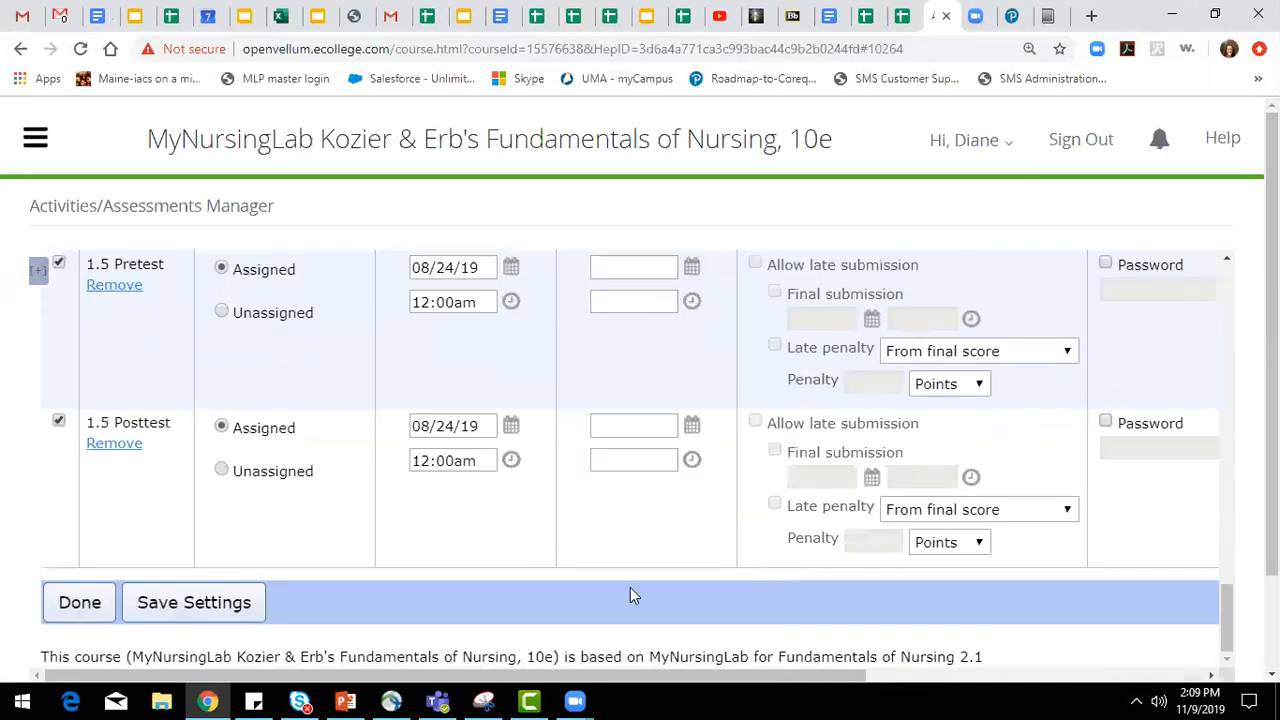
{"action": "left_click", "coordinate": [168, 608]}
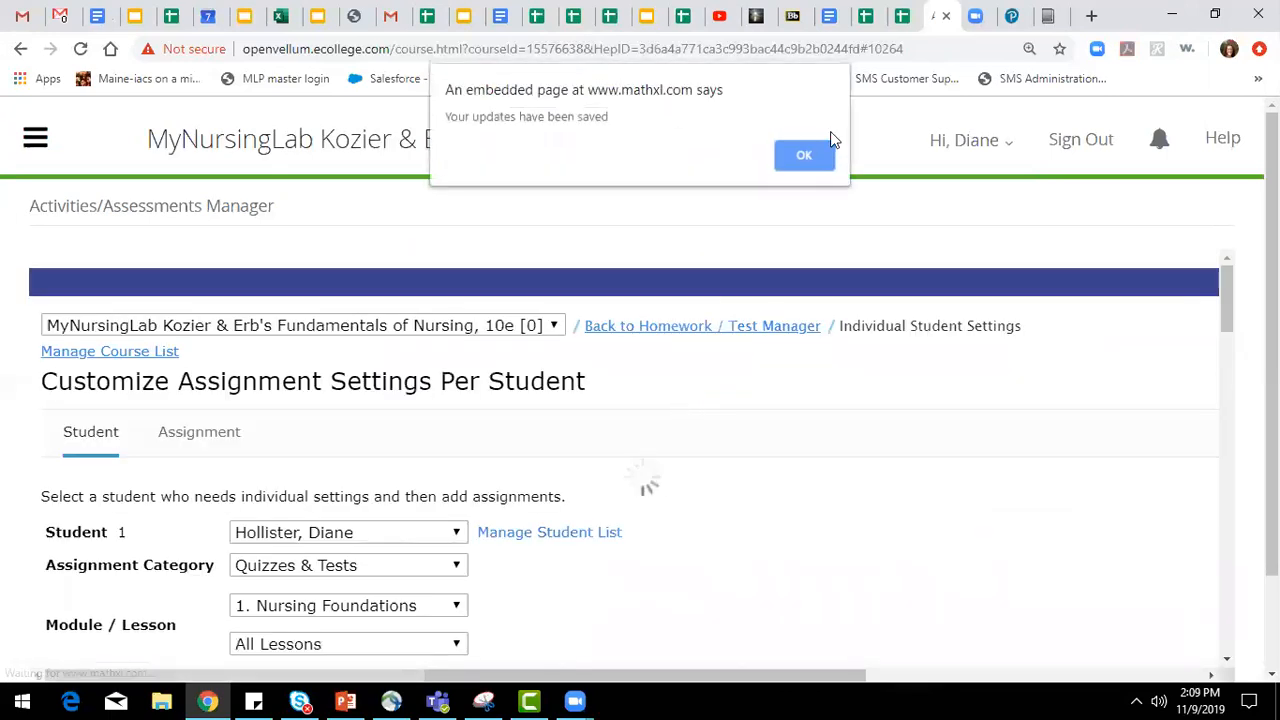
{"action": "left_click", "coordinate": [806, 154]}
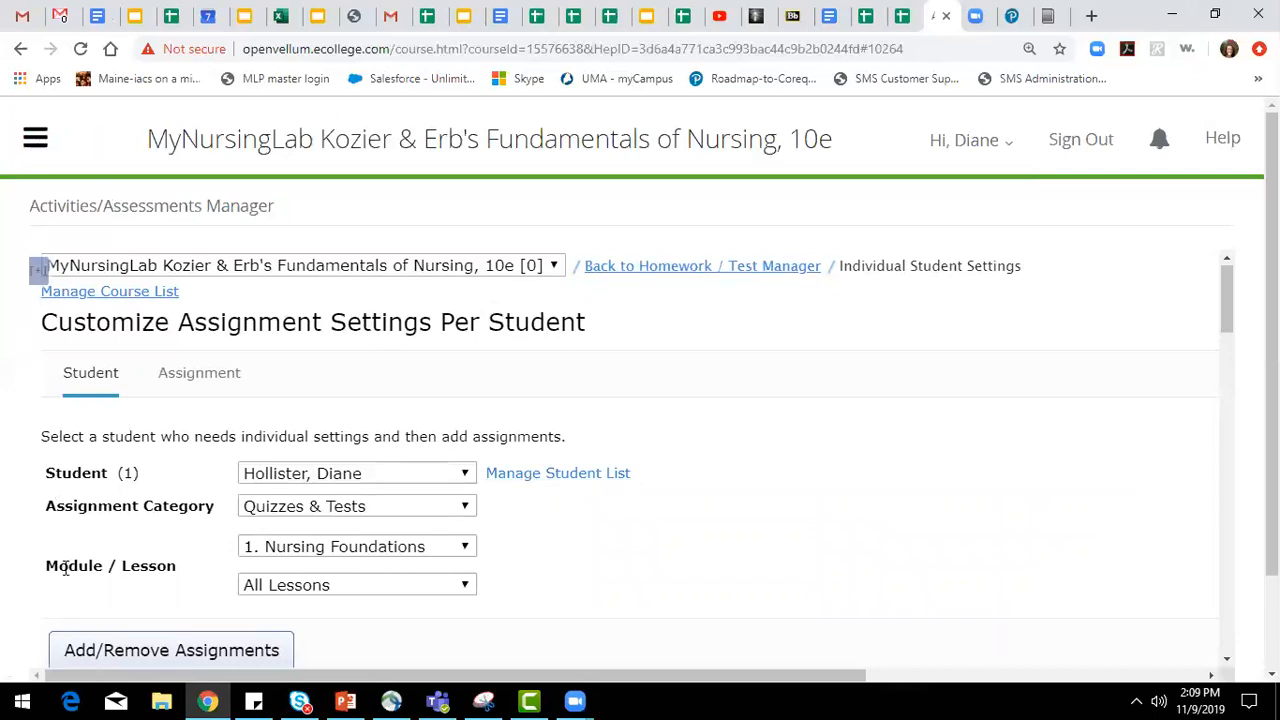
Leave the individual student settings and return to Manage Assignments.
{"action": "left_click", "coordinate": [35, 139]}
{"action": "left_click", "coordinate": [80, 508]}
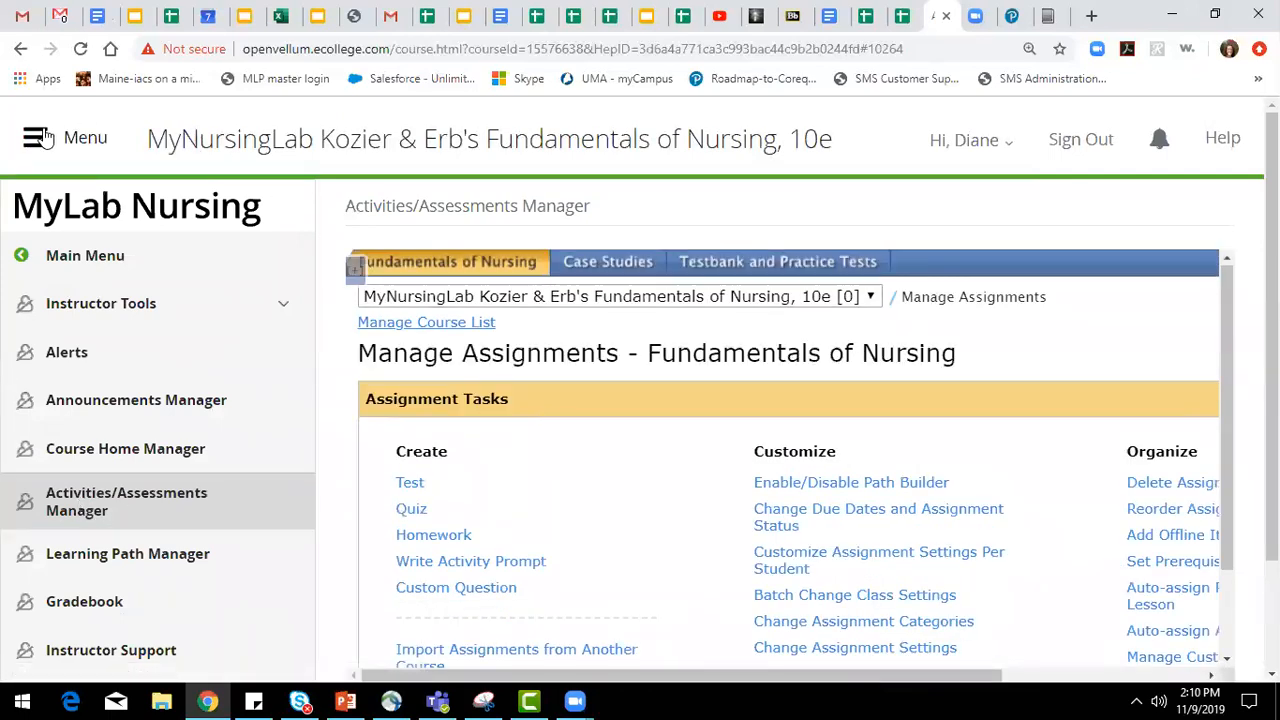
{"action": "left_click", "coordinate": [35, 140]}
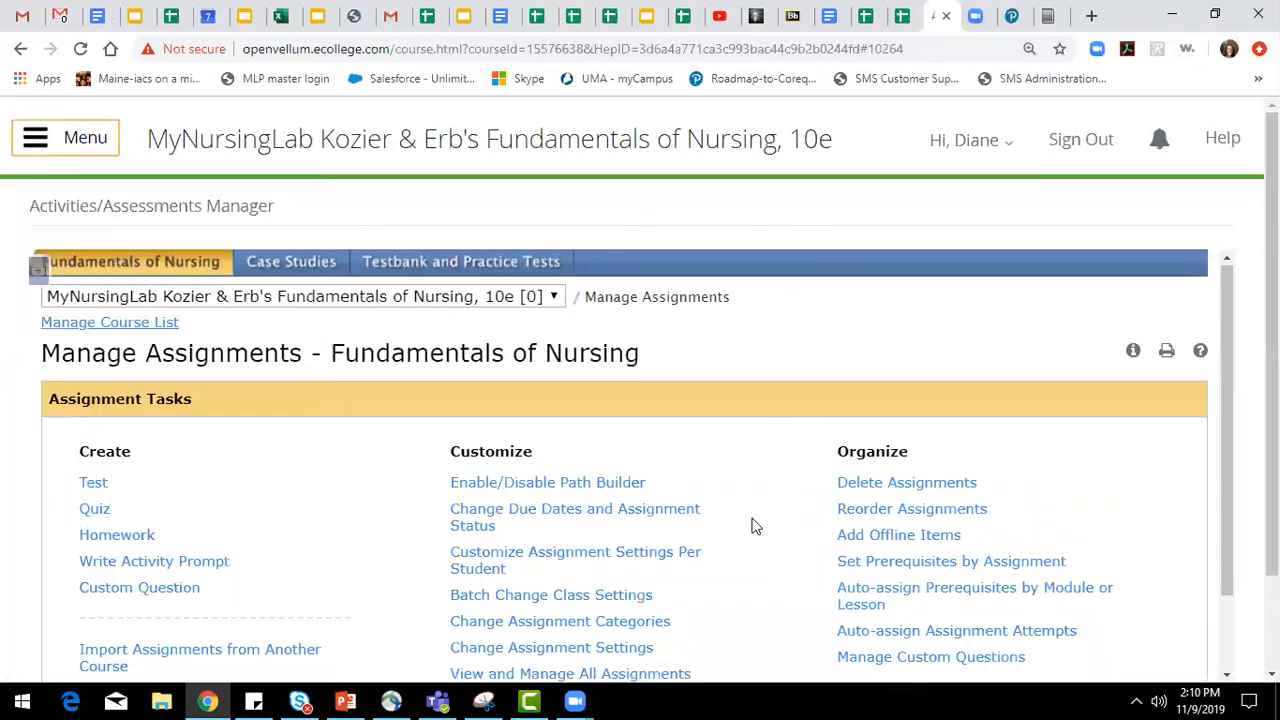
Start a new quiz named demo with the quiz type Lesson Posttest.
{"action": "scroll", "coordinate": [737, 494], "scroll_direction": "down", "scroll_amount": 1}
{"action": "scroll", "coordinate": [735, 494], "scroll_direction": "down", "scroll_amount": 2}
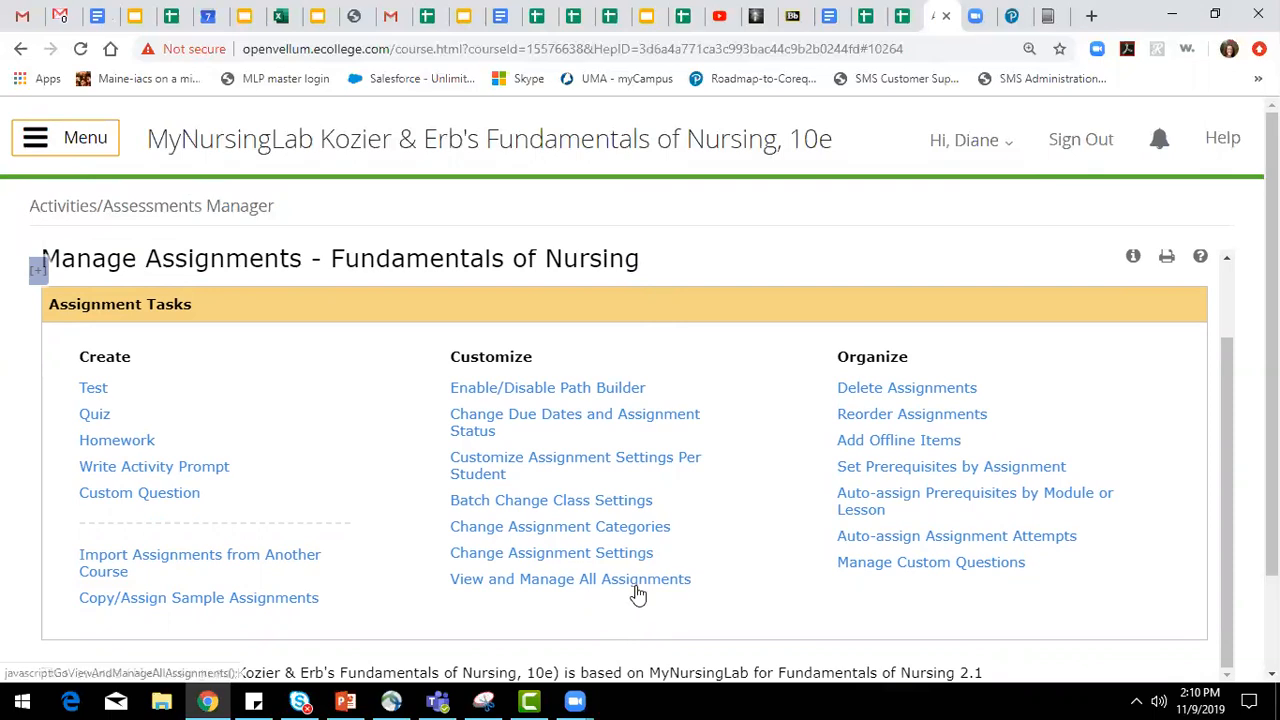
{"action": "left_click", "coordinate": [97, 418]}
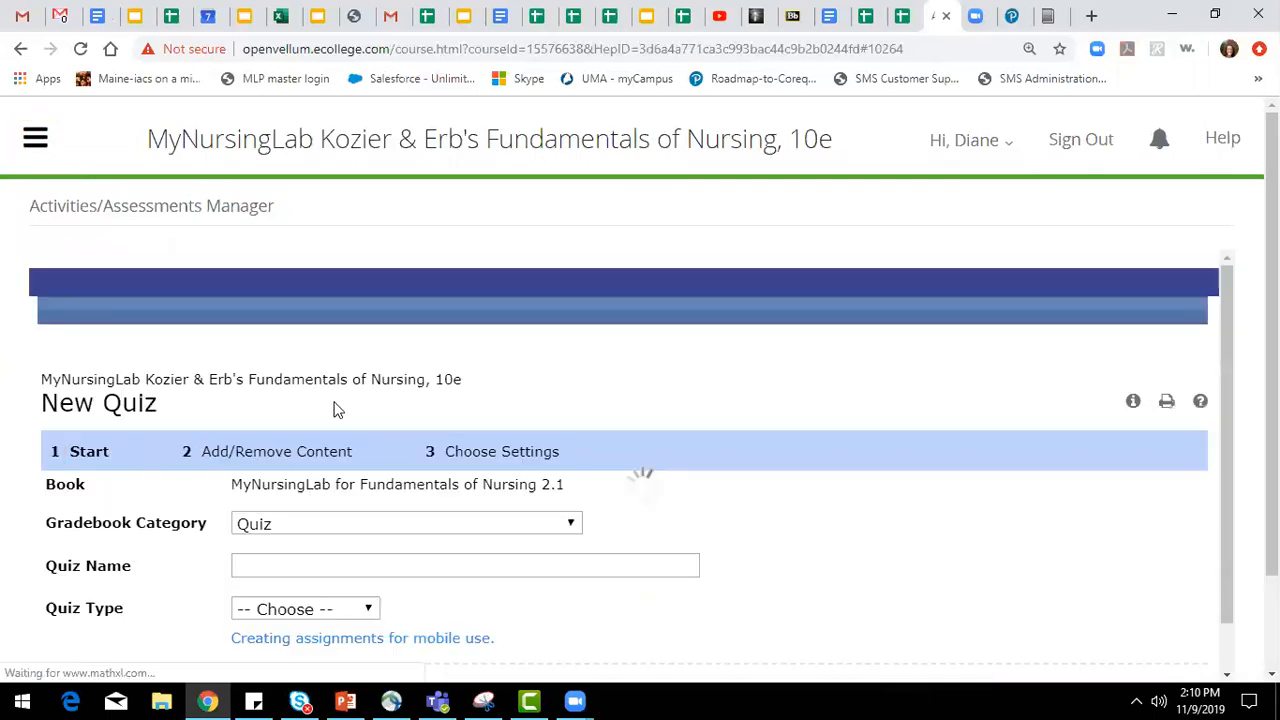
{"action": "left_click", "coordinate": [378, 512]}
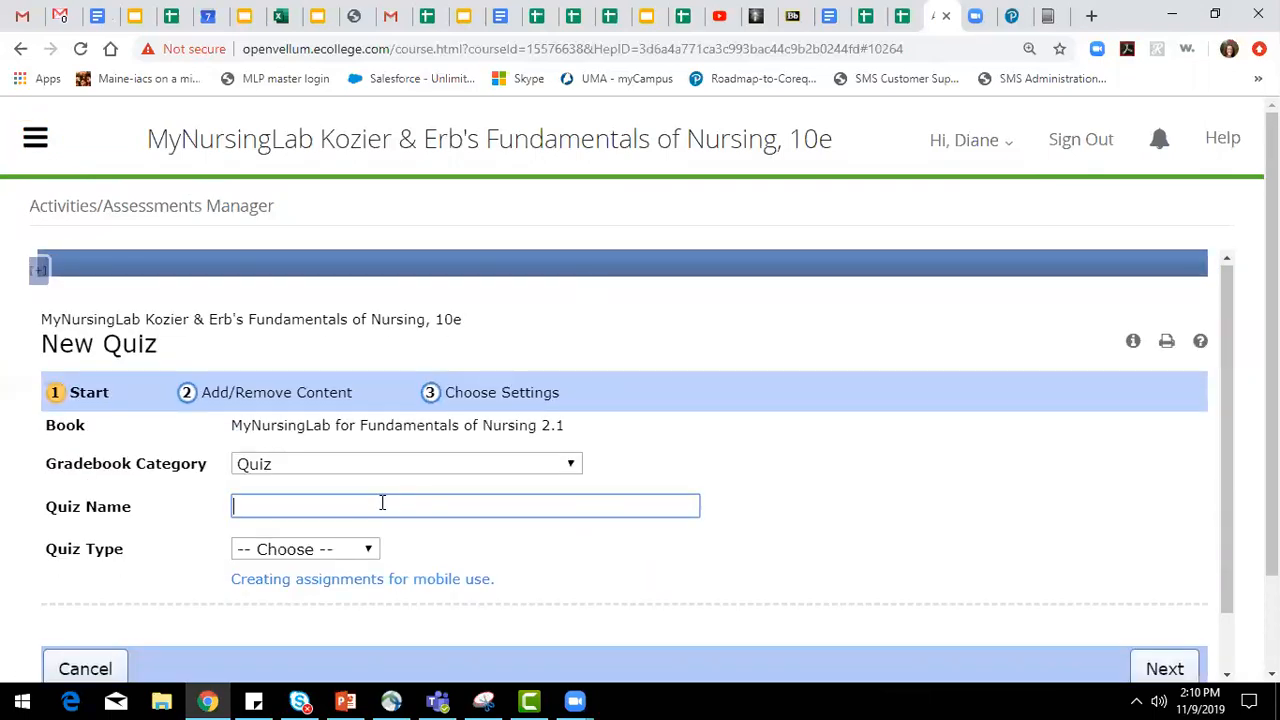
{"action": "type", "text": "demo"}
{"action": "left_click", "coordinate": [337, 550]}
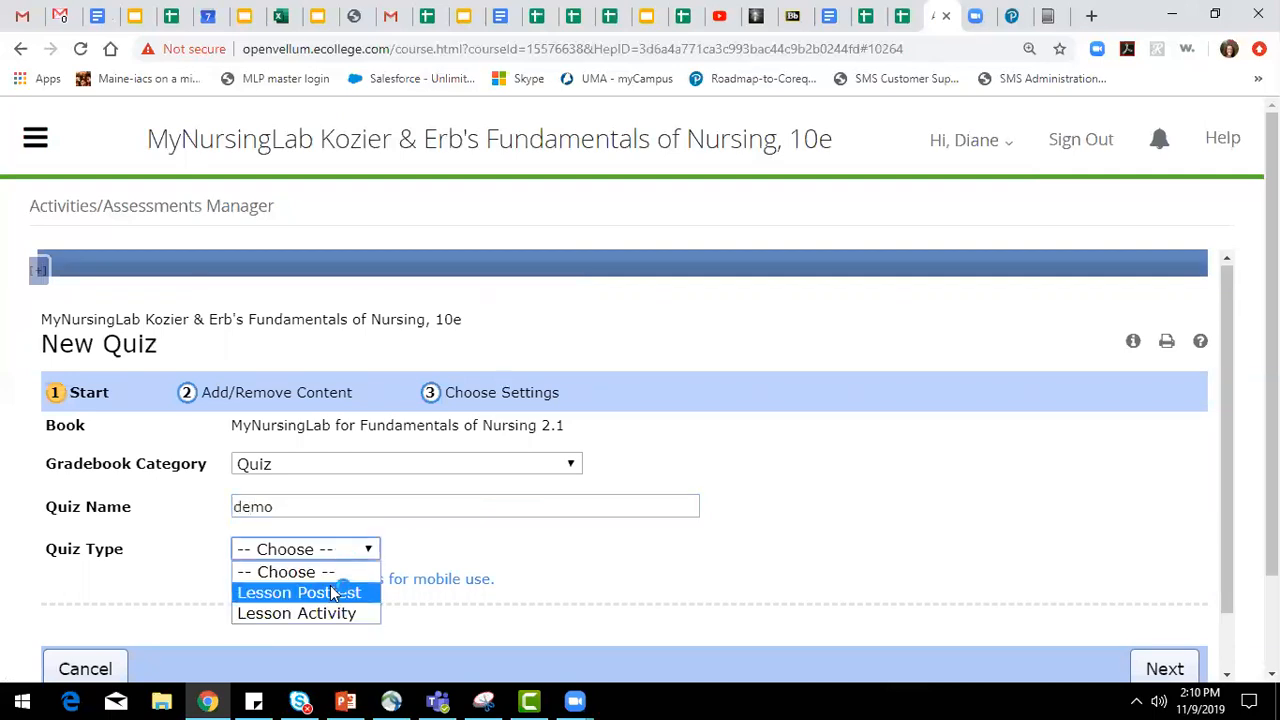
{"action": "left_click", "coordinate": [333, 593]}
Add questions 1.1.1pre1 and 1.1.2pre1 to the quiz as one pooled question.
{"action": "left_click", "coordinate": [334, 394]}
{"action": "scroll", "coordinate": [380, 448], "scroll_direction": "down", "scroll_amount": 3}
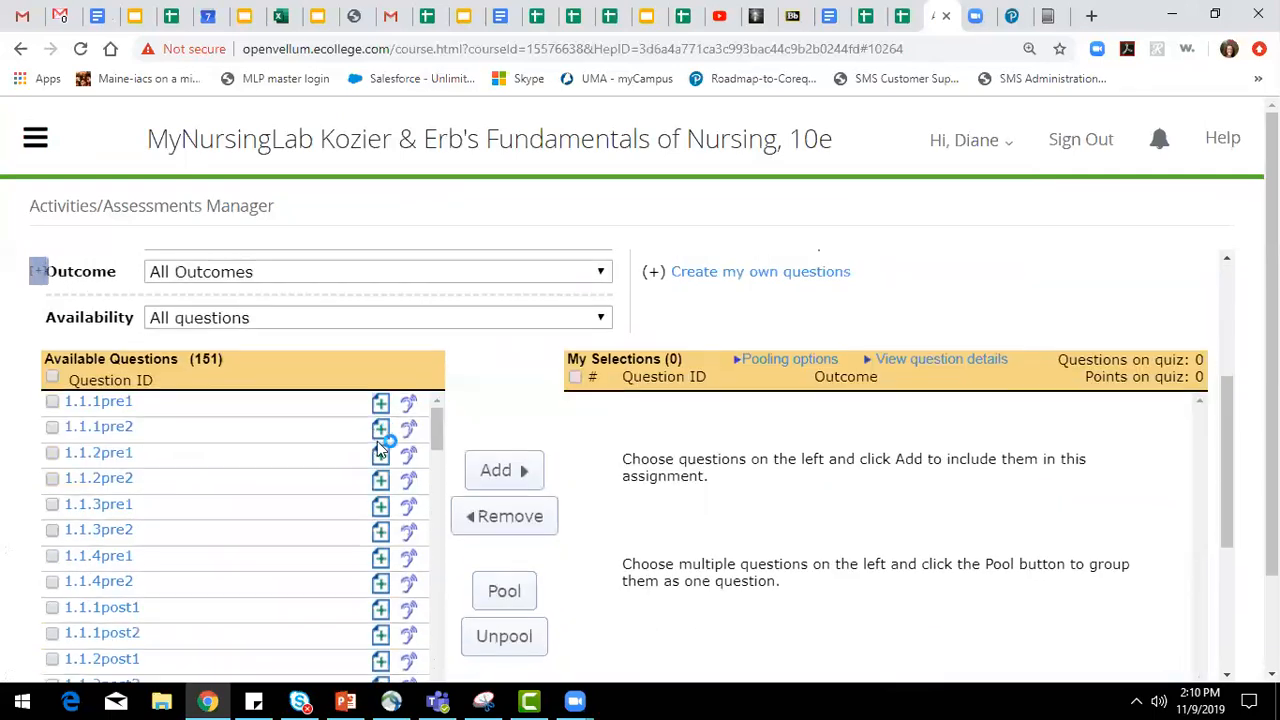
{"action": "left_click", "coordinate": [52, 401]}
{"action": "left_click", "coordinate": [50, 454]}
{"action": "left_click", "coordinate": [498, 600]}
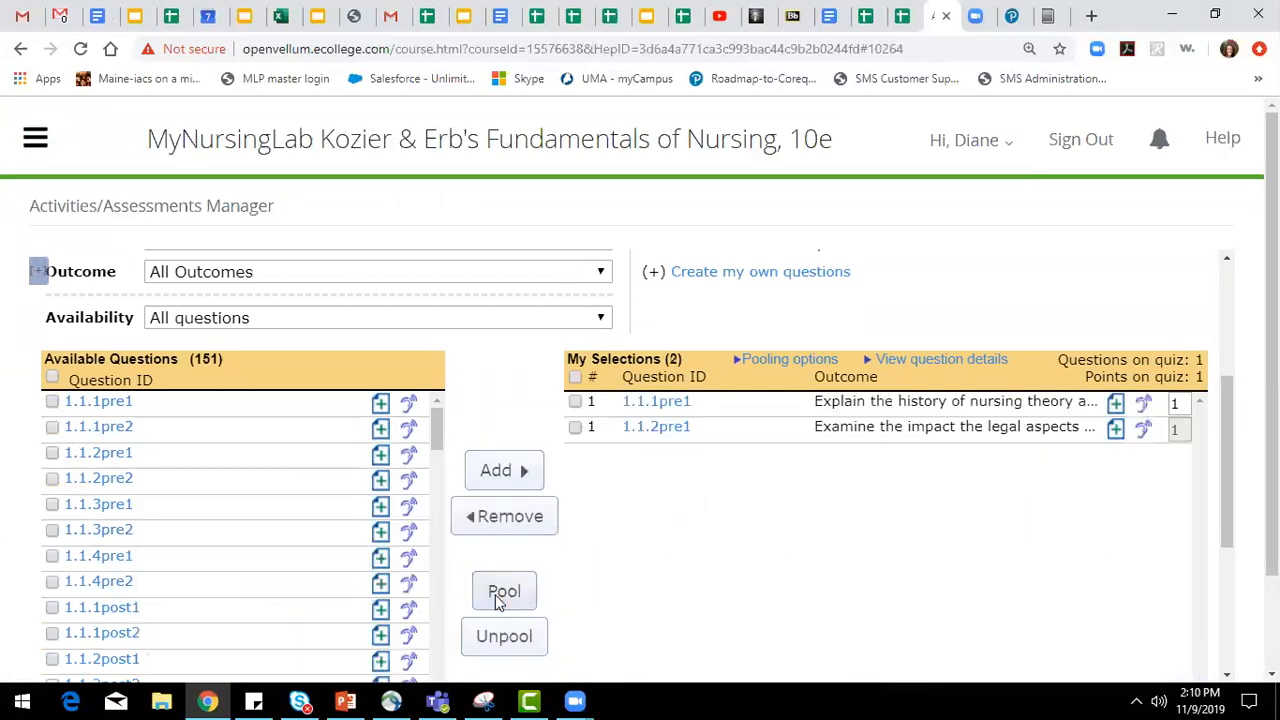
Preview the two pooled questions and review the quiz's question source and selection options.
{"action": "scroll", "coordinate": [937, 560], "scroll_direction": "up", "scroll_amount": 2}
{"action": "mouse_move", "coordinate": [678, 597]}
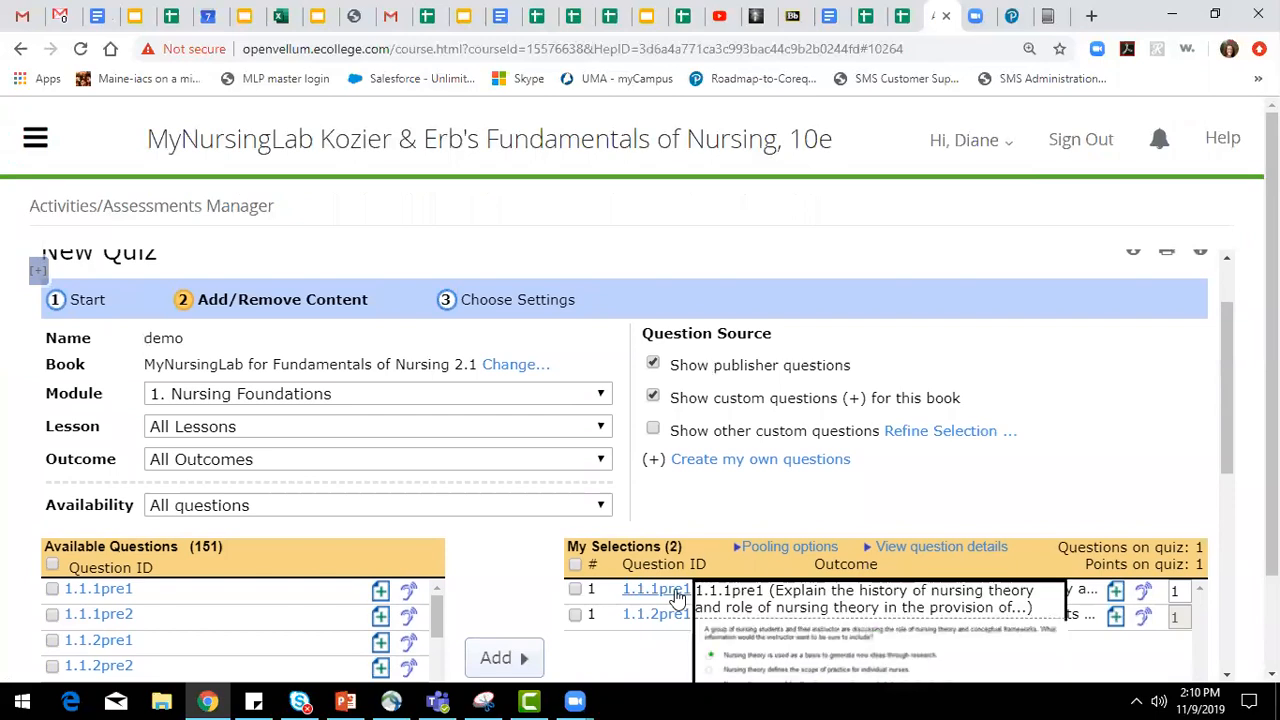
{"action": "mouse_move", "coordinate": [652, 619]}
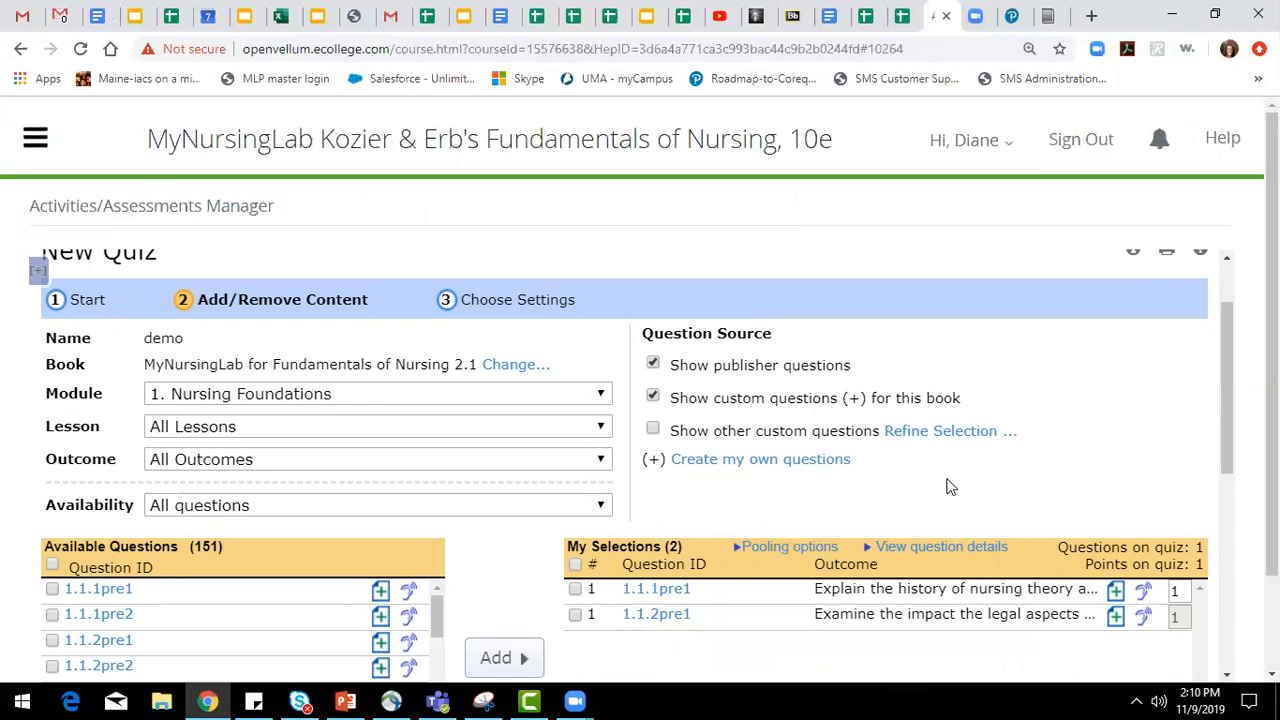
{"action": "scroll", "coordinate": [950, 487], "scroll_direction": "down", "scroll_amount": 2}
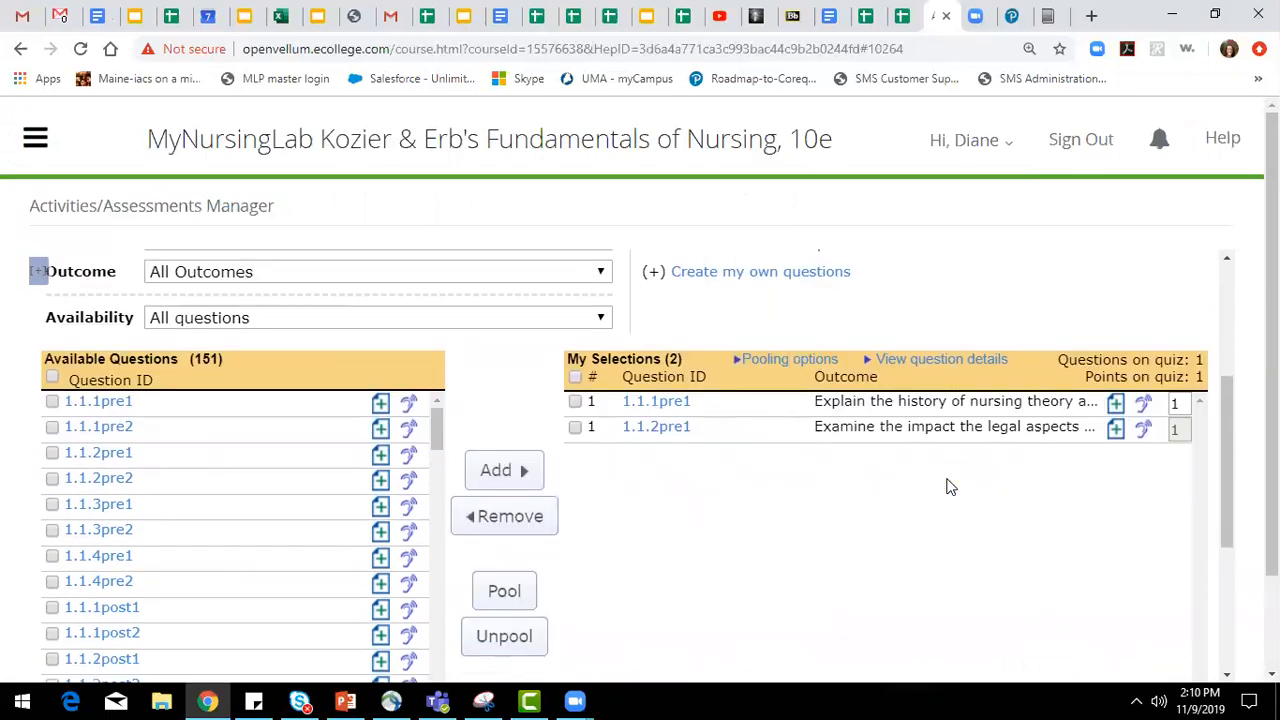
{"action": "scroll", "coordinate": [950, 487], "scroll_direction": "up", "scroll_amount": 3}
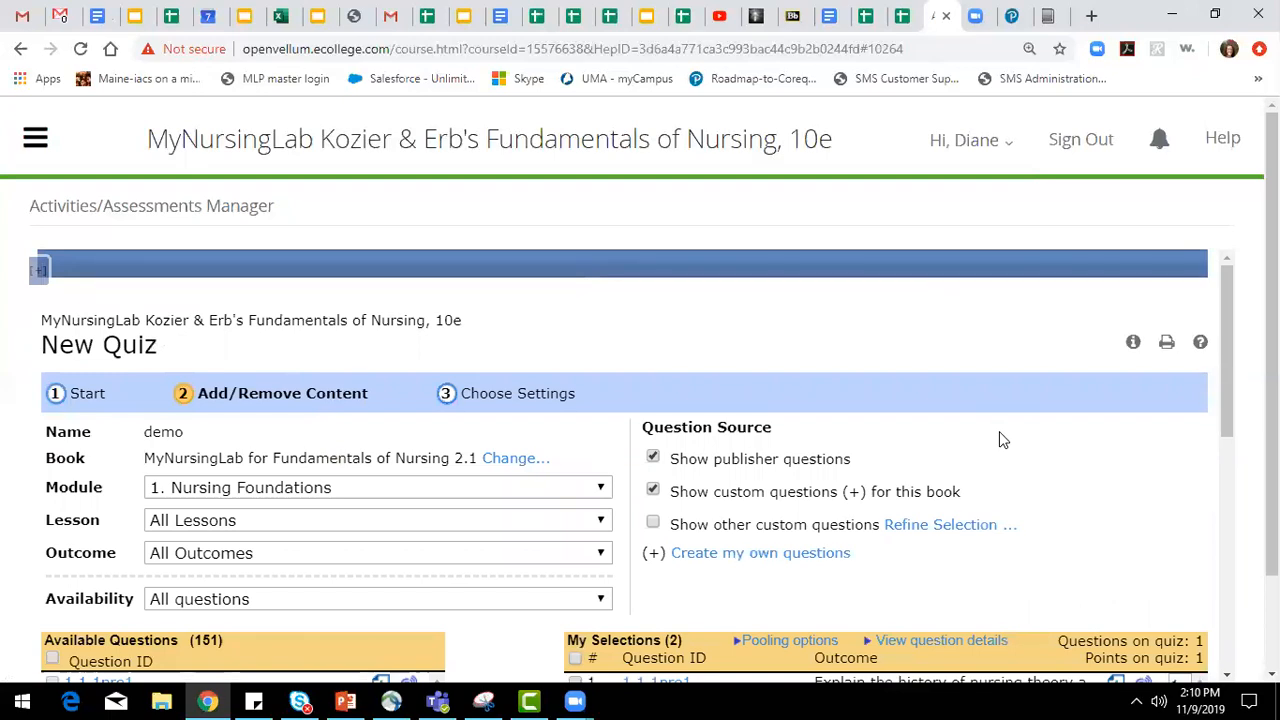
{"action": "scroll", "coordinate": [1000, 433], "scroll_direction": "down", "scroll_amount": 2}
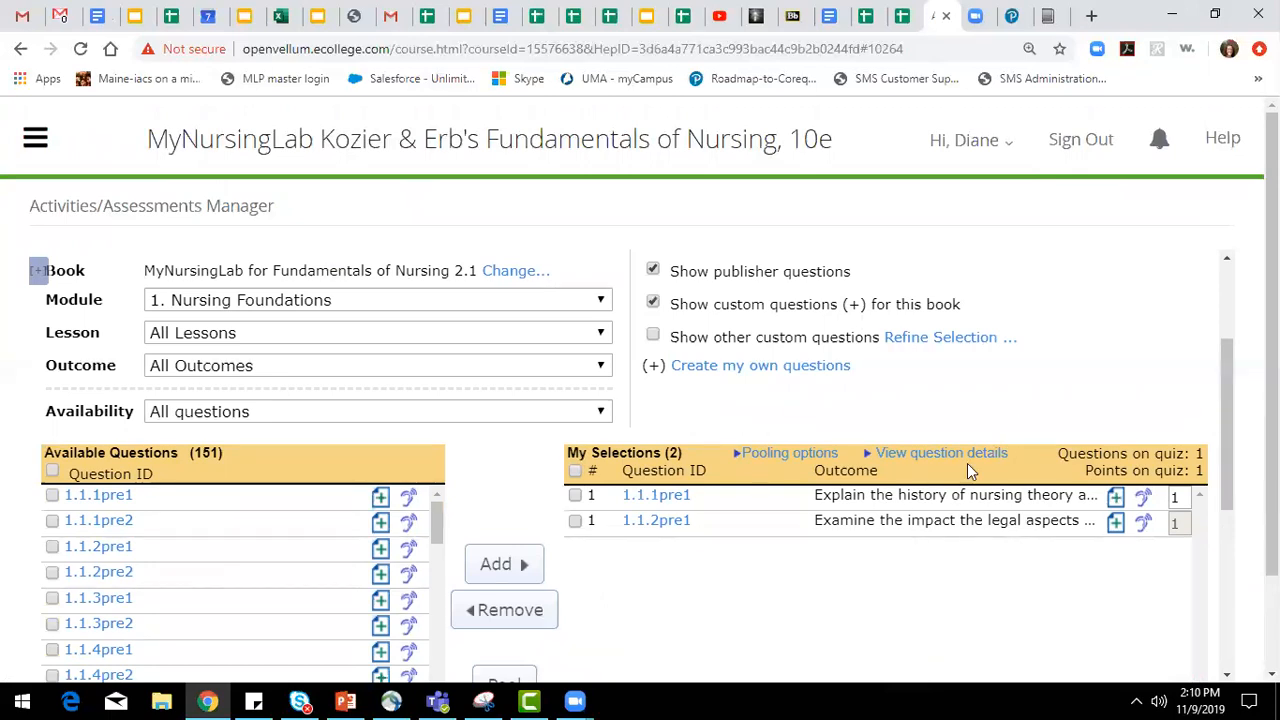
{"action": "scroll", "coordinate": [657, 359], "scroll_direction": "up", "scroll_amount": 2}
Review the quiz's availability, scoring, access, presentation, review and mastery score settings.
{"action": "left_click", "coordinate": [543, 403]}
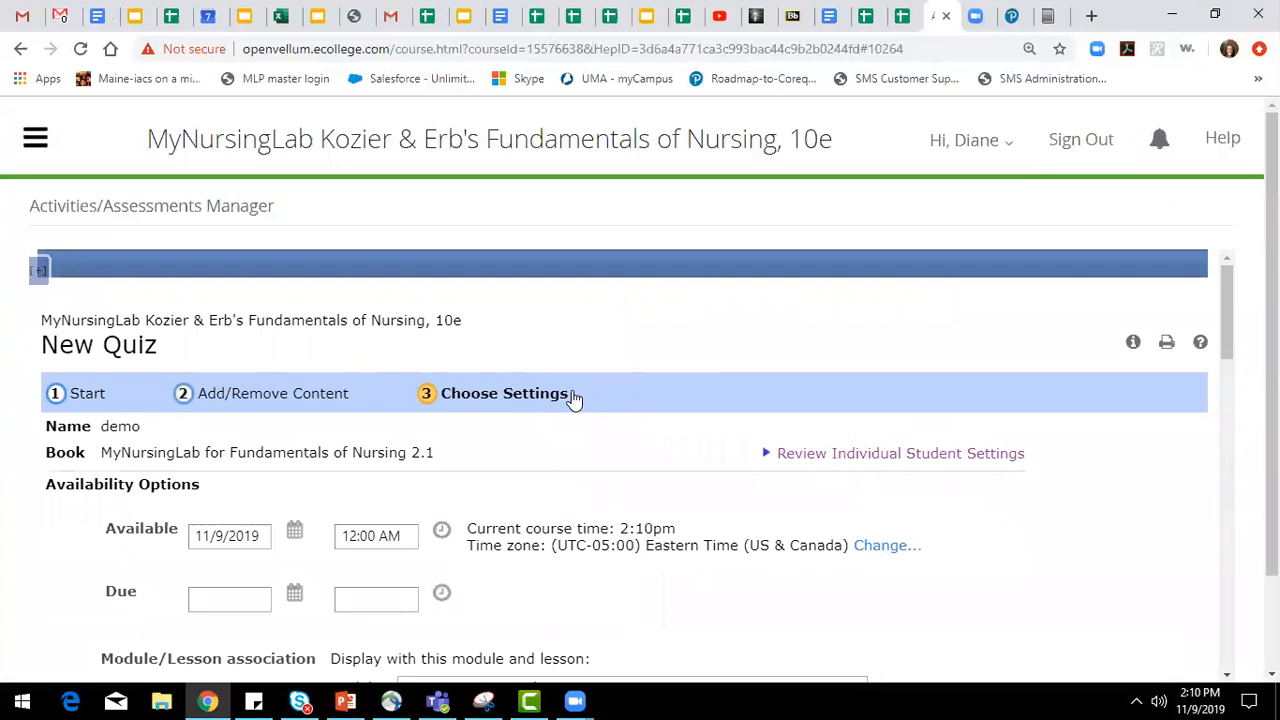
{"action": "scroll", "coordinate": [571, 397], "scroll_direction": "down", "scroll_amount": 2}
{"action": "scroll", "coordinate": [613, 413], "scroll_direction": "down", "scroll_amount": 3}
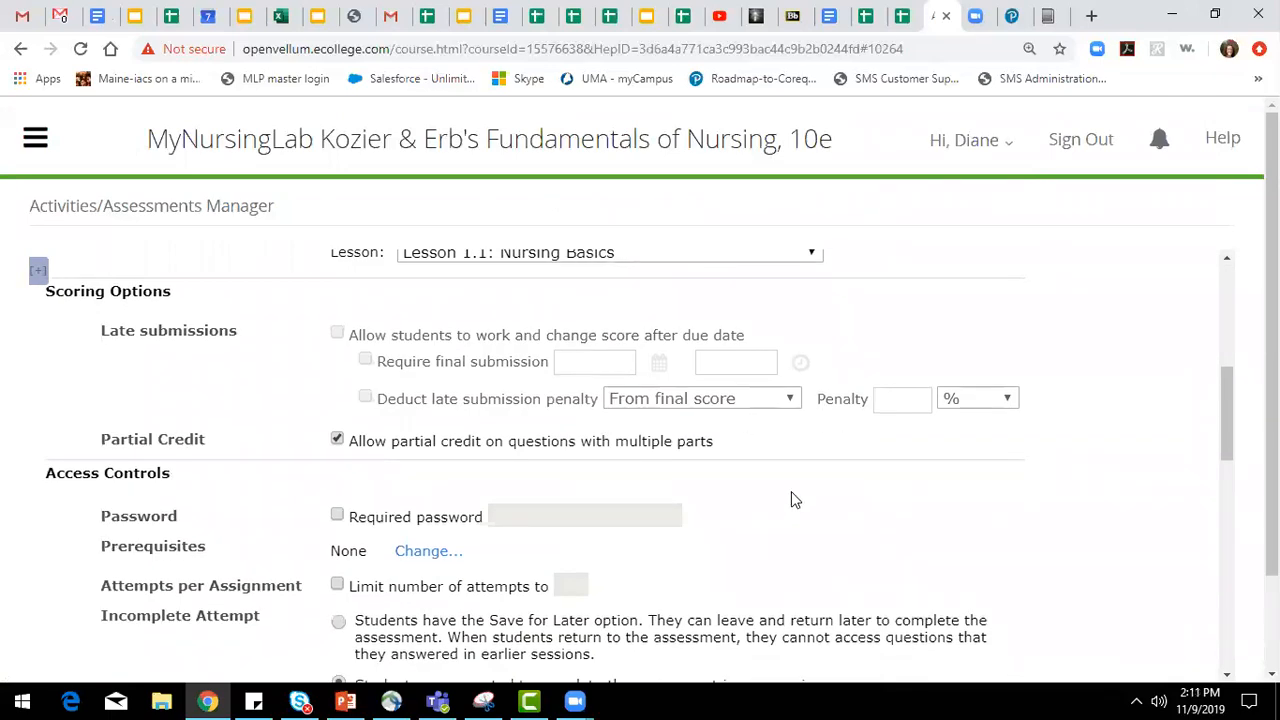
{"action": "scroll", "coordinate": [791, 491], "scroll_direction": "down", "scroll_amount": 7}
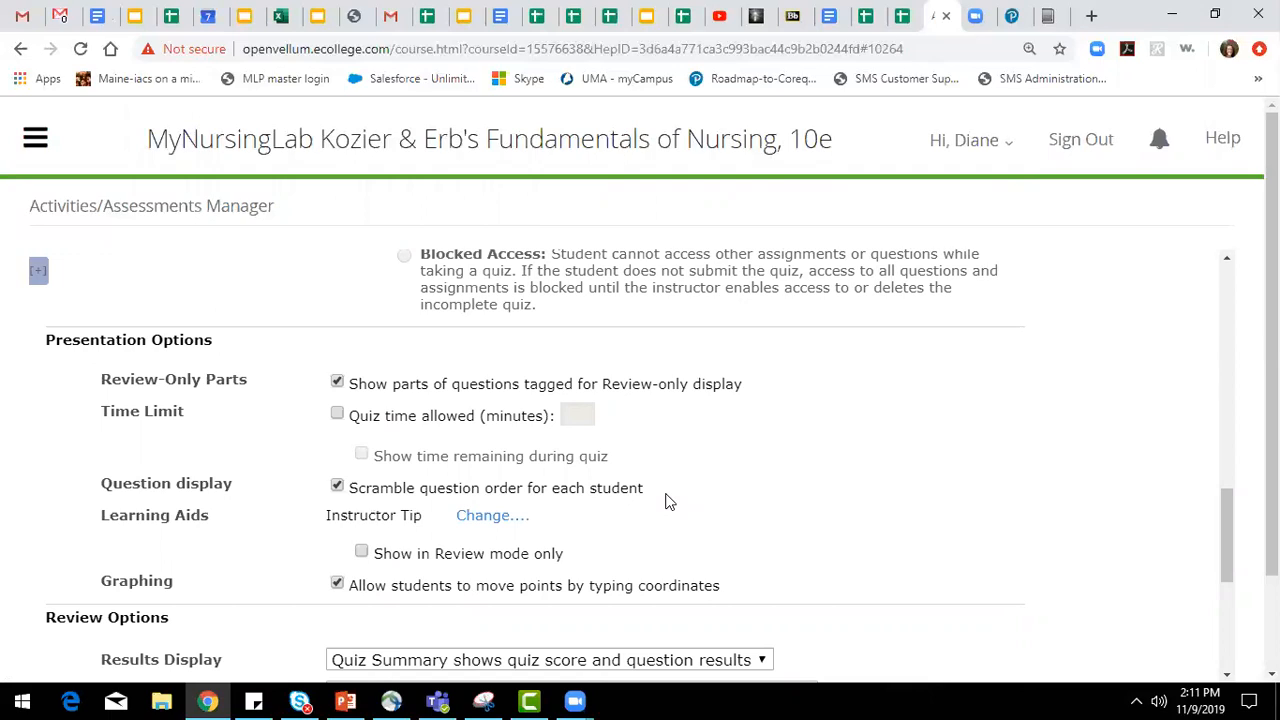
{"action": "scroll", "coordinate": [691, 500], "scroll_direction": "down", "scroll_amount": 2}
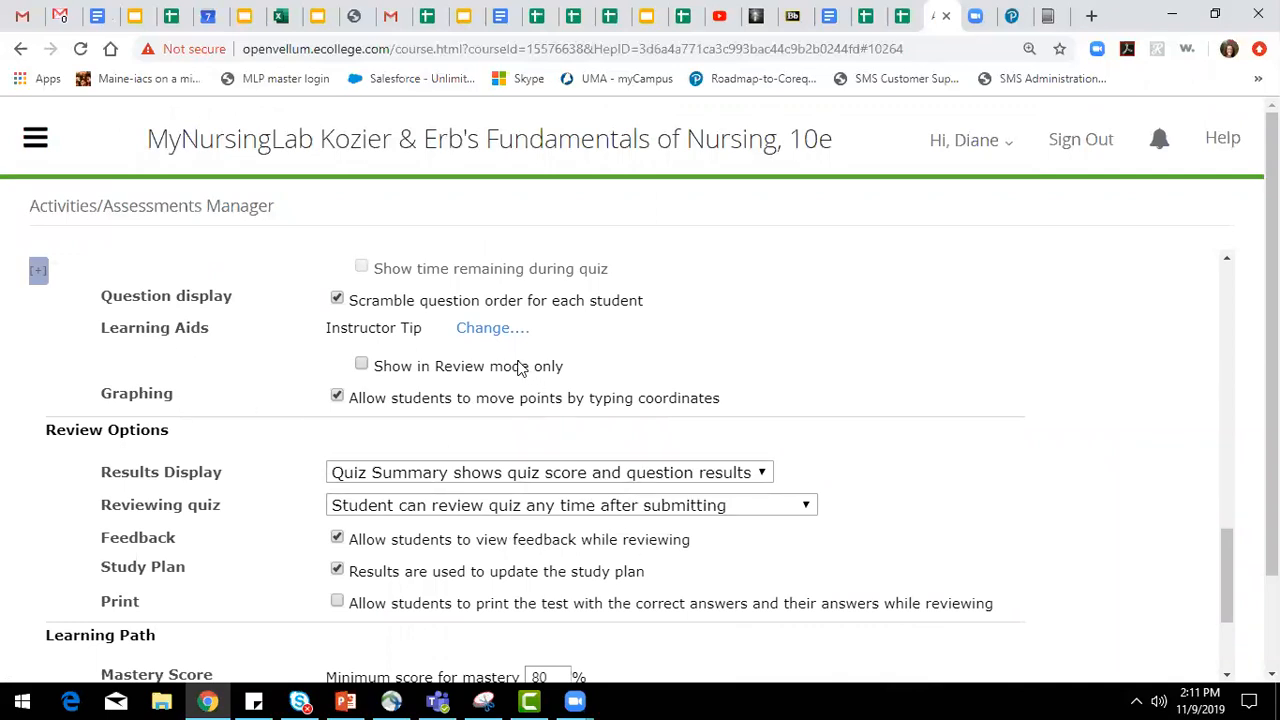
{"action": "left_click_drag", "start_coordinate": [1226, 555], "coordinate": [1196, 604]}
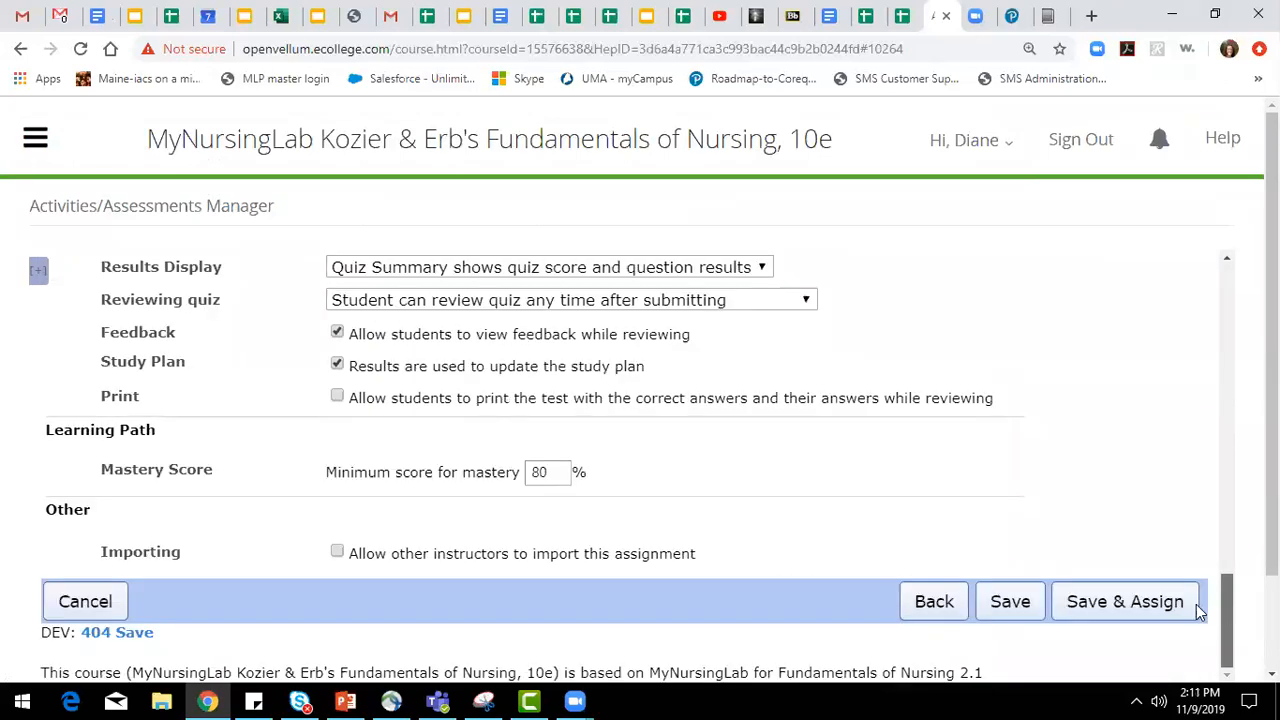
Go back through the quiz creation stages and return to Manage Assignments without saving the demo quiz.
{"action": "left_click", "coordinate": [913, 606]}
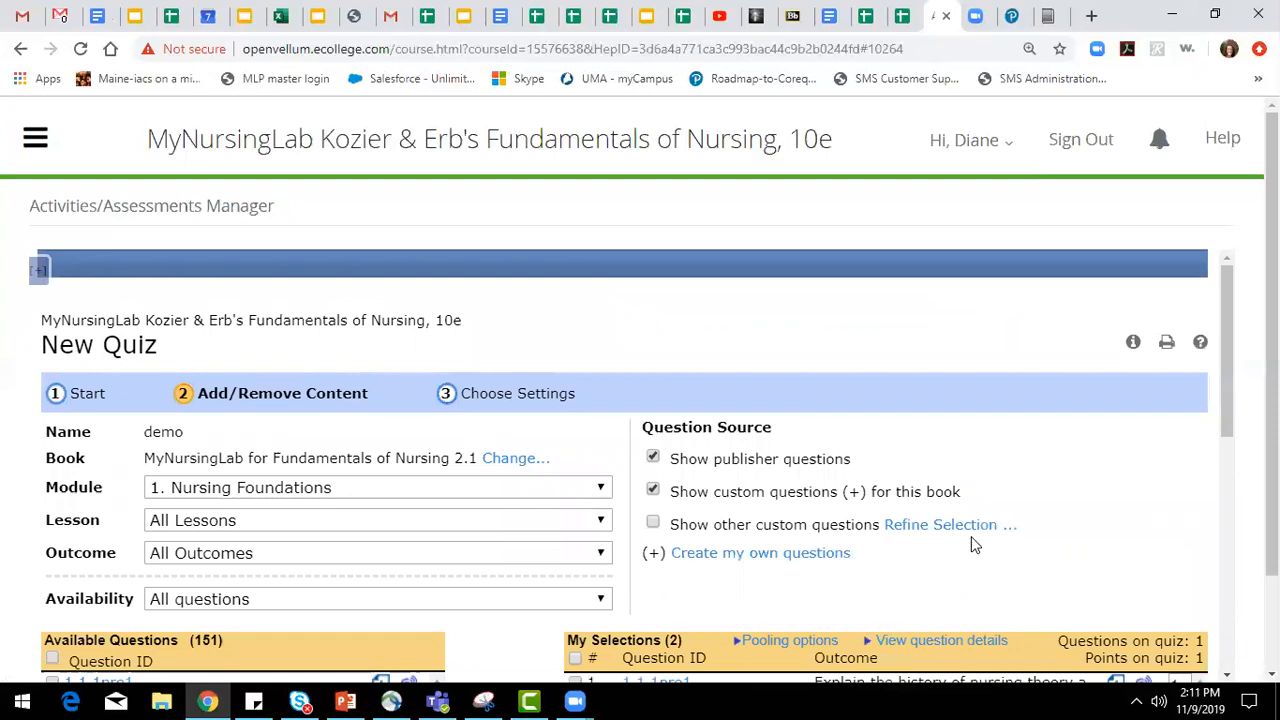
{"action": "scroll", "coordinate": [971, 543], "scroll_direction": "down", "scroll_amount": 3}
{"action": "scroll", "coordinate": [737, 543], "scroll_direction": "down", "scroll_amount": 2}
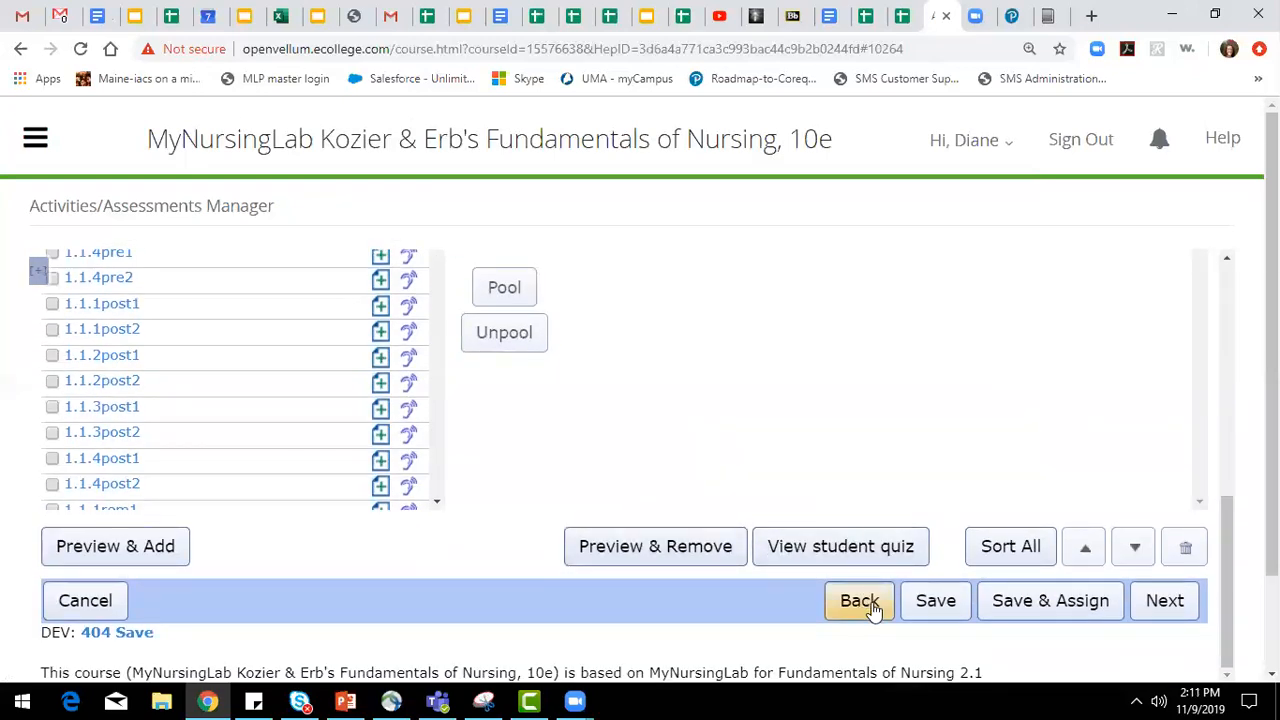
{"action": "left_click", "coordinate": [860, 601]}
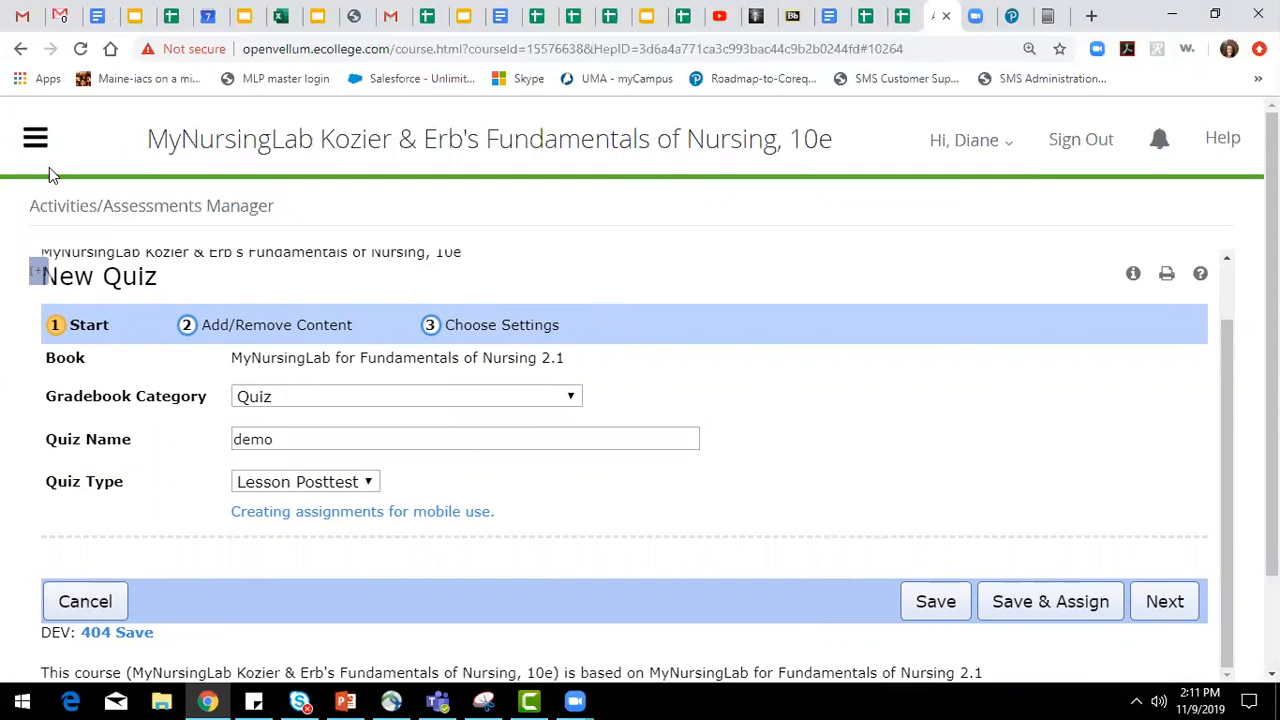
{"action": "left_click", "coordinate": [37, 143]}
{"action": "left_click", "coordinate": [123, 506]}
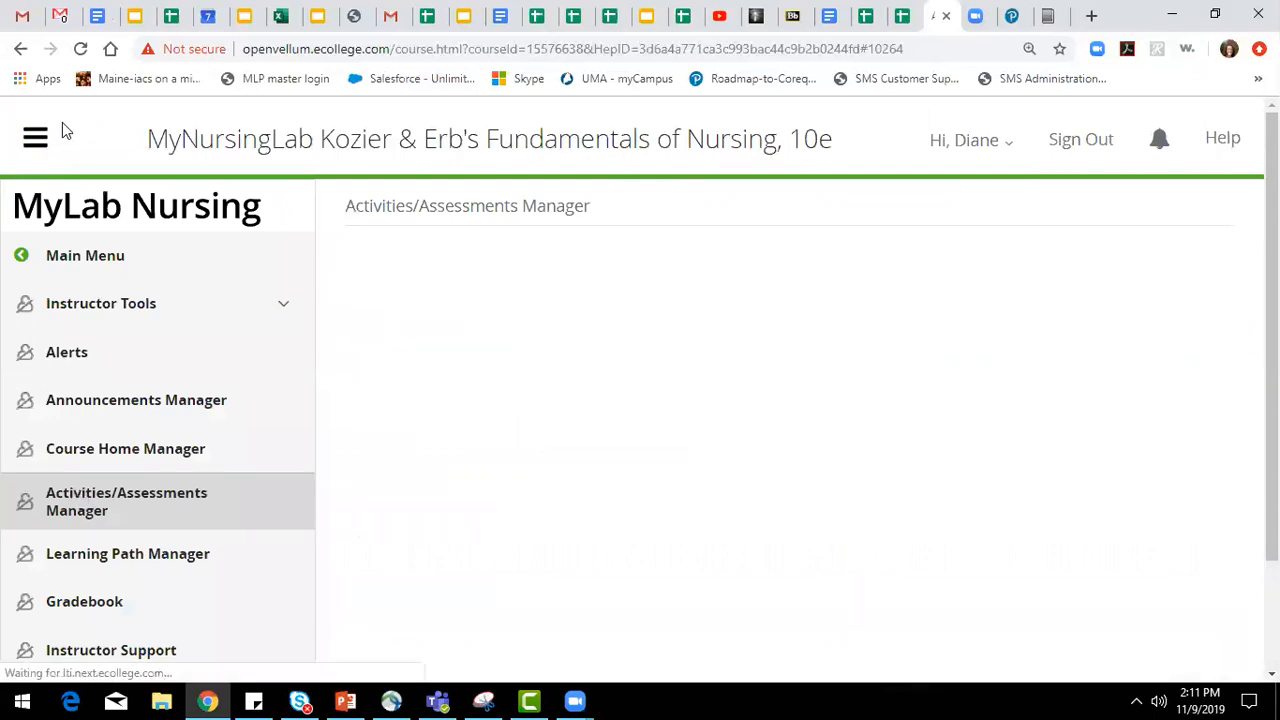
{"action": "left_click", "coordinate": [36, 143]}
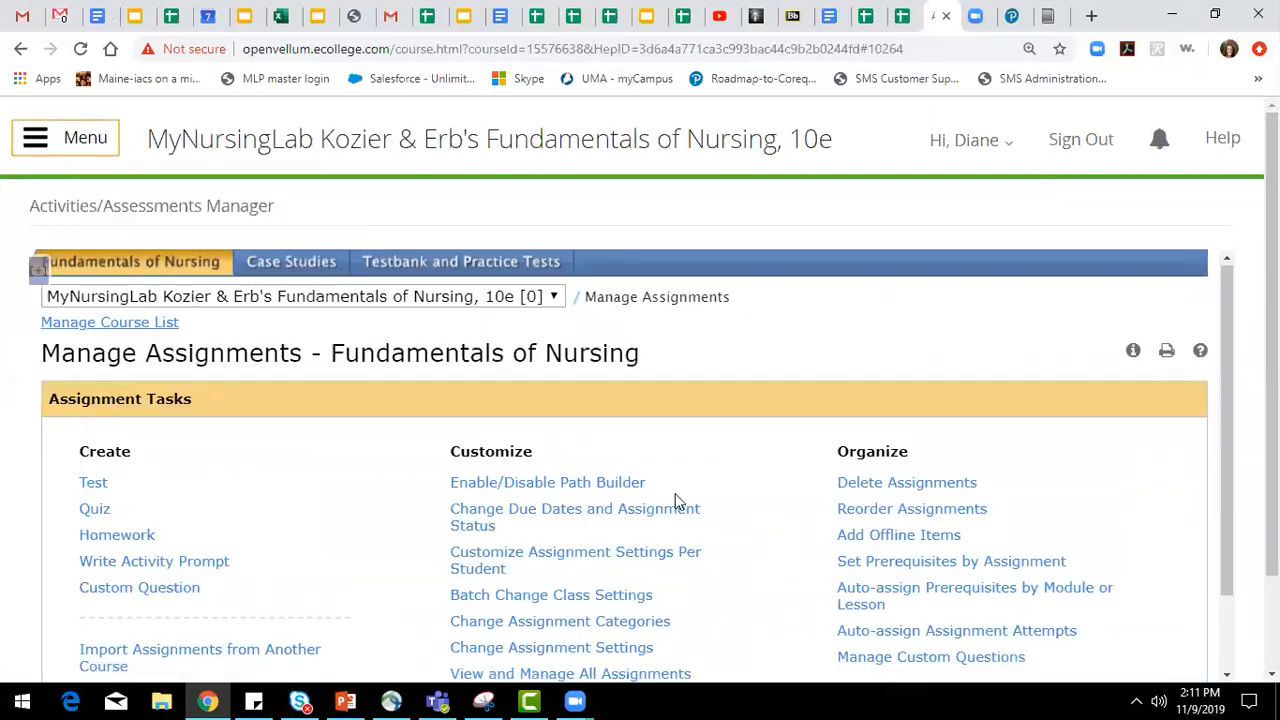
Open the prerequisites by assignment and examine the prerequisite items and their optional minimum scores.
{"action": "scroll", "coordinate": [675, 500], "scroll_direction": "down", "scroll_amount": 1}
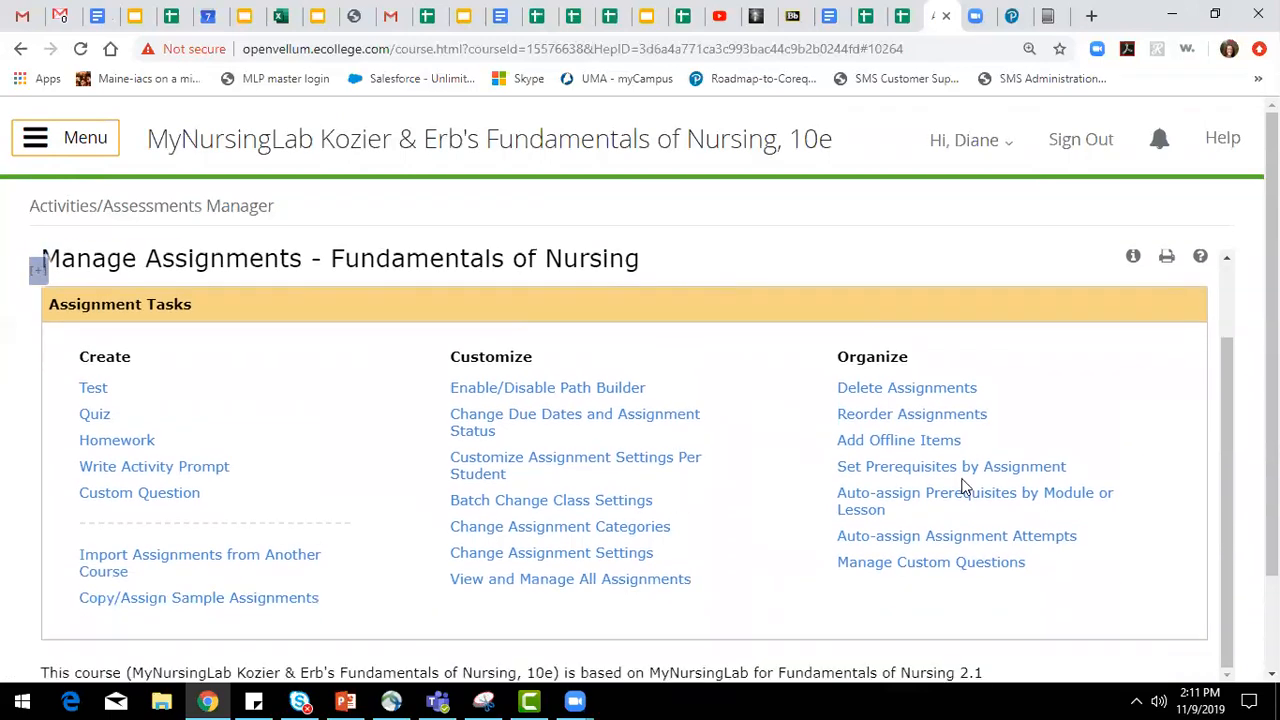
{"action": "left_click", "coordinate": [928, 480]}
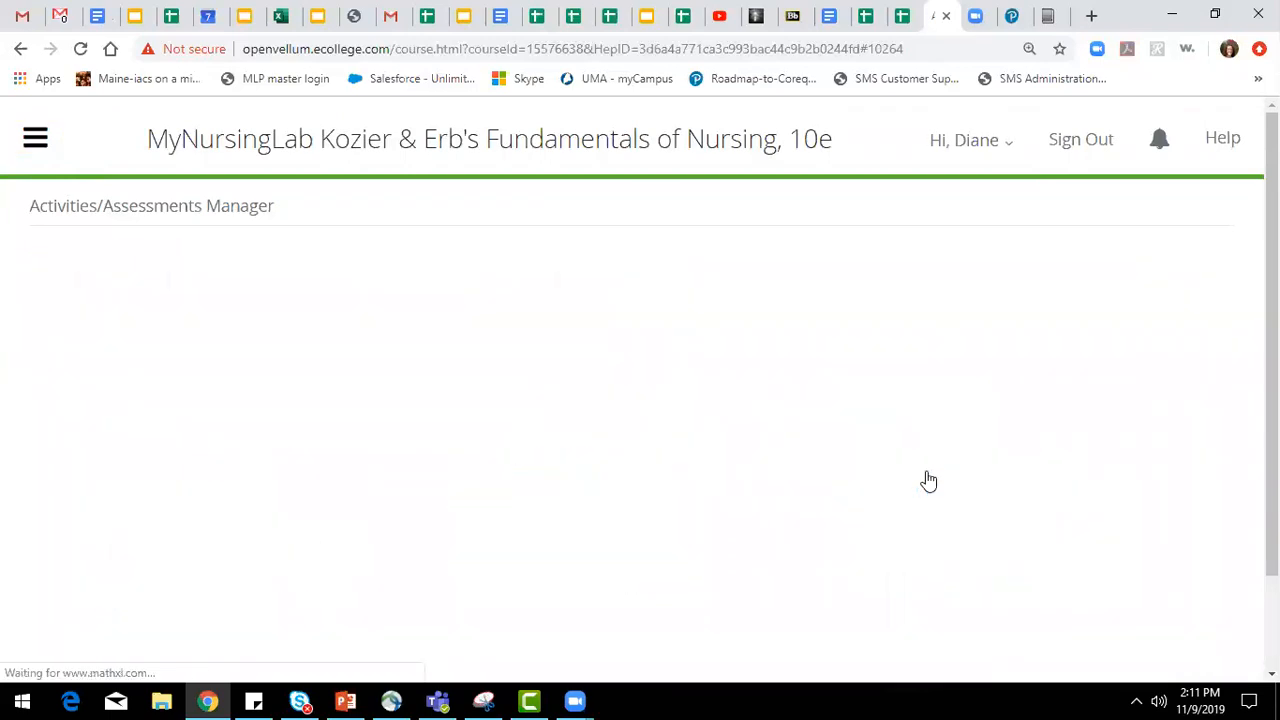
{"action": "scroll", "coordinate": [806, 447], "scroll_direction": "down", "scroll_amount": 4}
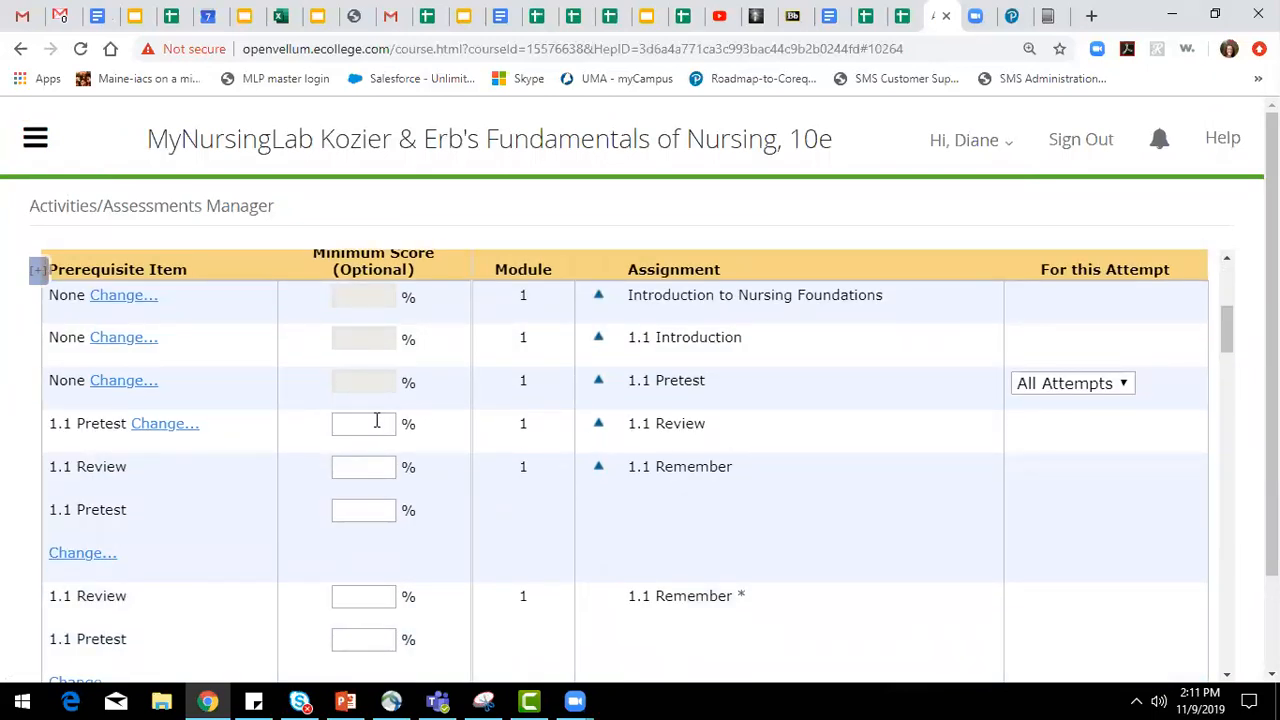
Look through the prerequisite items listed for the Nursing Foundations assignments.
{"action": "scroll", "coordinate": [376, 420], "scroll_direction": "down", "scroll_amount": 8}
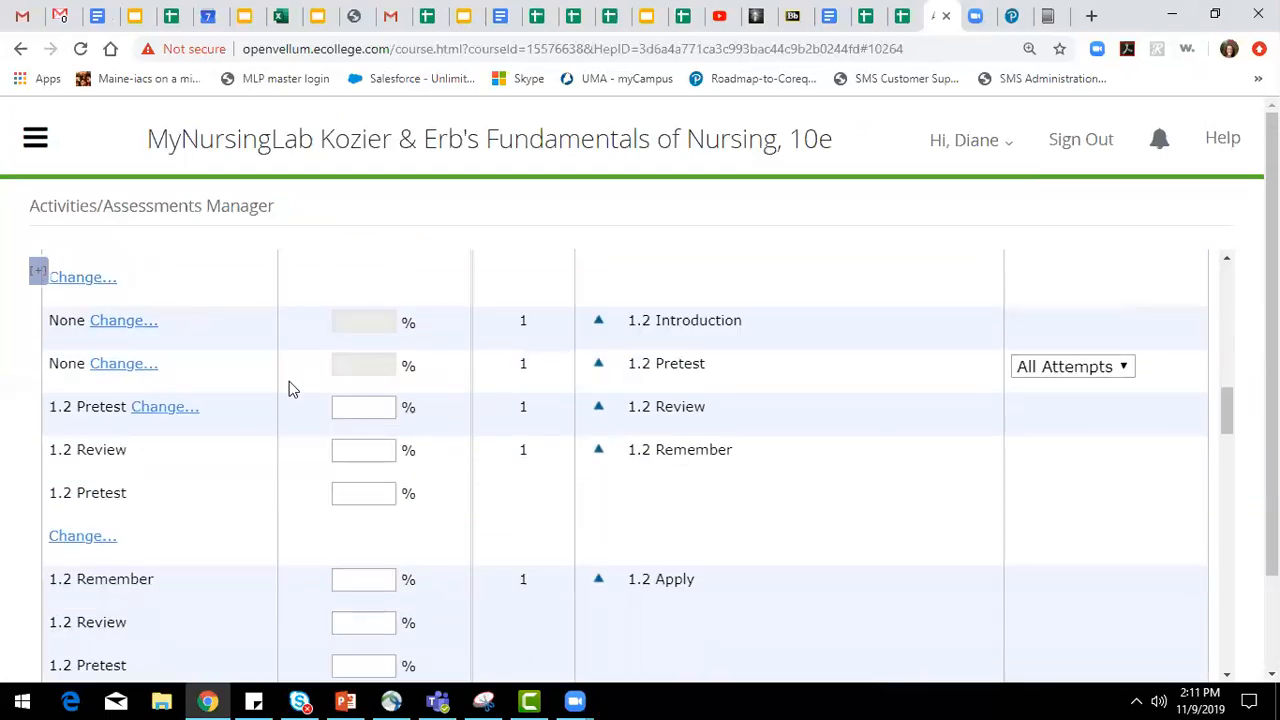
{"action": "scroll", "coordinate": [360, 465], "scroll_direction": "up", "scroll_amount": 10}
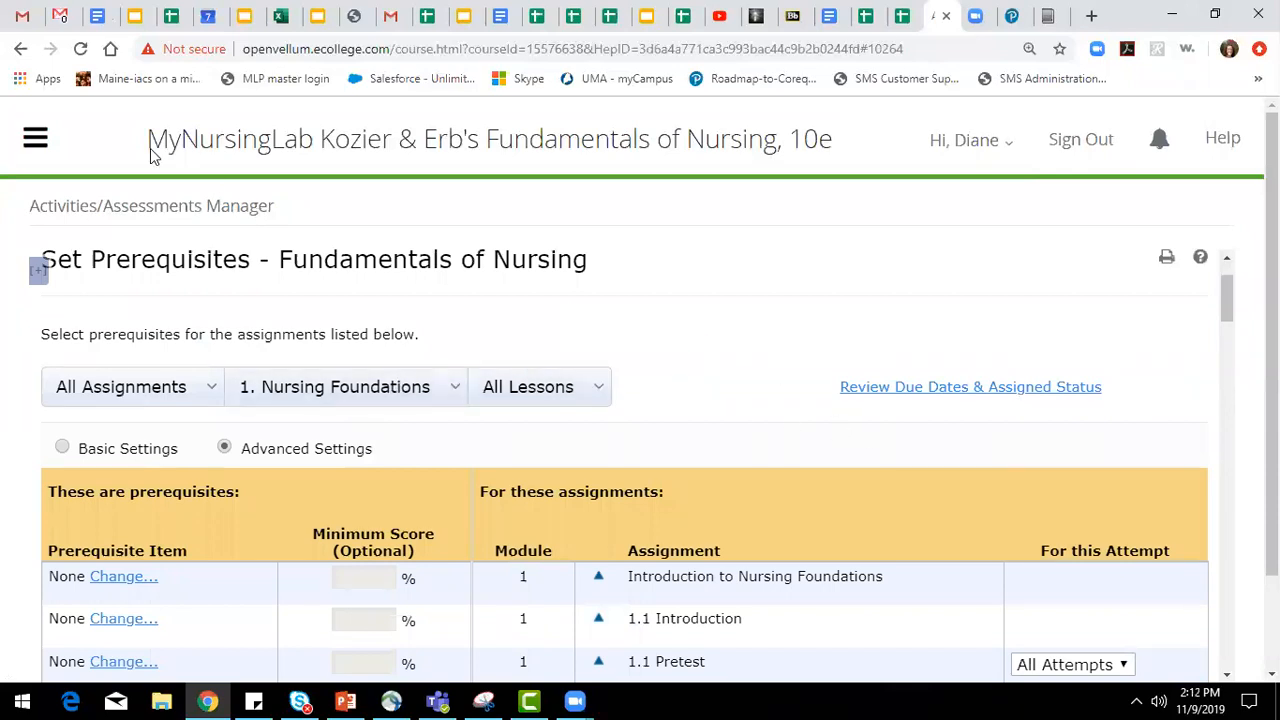
Open the Learning Path Manager and review the mastery requirements, including the default mastery score.
{"action": "left_click", "coordinate": [35, 138]}
{"action": "scroll", "coordinate": [143, 435], "scroll_direction": "down", "scroll_amount": 3}
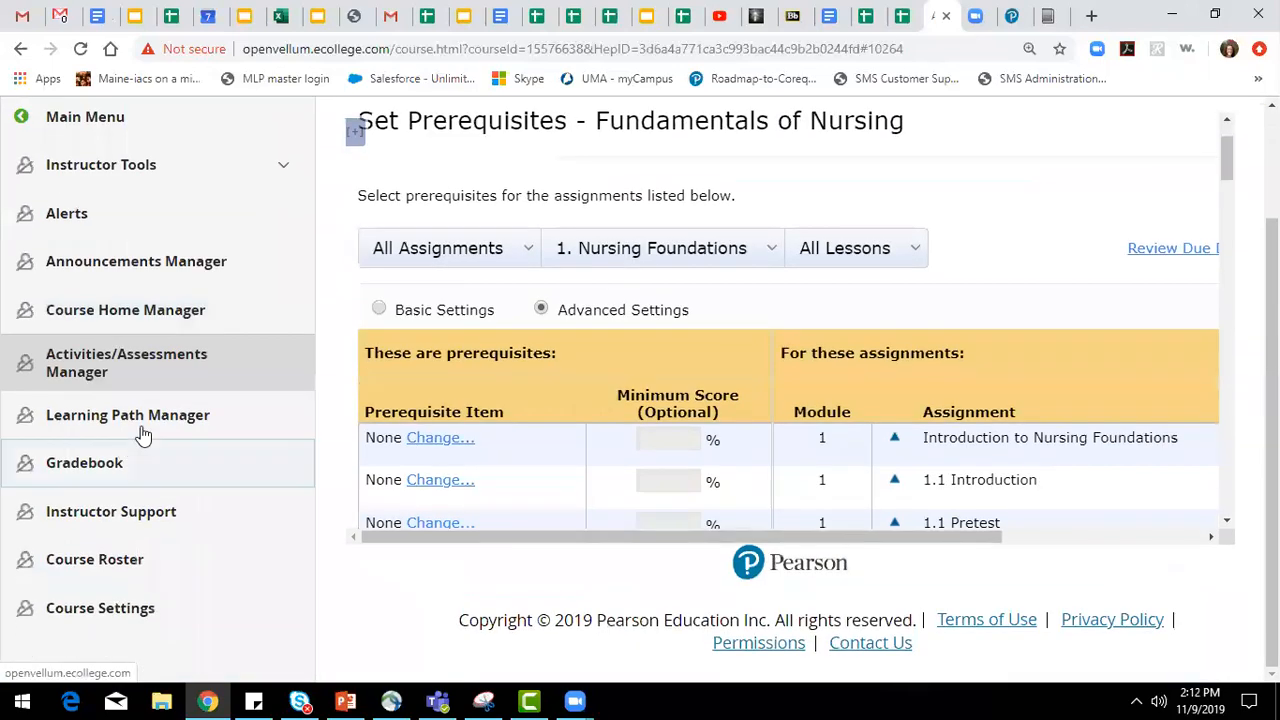
{"action": "left_click", "coordinate": [157, 414]}
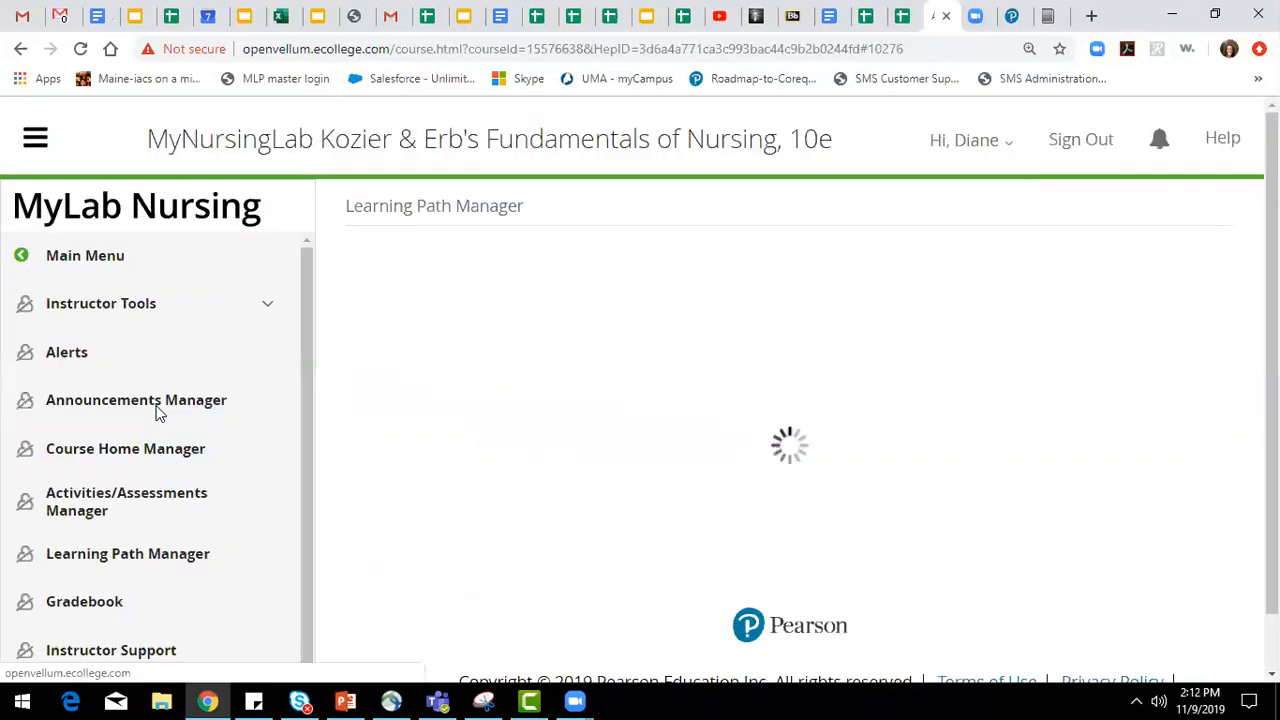
{"action": "left_click", "coordinate": [42, 141]}
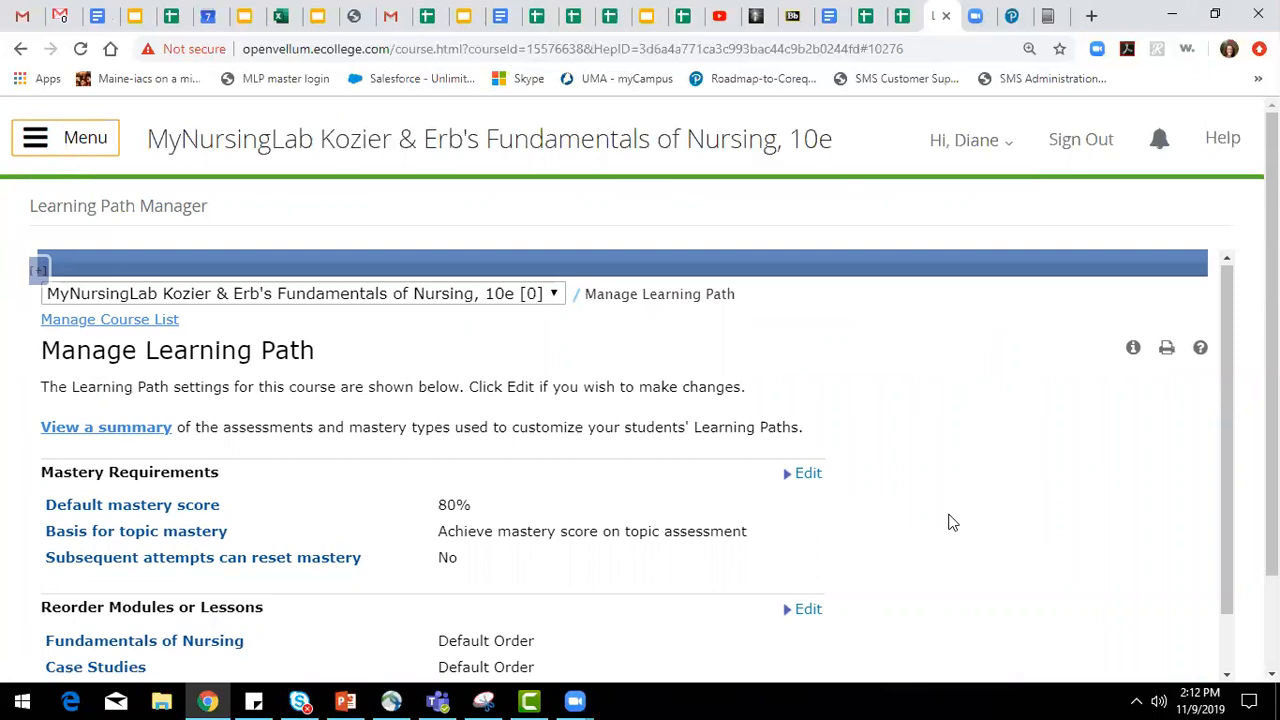
{"action": "scroll", "coordinate": [952, 522], "scroll_direction": "down", "scroll_amount": 1}
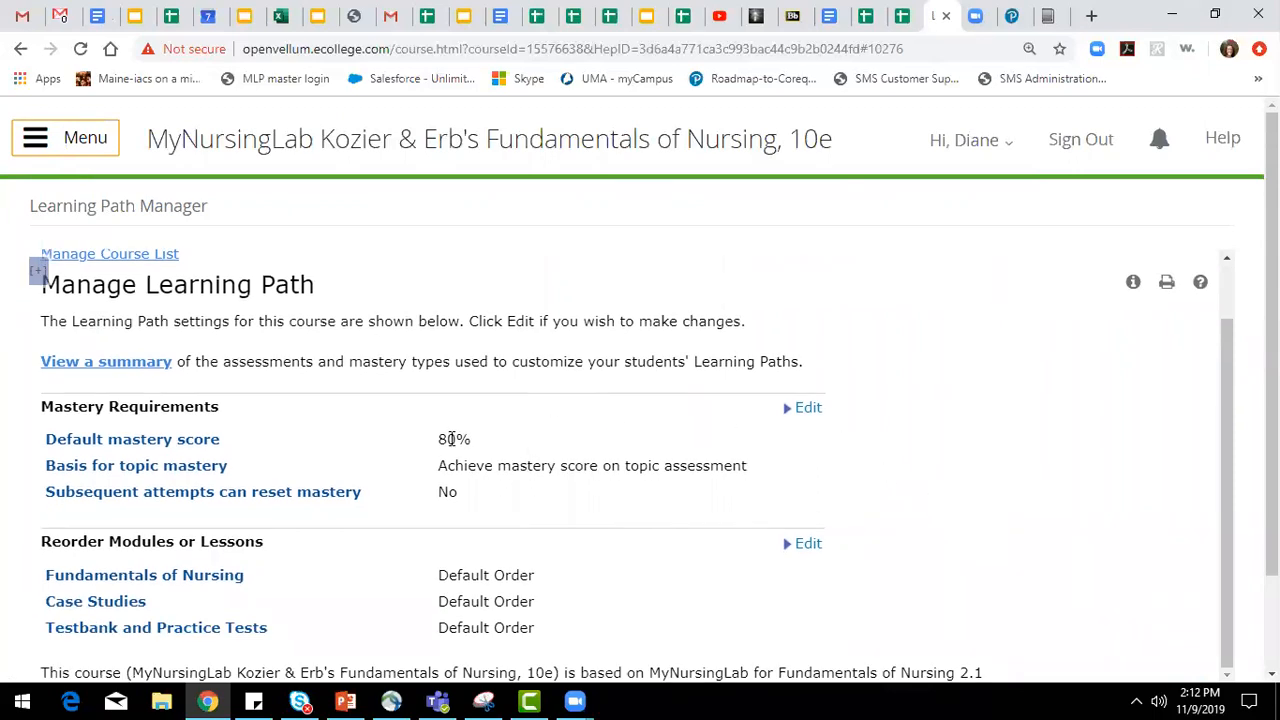
{"action": "left_click_drag", "start_coordinate": [441, 436], "coordinate": [514, 443]}
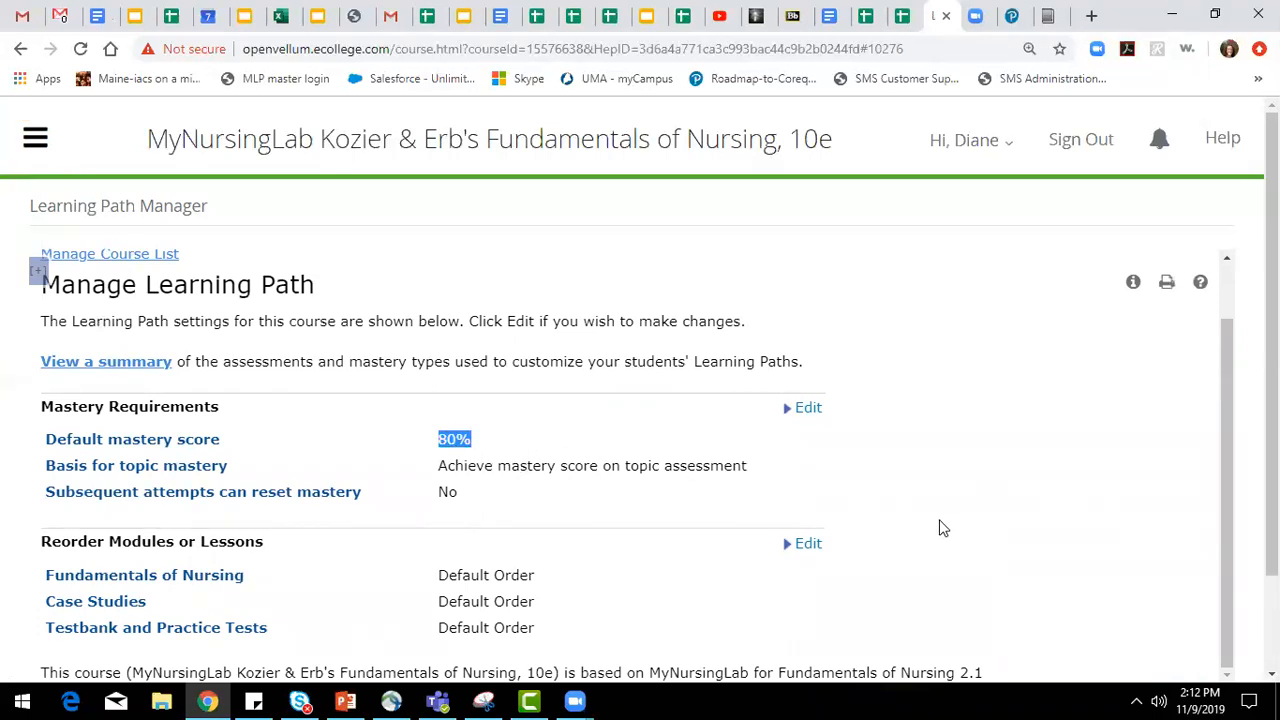
Open module reordering, move Physiological Aspects of Nursing above Assessing Health Status, and restore the original module order.
{"action": "left_click", "coordinate": [816, 549]}
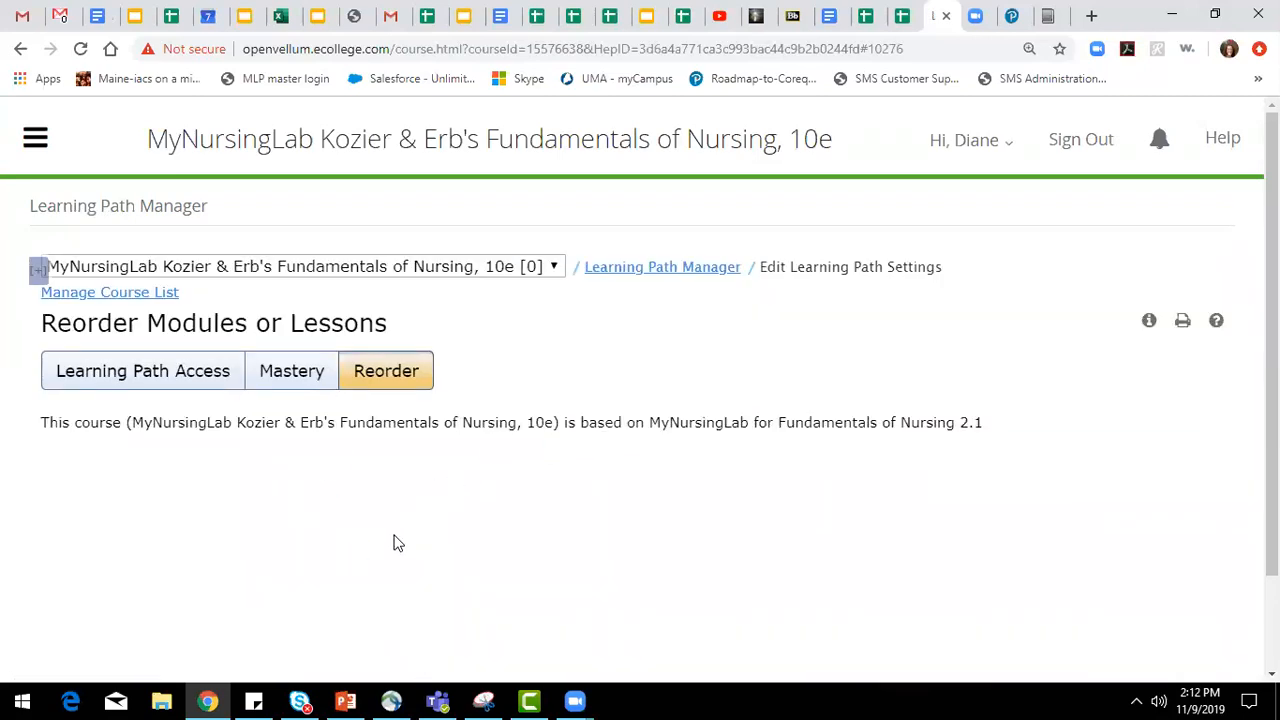
{"action": "scroll", "coordinate": [431, 451], "scroll_direction": "down", "scroll_amount": 2}
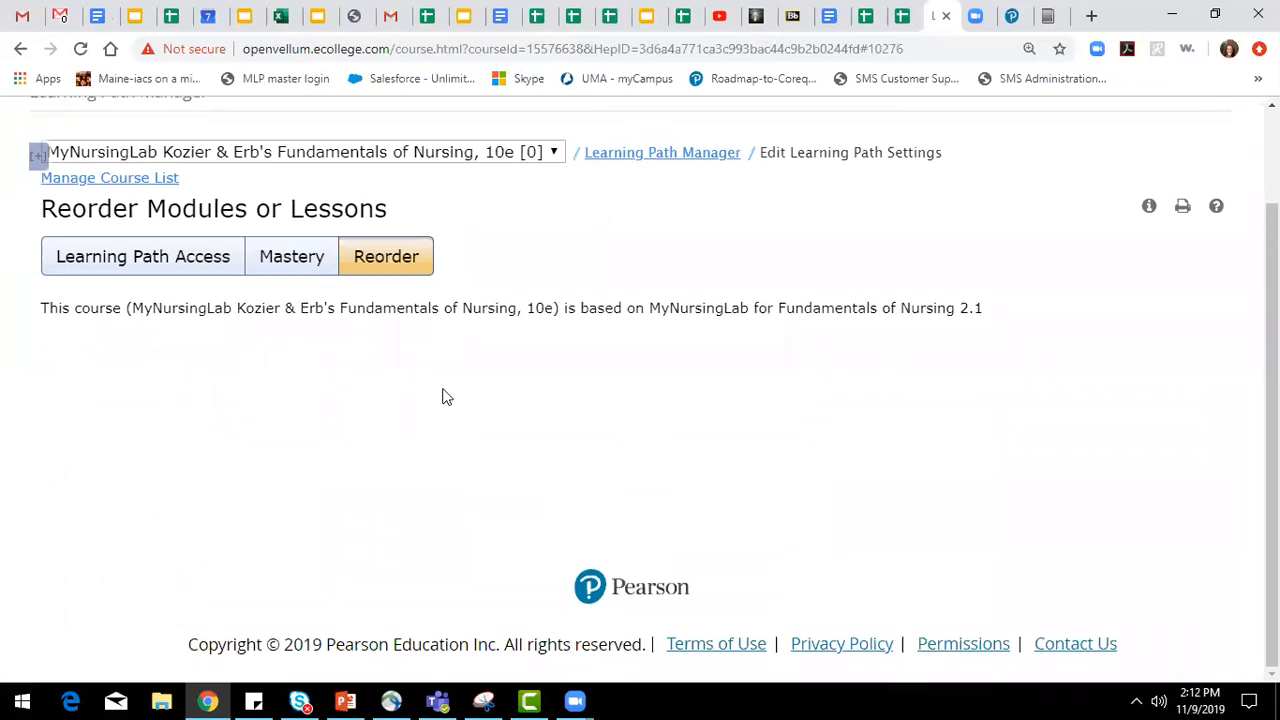
{"action": "left_click", "coordinate": [417, 266]}
{"action": "mouse_move", "coordinate": [193, 520]}
{"action": "left_mouse_down"}
{"action": "mouse_move", "coordinate": [192, 466]}
{"action": "mouse_move", "coordinate": [195, 494]}
{"action": "left_mouse_up"}
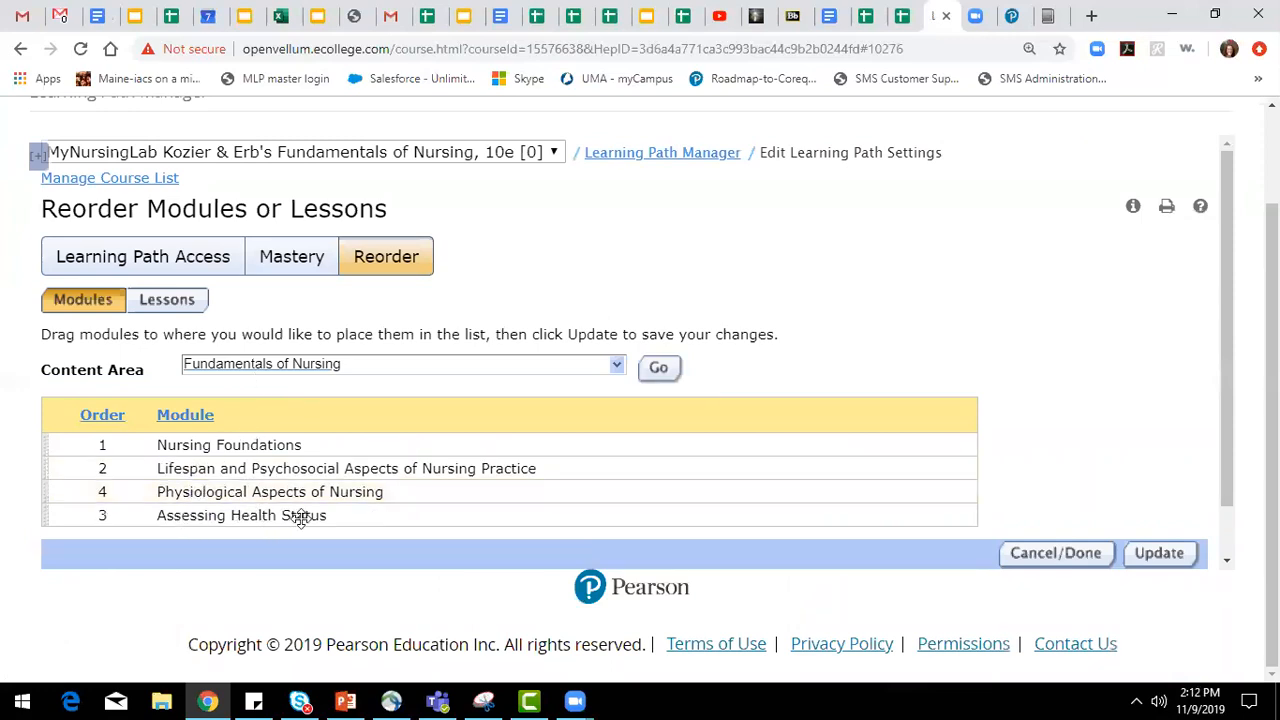
{"action": "left_click_drag", "start_coordinate": [301, 517], "coordinate": [300, 490]}
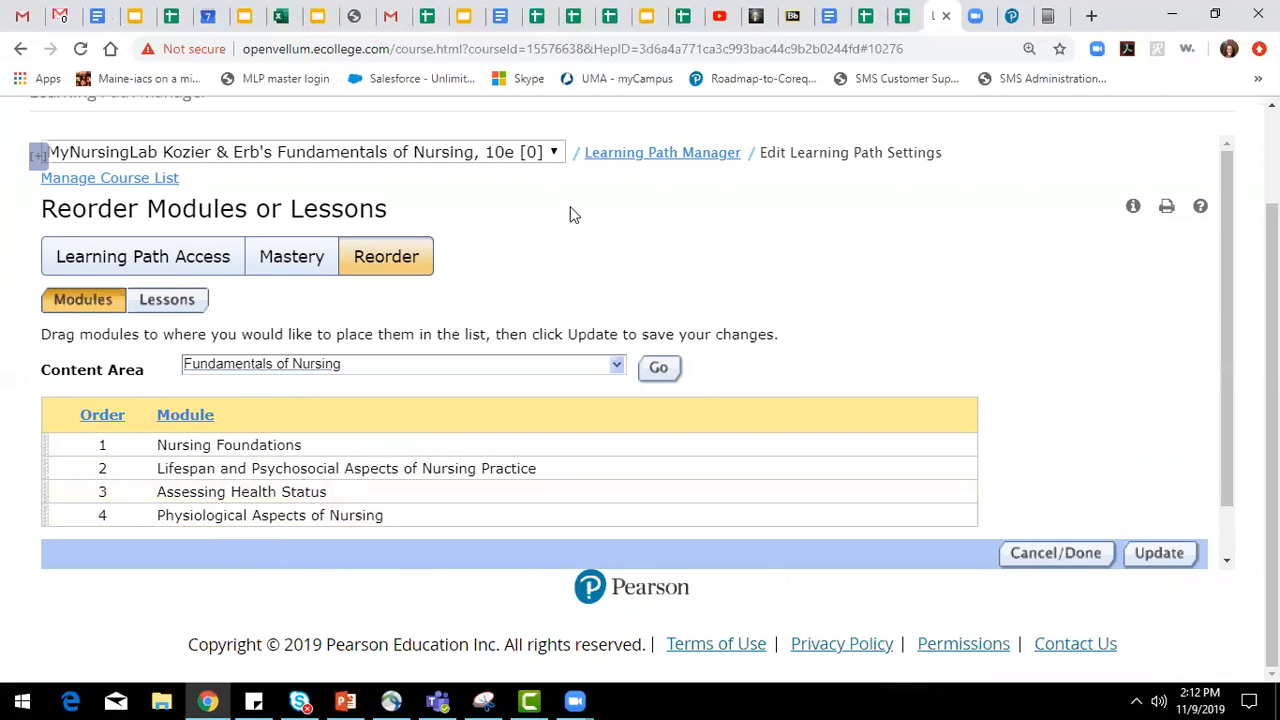
{"action": "scroll", "coordinate": [538, 288], "scroll_direction": "up", "scroll_amount": 1}
{"action": "scroll", "coordinate": [538, 288], "scroll_direction": "up", "scroll_amount": 2}
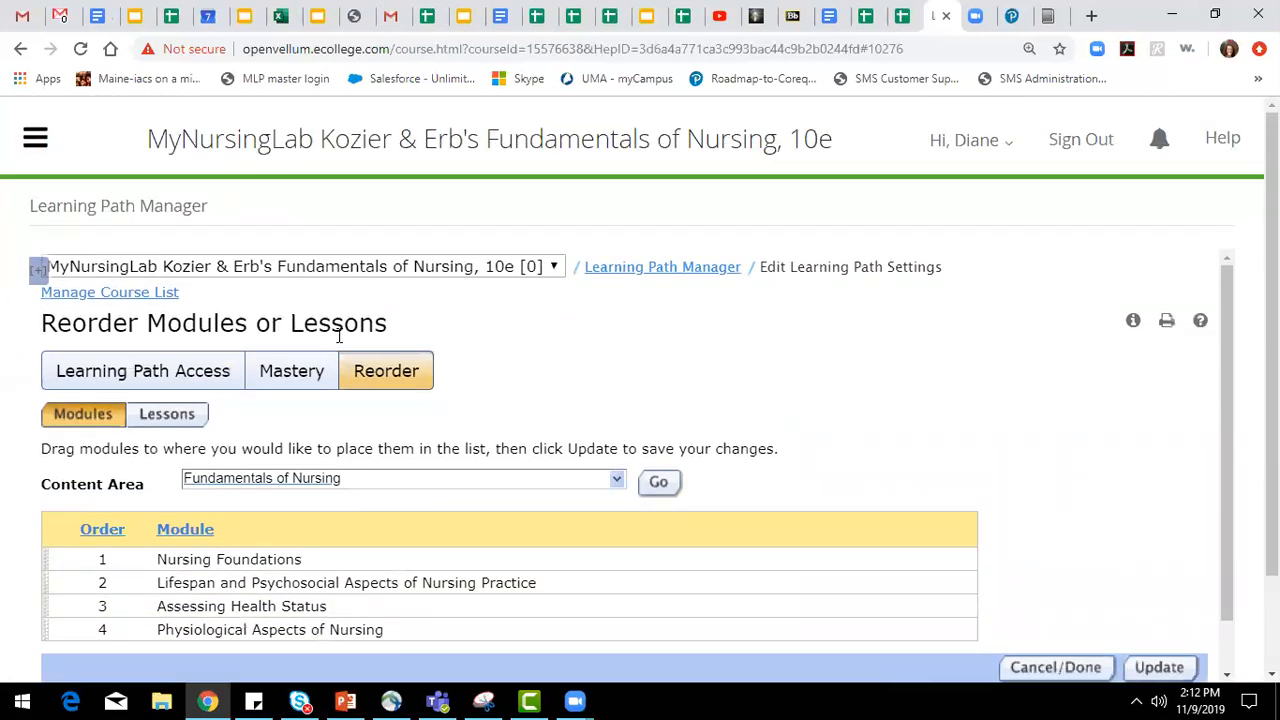
Open the gradebook's weight settings for Fundamentals of Nursing and go to the category weighting.
{"action": "left_click", "coordinate": [35, 143]}
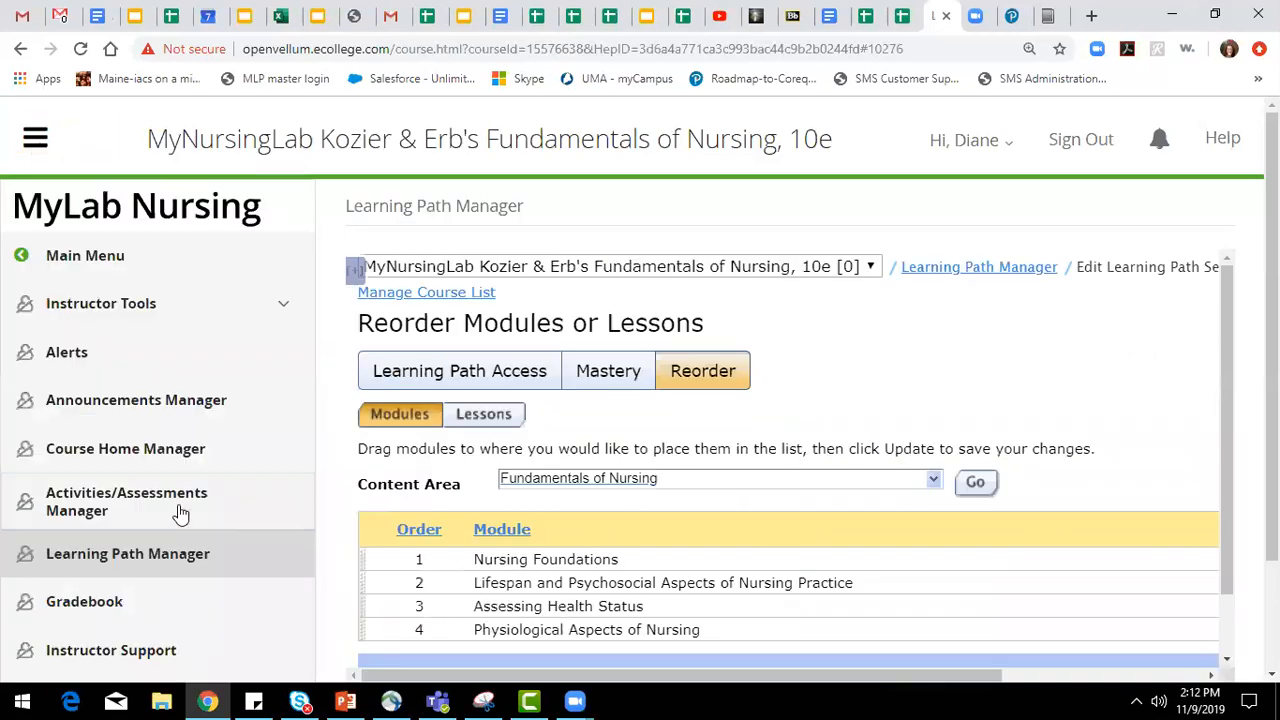
{"action": "scroll", "coordinate": [160, 505], "scroll_direction": "down", "scroll_amount": 2}
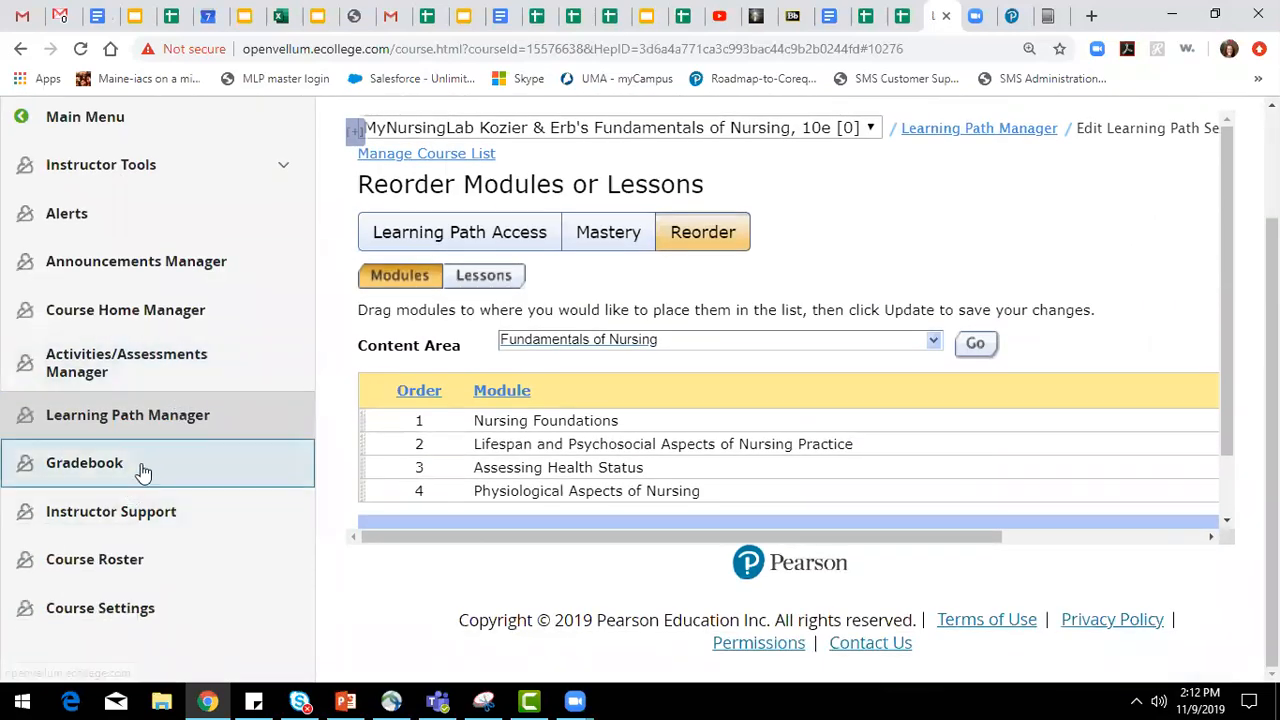
{"action": "left_click", "coordinate": [136, 473]}
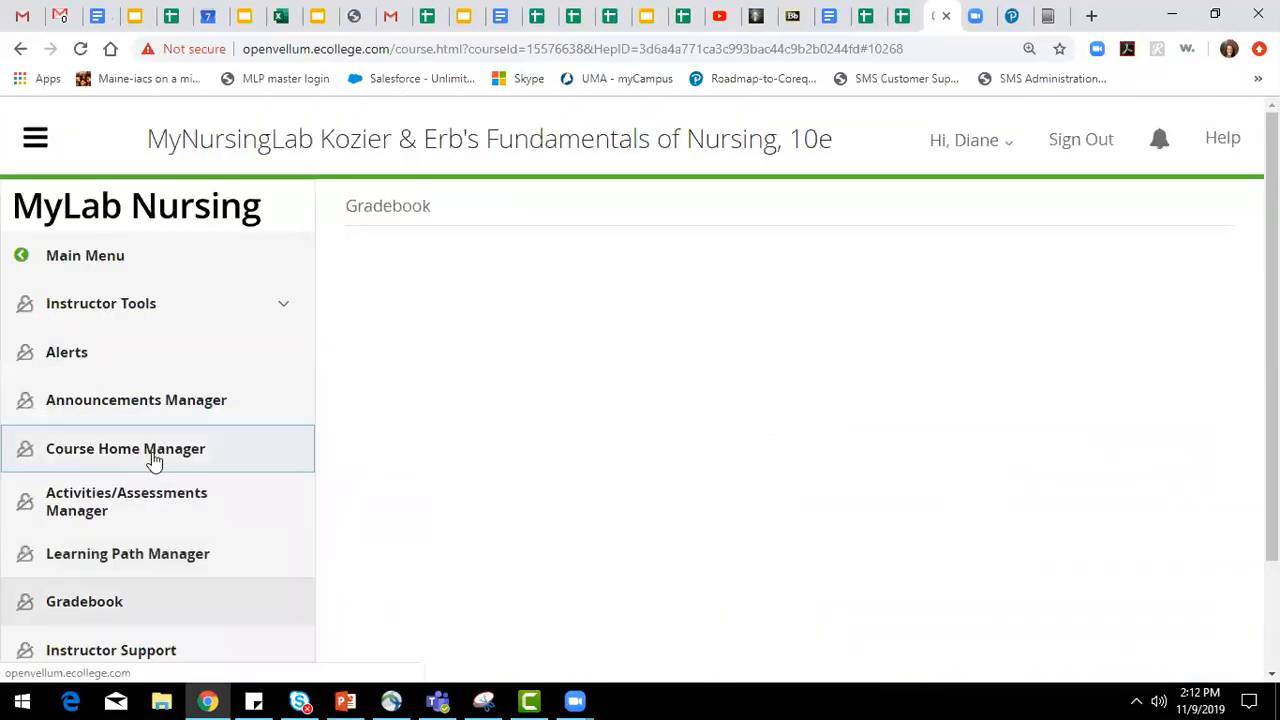
{"action": "left_click", "coordinate": [44, 145]}
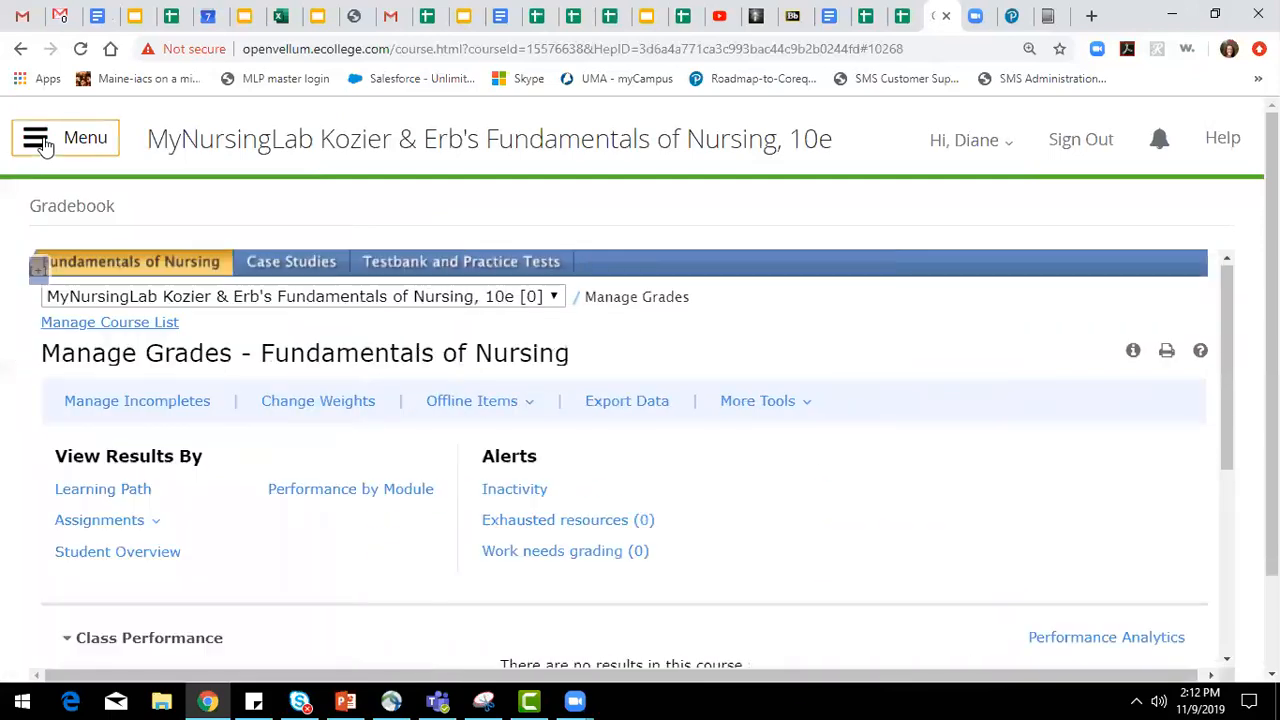
{"action": "left_click", "coordinate": [352, 408]}
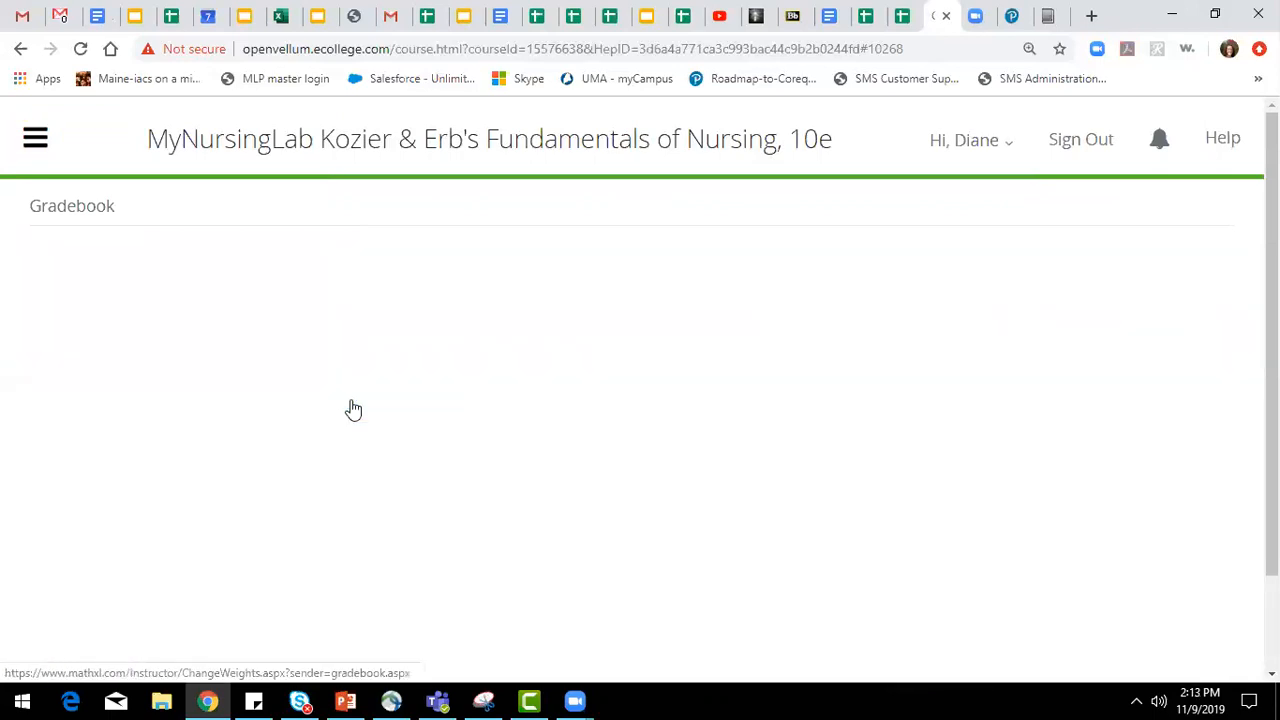
{"action": "scroll", "coordinate": [352, 408], "scroll_direction": "down", "scroll_amount": 3}
{"action": "scroll", "coordinate": [443, 474], "scroll_direction": "up", "scroll_amount": 2}
{"action": "scroll", "coordinate": [203, 500], "scroll_direction": "down", "scroll_amount": 2}
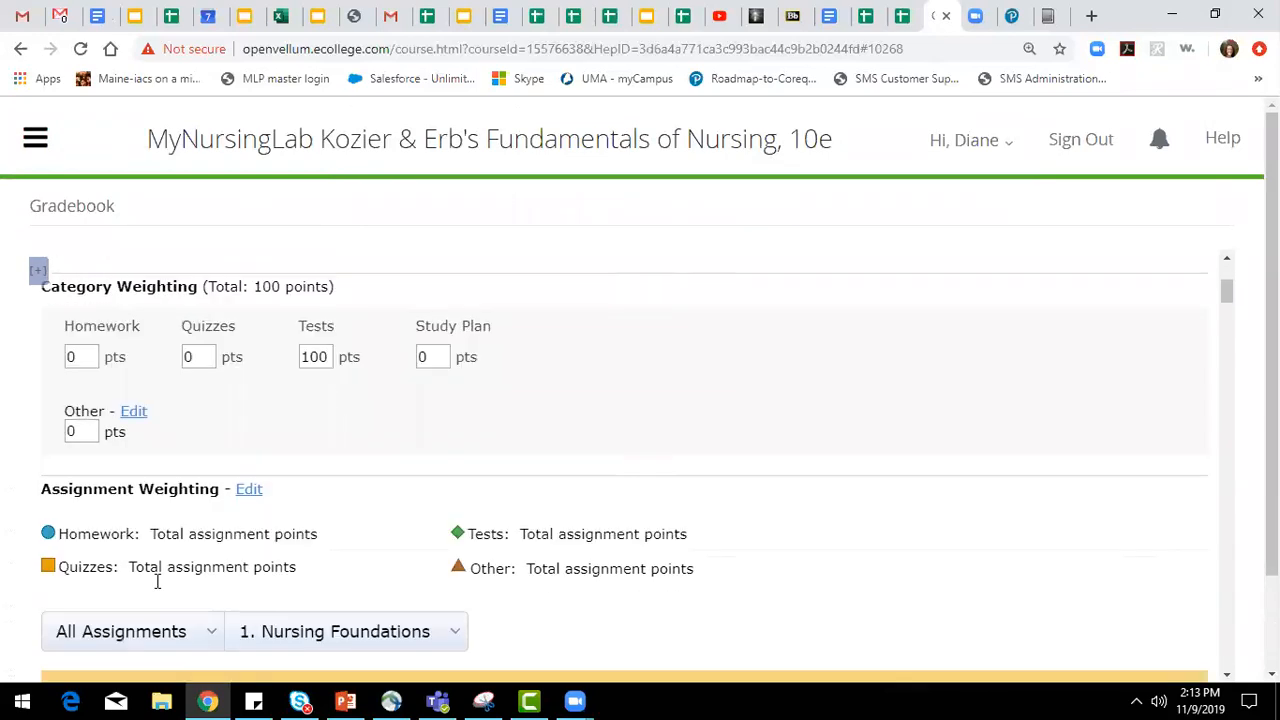
{"action": "scroll", "coordinate": [155, 444], "scroll_direction": "up", "scroll_amount": 1}
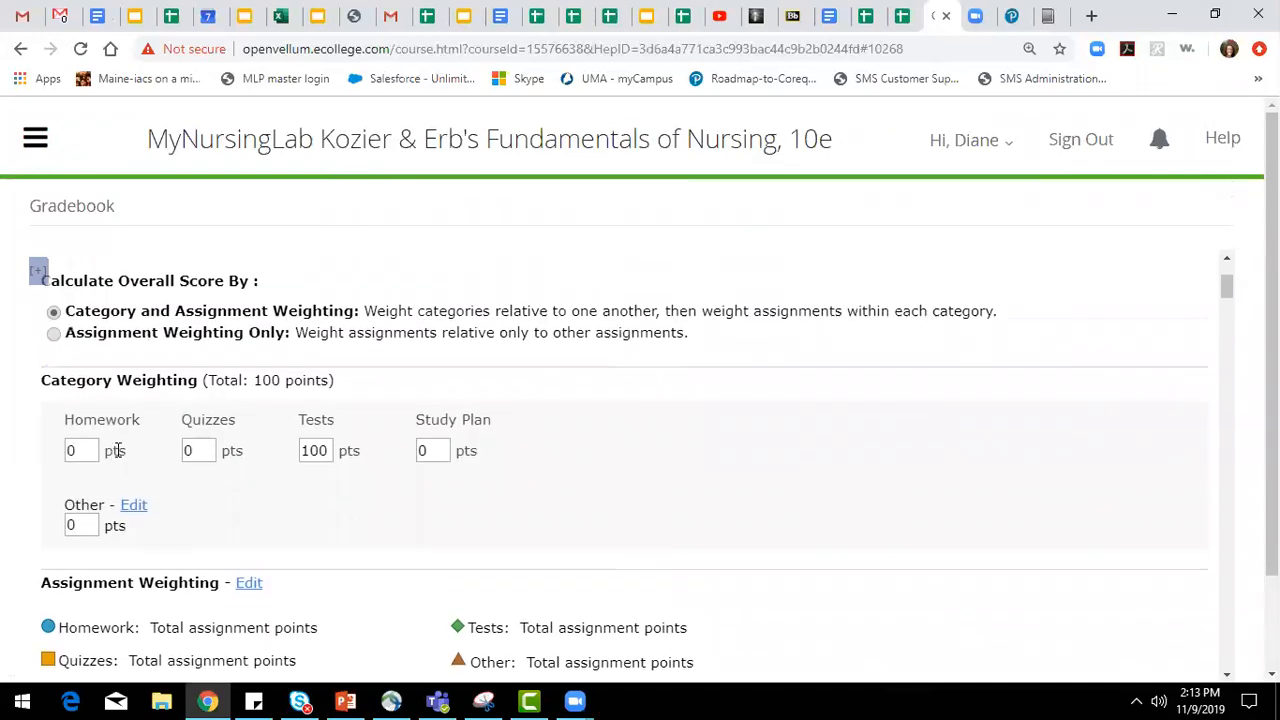
Set the category weights to 10 points for homework, 15 for quizzes and 70 for tests.
{"action": "left_click_drag", "start_coordinate": [91, 447], "coordinate": [56, 453]}
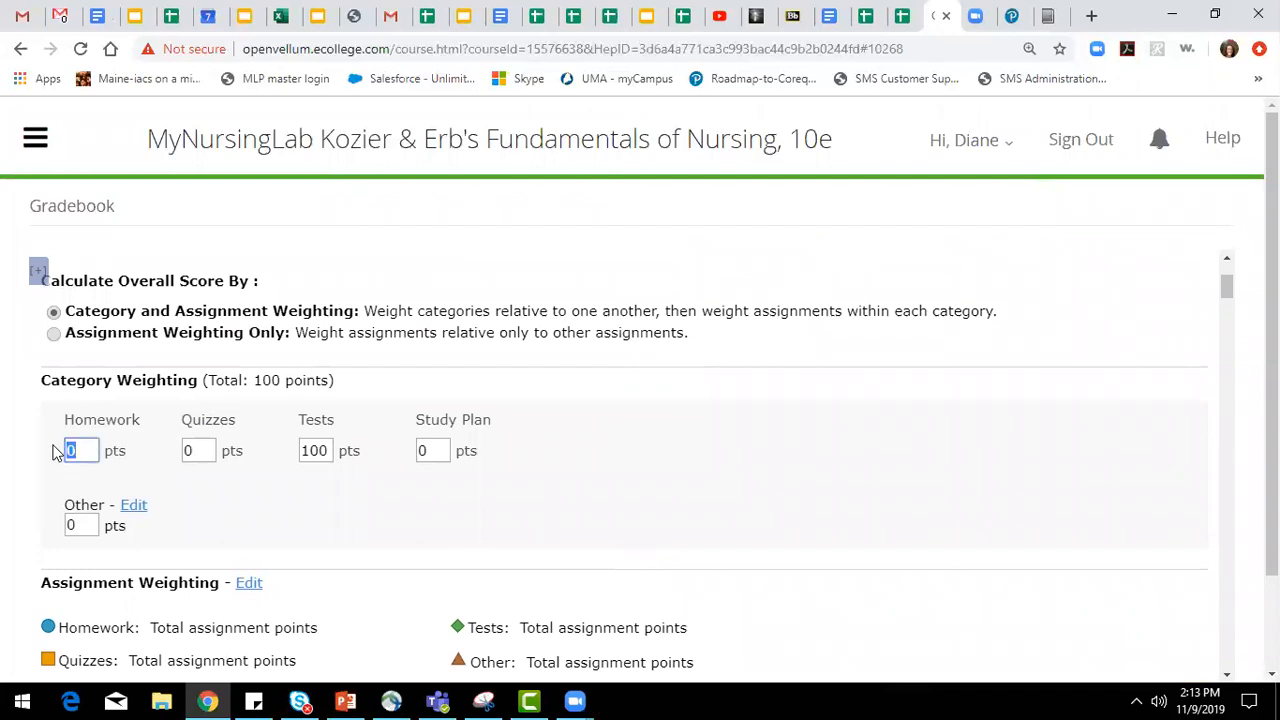
{"action": "type", "text": "1"}
{"action": "left_click_drag", "start_coordinate": [213, 451], "coordinate": [183, 462]}
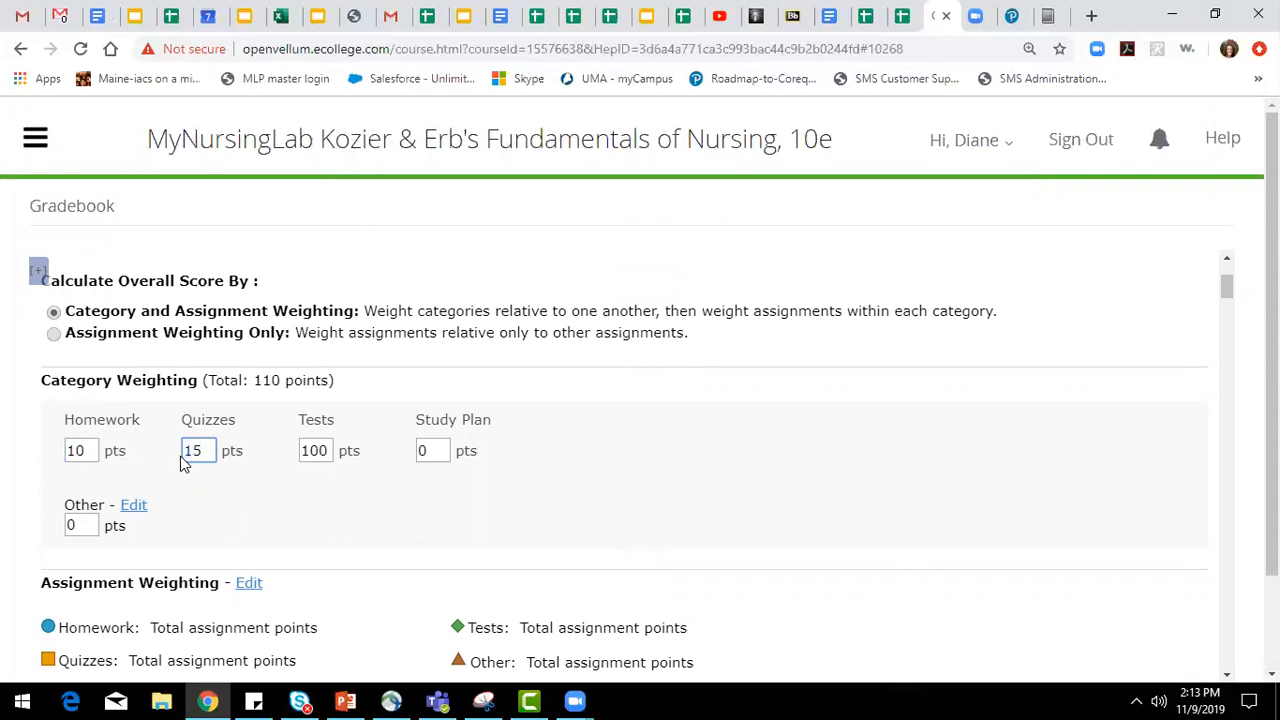
{"action": "left_click_drag", "start_coordinate": [330, 451], "coordinate": [286, 451]}
{"action": "type", "text": "70"}
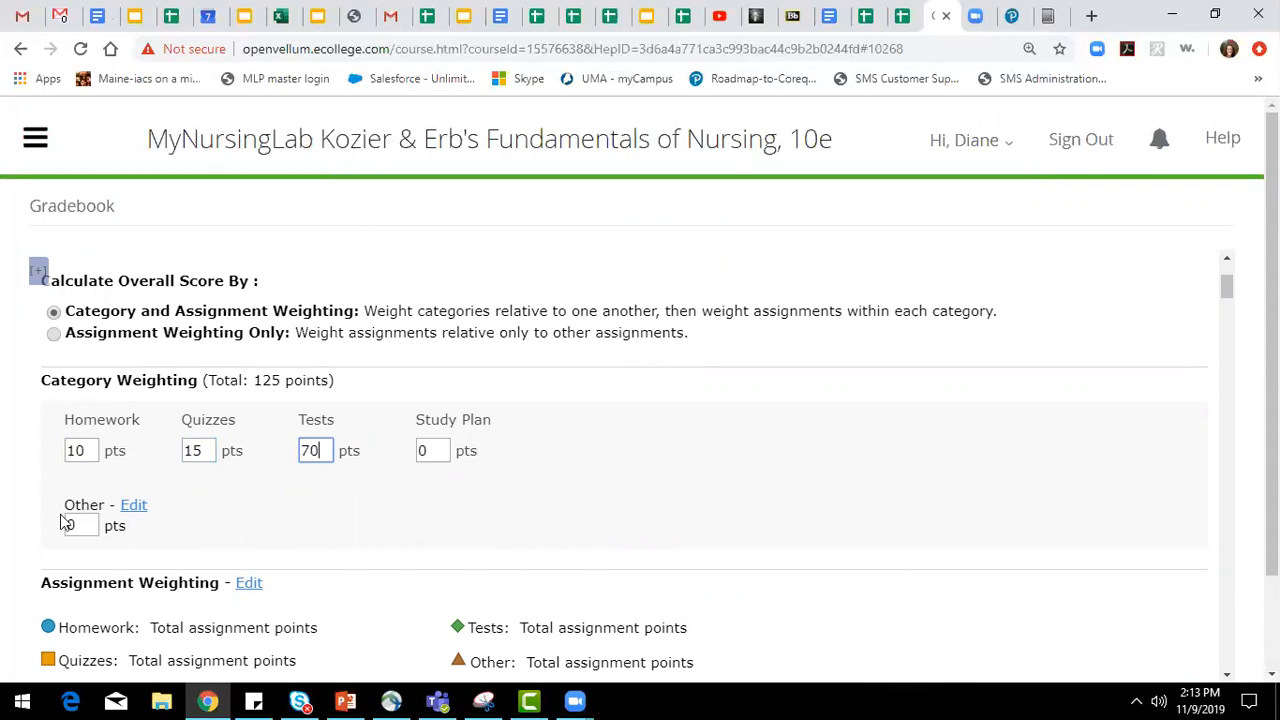
Rename the single offline category Other as Discussions, give it a weight of 5 points, and reload the page.
{"action": "left_click", "coordinate": [136, 509]}
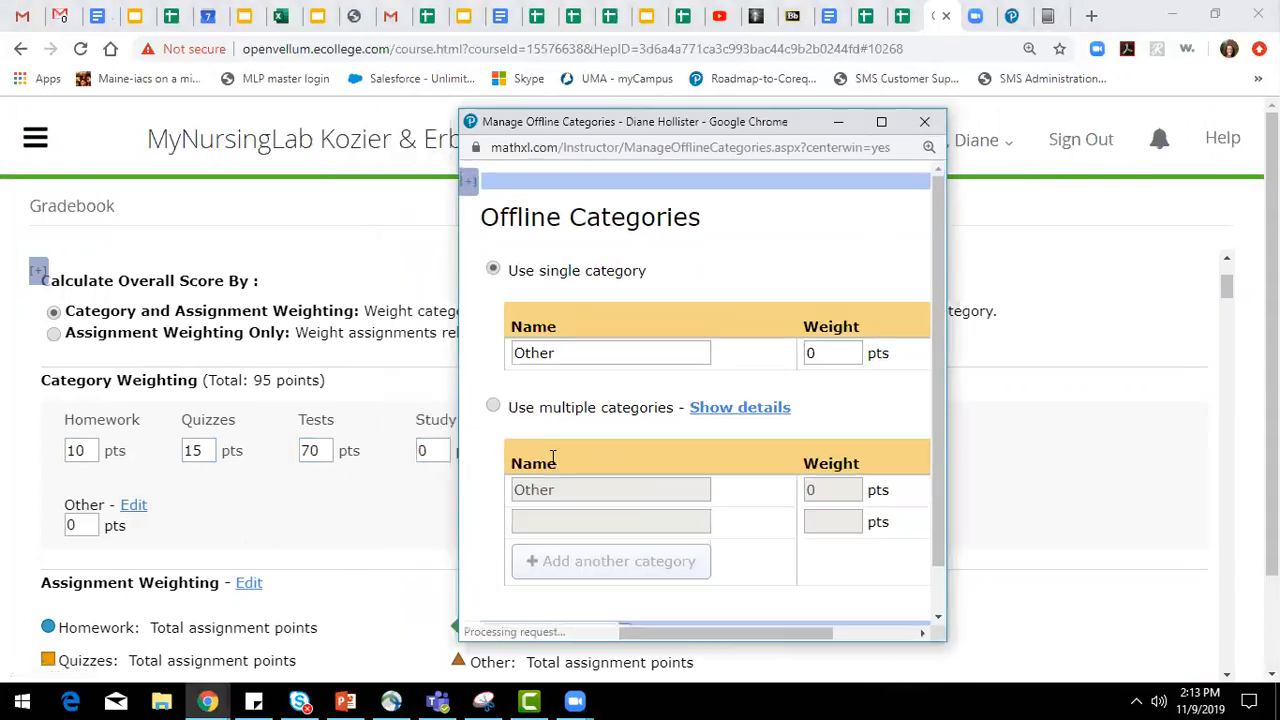
{"action": "left_click_drag", "start_coordinate": [631, 360], "coordinate": [240, 368]}
{"action": "type", "text": "Discussions"}
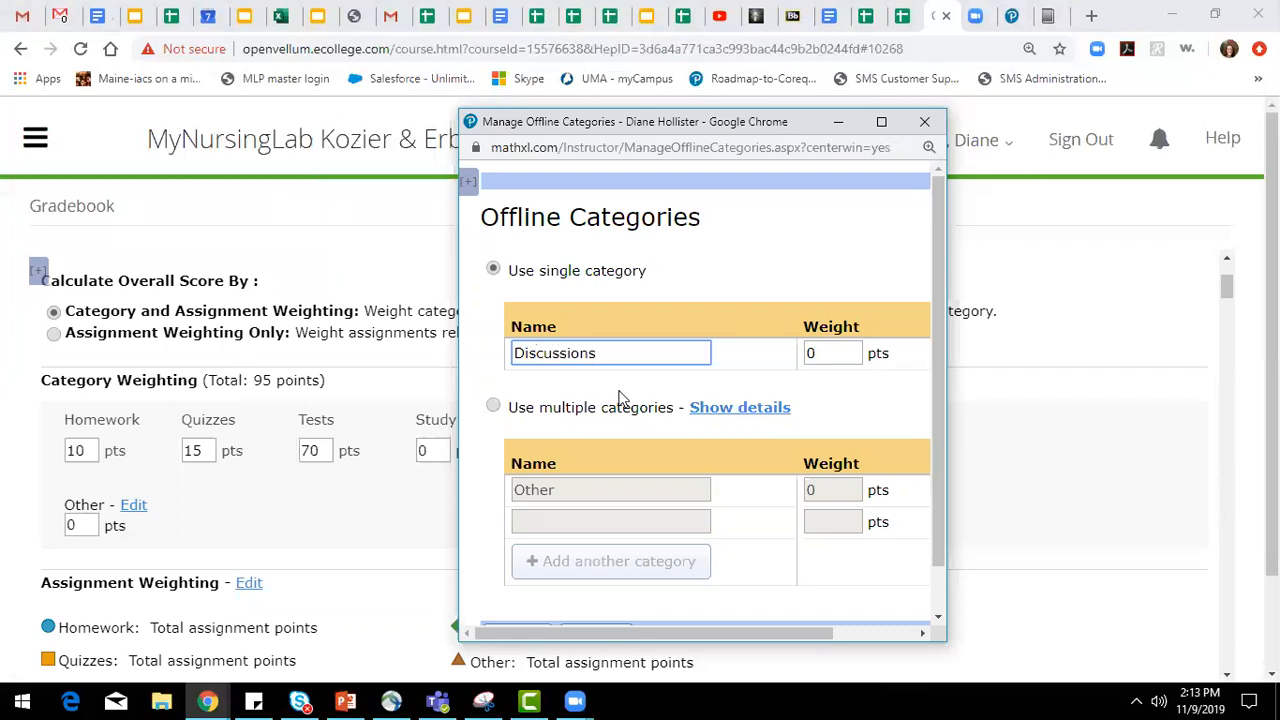
{"action": "left_click", "coordinate": [811, 352]}
{"action": "type", "text": "5"}
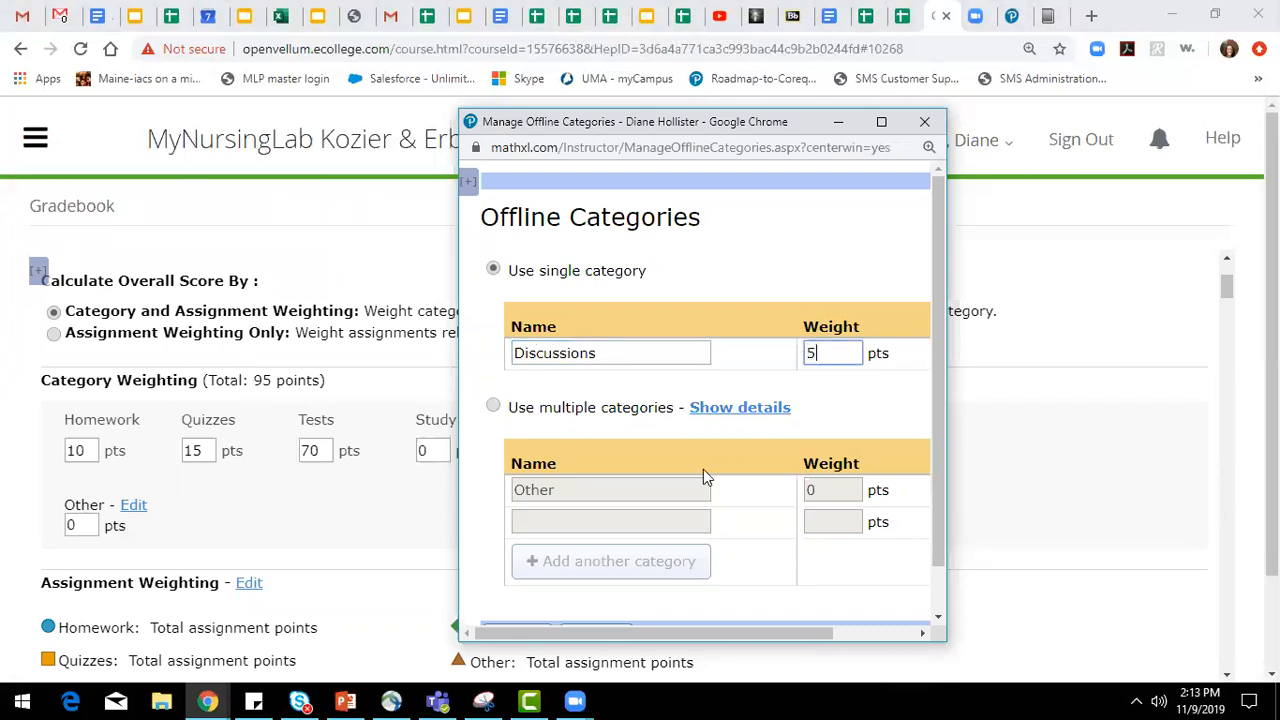
{"action": "scroll", "coordinate": [703, 469], "scroll_direction": "down", "scroll_amount": 1}
{"action": "left_click", "coordinate": [515, 591]}
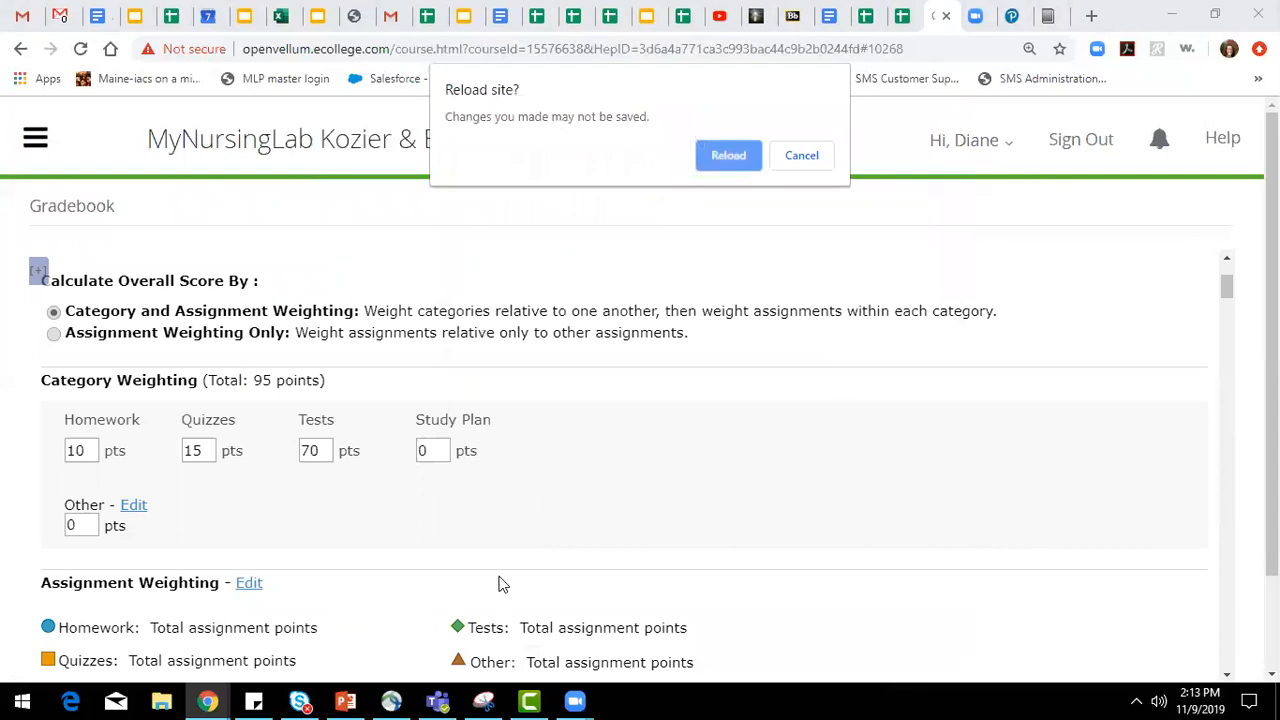
{"action": "left_click", "coordinate": [727, 161]}
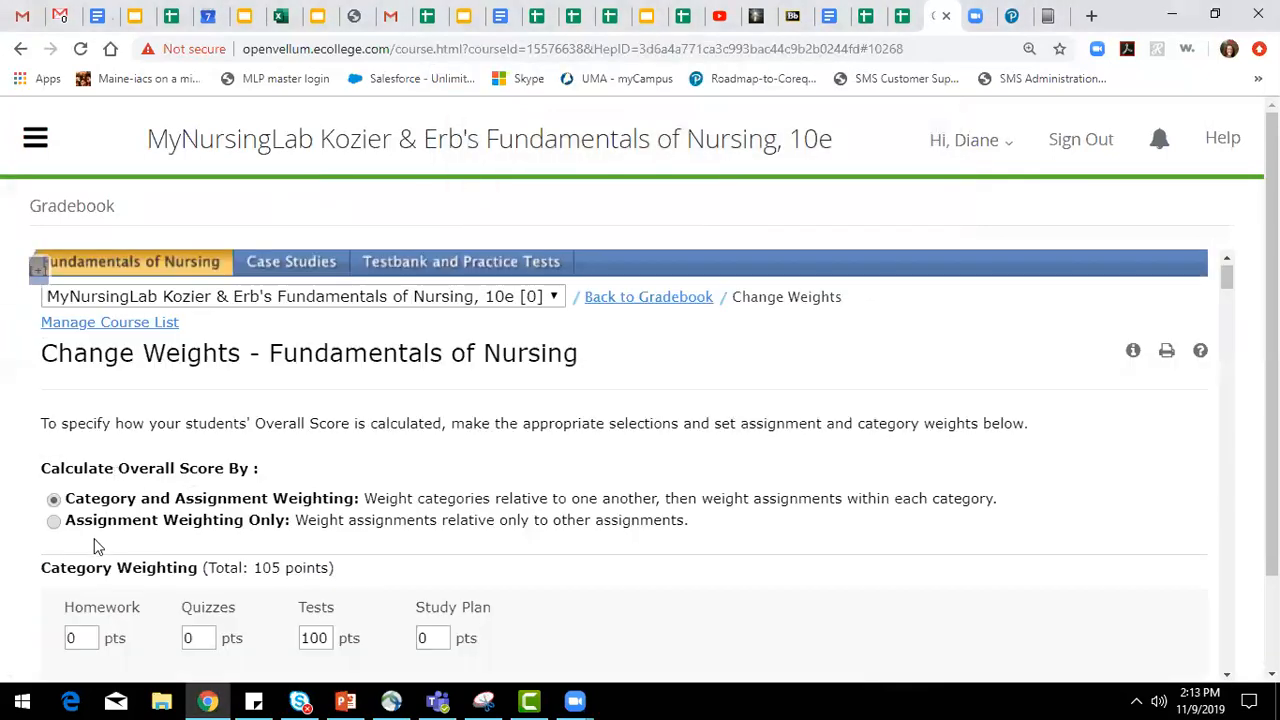
Set the category weights to 10 points for homework, 20 for quizzes and 65 for tests.
{"action": "scroll", "coordinate": [150, 500], "scroll_direction": "down", "scroll_amount": 2}
{"action": "double_click", "coordinate": [80, 453]}
{"action": "type", "text": "10"}
{"action": "key", "text": "Tab"}
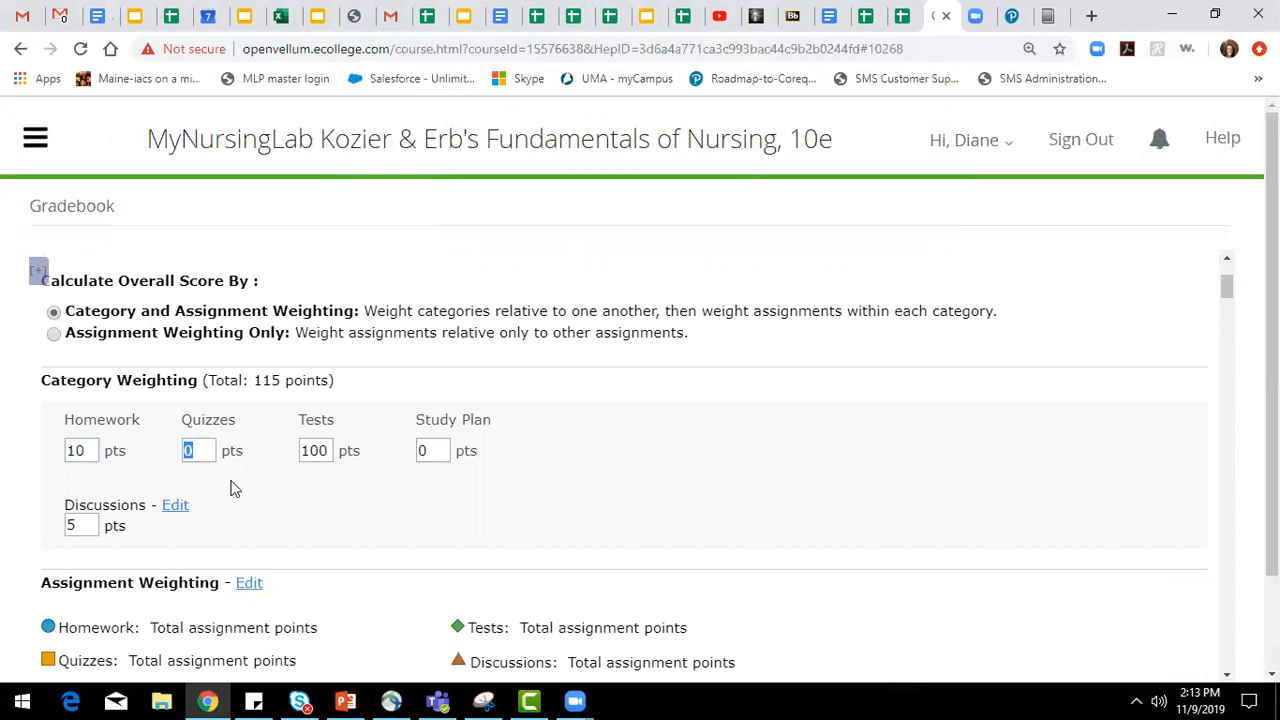
{"action": "left_click", "coordinate": [328, 513]}
{"action": "left_click_drag", "start_coordinate": [200, 450], "coordinate": [169, 450]}
{"action": "type", "text": "20"}
{"action": "left_click", "coordinate": [309, 459]}
{"action": "left_click_drag", "start_coordinate": [299, 450], "coordinate": [357, 450]}
{"action": "type", "text": "65"}
{"action": "left_click", "coordinate": [463, 514]}
Switch the offline categories to multiple categories, confirm, and decline reloading the page.
{"action": "left_click", "coordinate": [175, 506]}
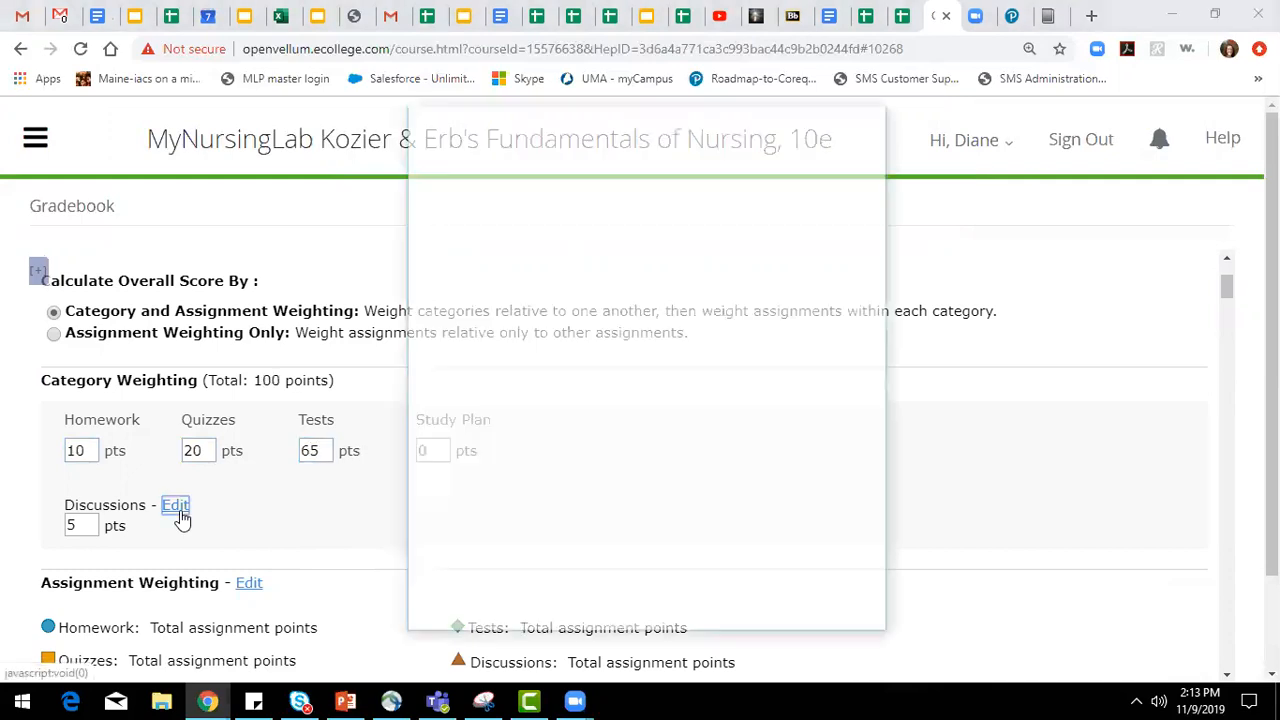
{"action": "left_click", "coordinate": [493, 407]}
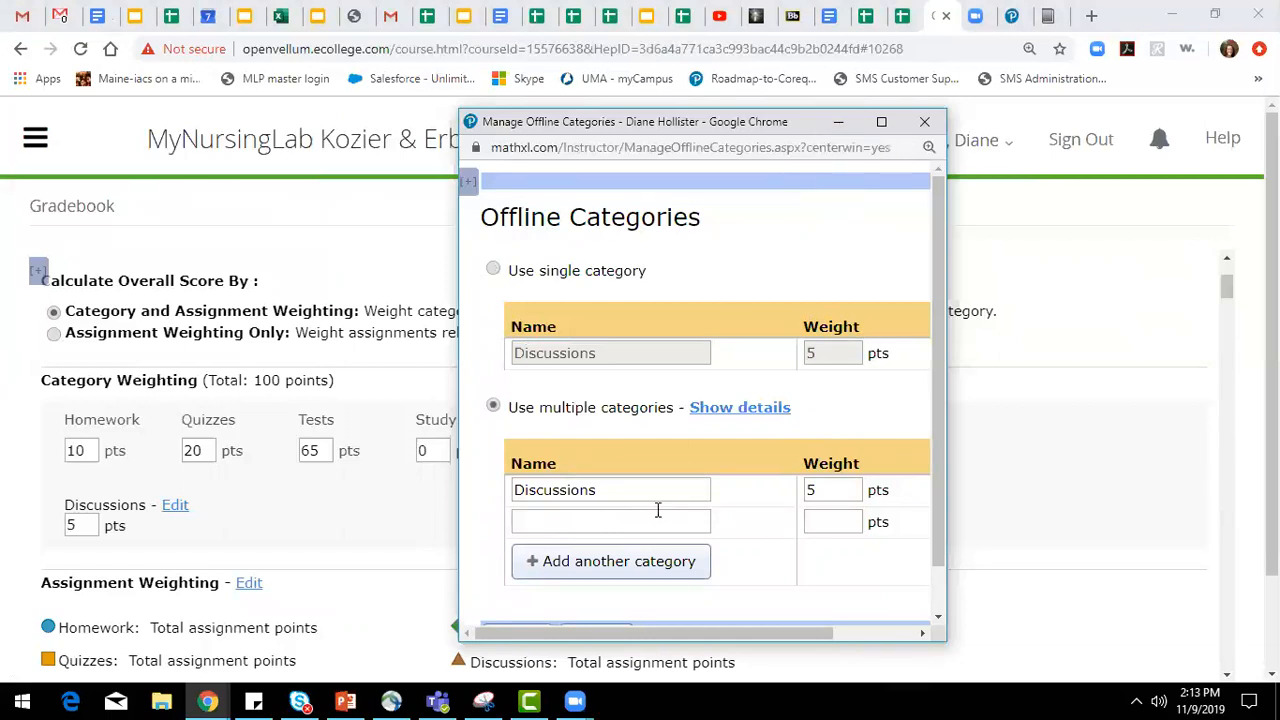
{"action": "scroll", "coordinate": [700, 491], "scroll_direction": "down", "scroll_amount": 1}
{"action": "left_click", "coordinate": [518, 591]}
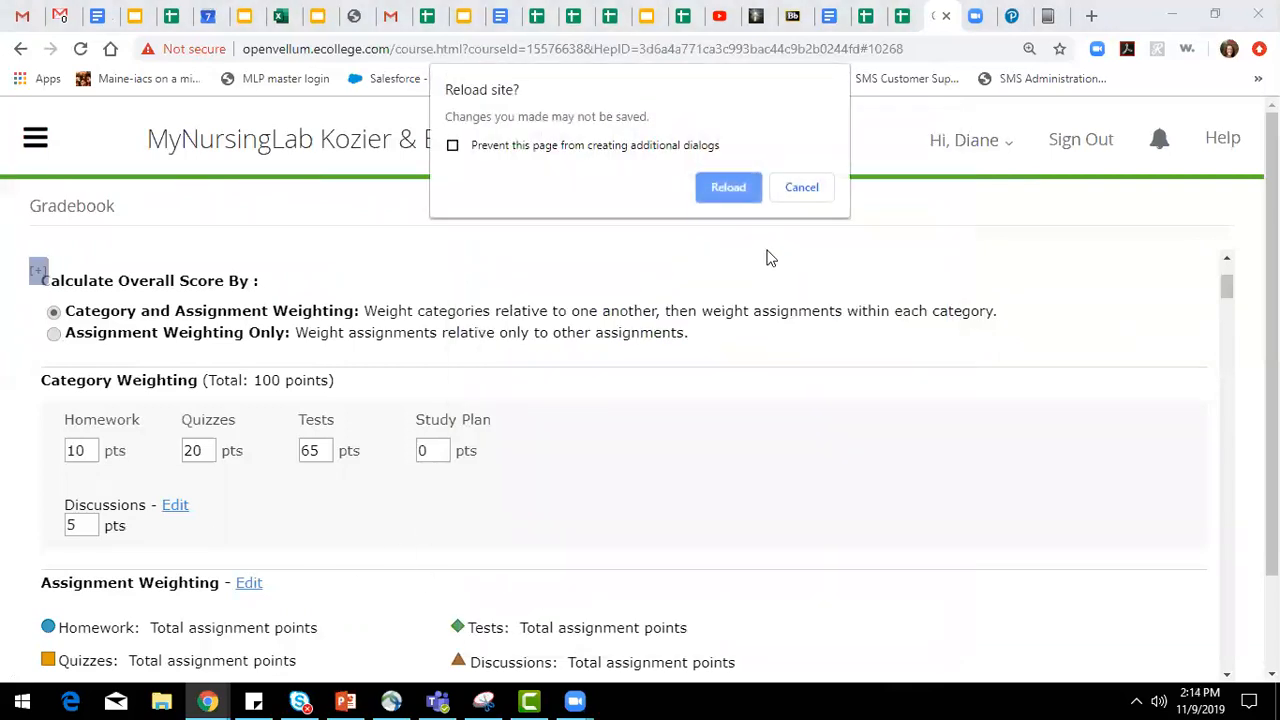
{"action": "left_click", "coordinate": [801, 188]}
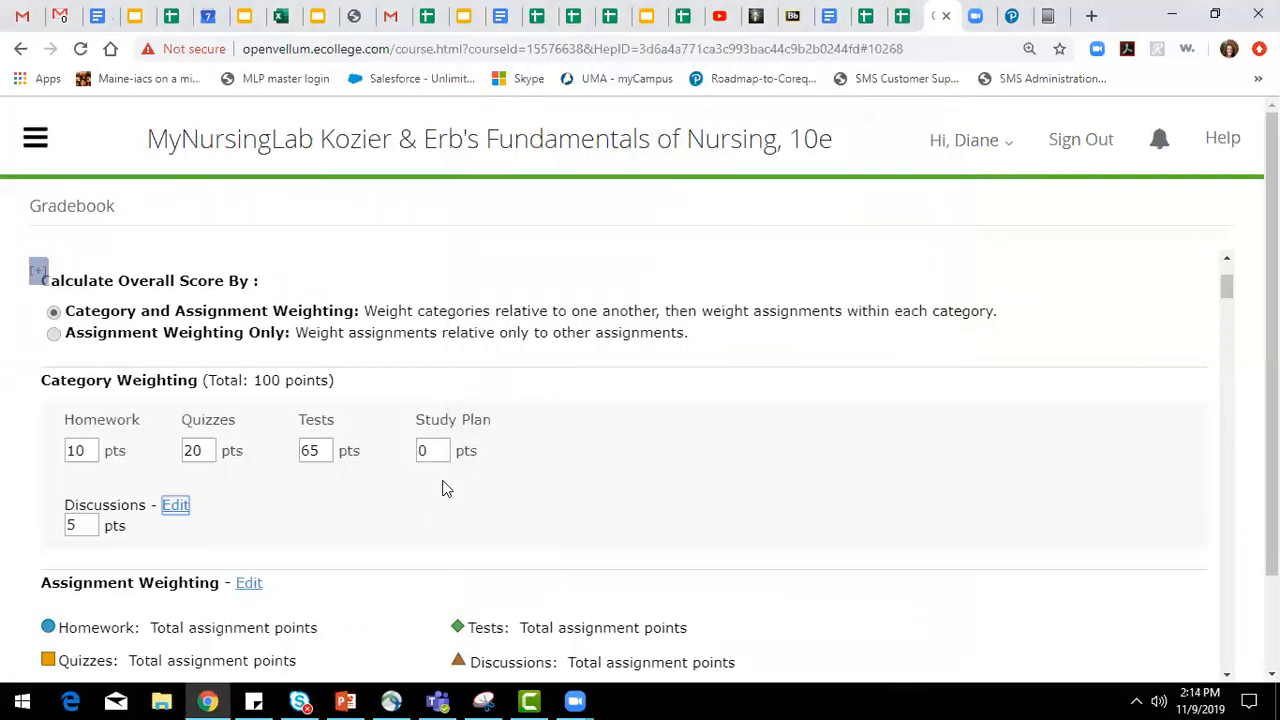
Save the changed weights and return to the assignment weighting list.
{"action": "scroll", "coordinate": [477, 515], "scroll_direction": "down", "scroll_amount": 15}
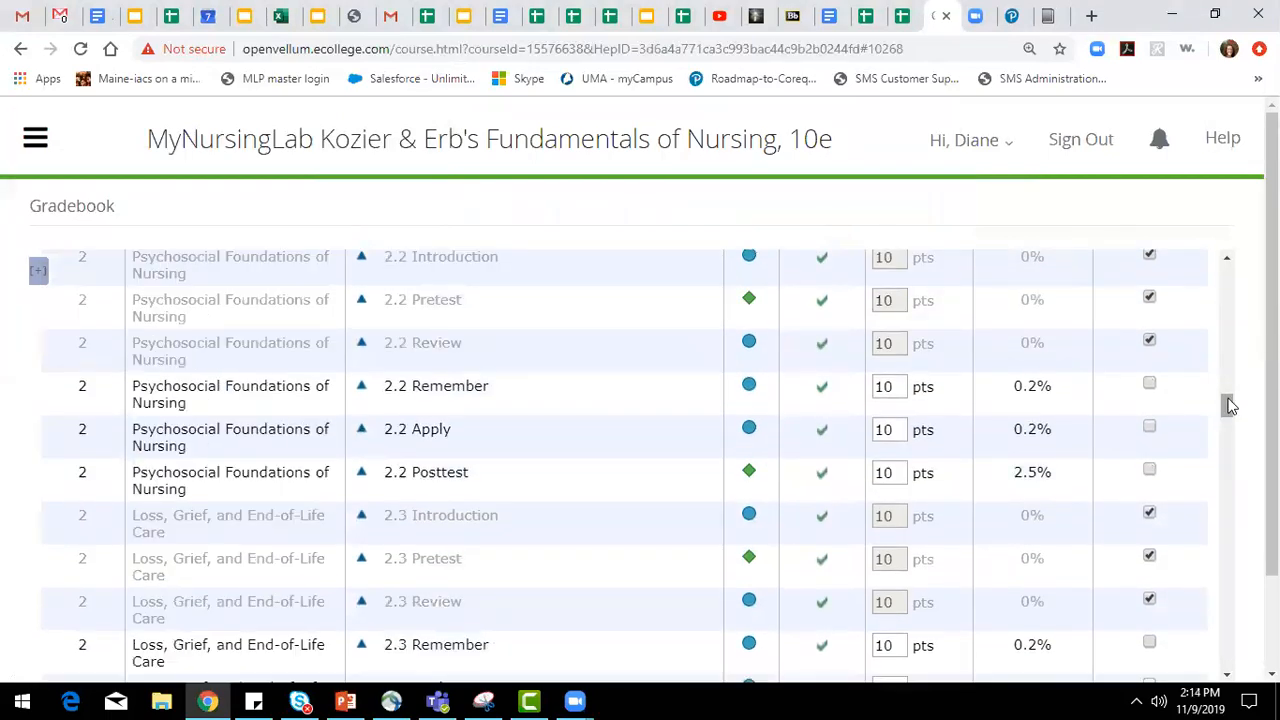
{"action": "left_click_drag", "start_coordinate": [1230, 405], "coordinate": [1230, 660]}
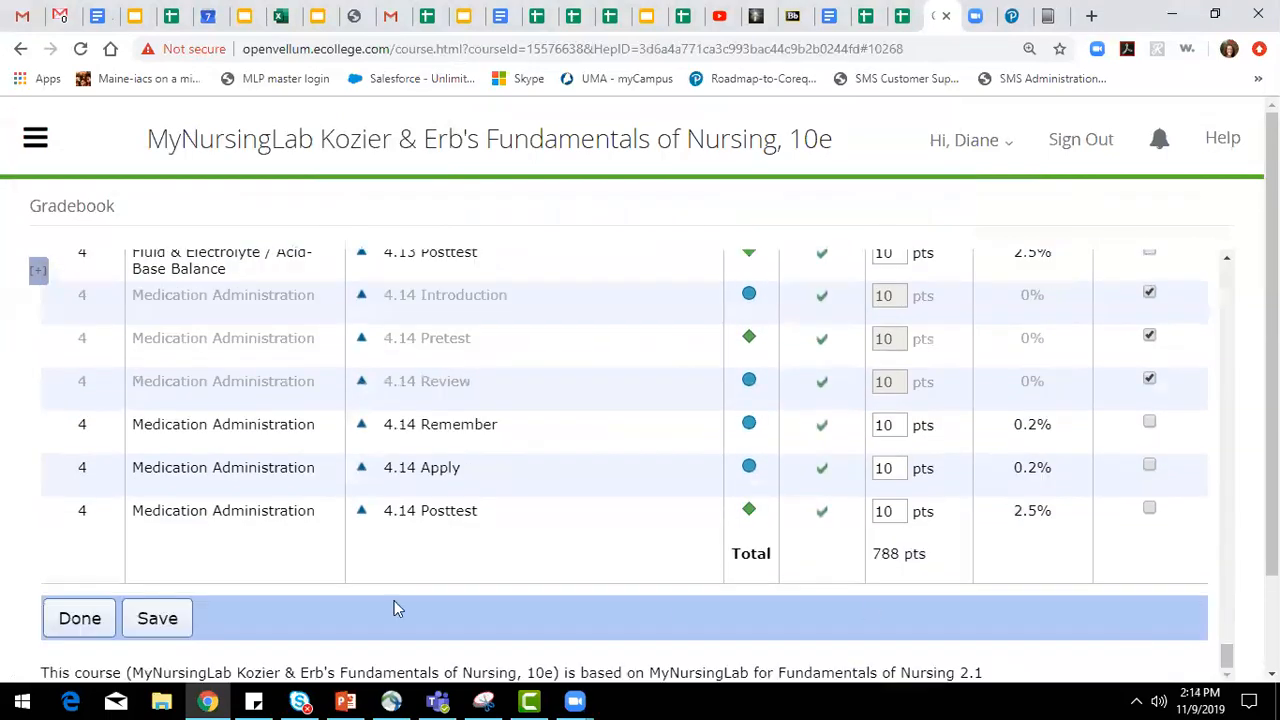
{"action": "left_click", "coordinate": [152, 620]}
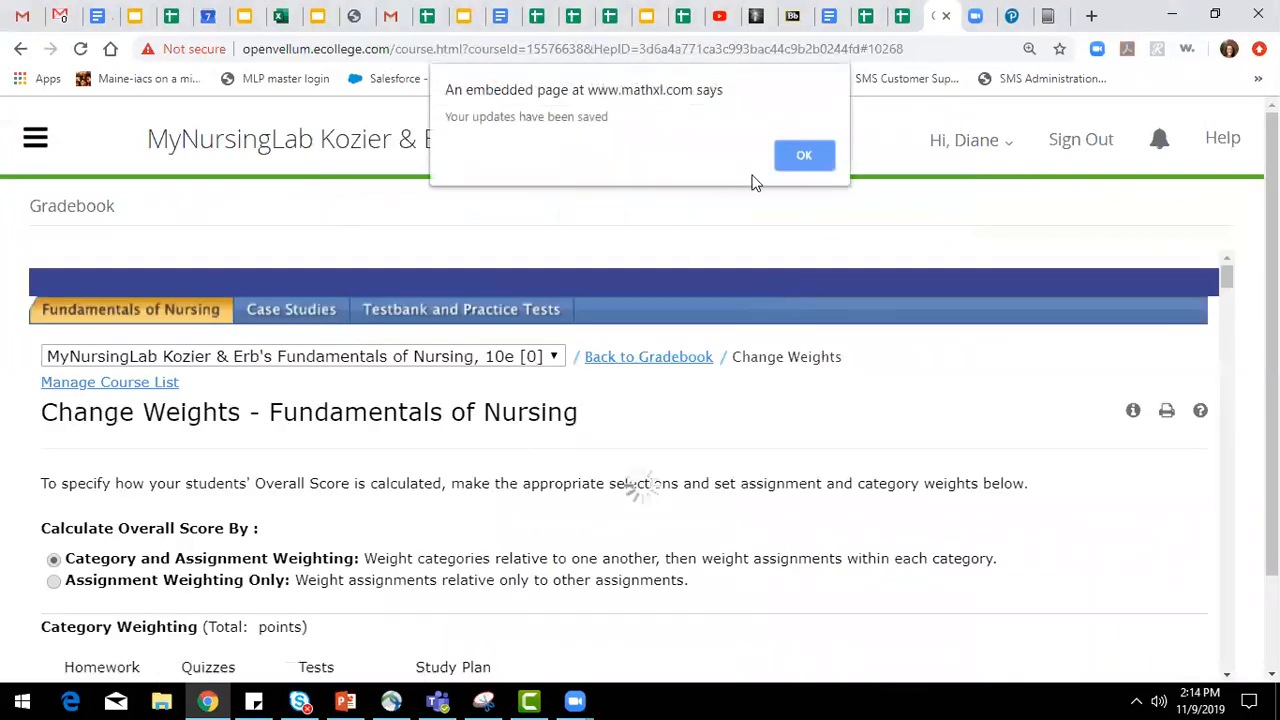
{"action": "left_click", "coordinate": [795, 160]}
{"action": "scroll", "coordinate": [560, 400], "scroll_direction": "down", "scroll_amount": 5}
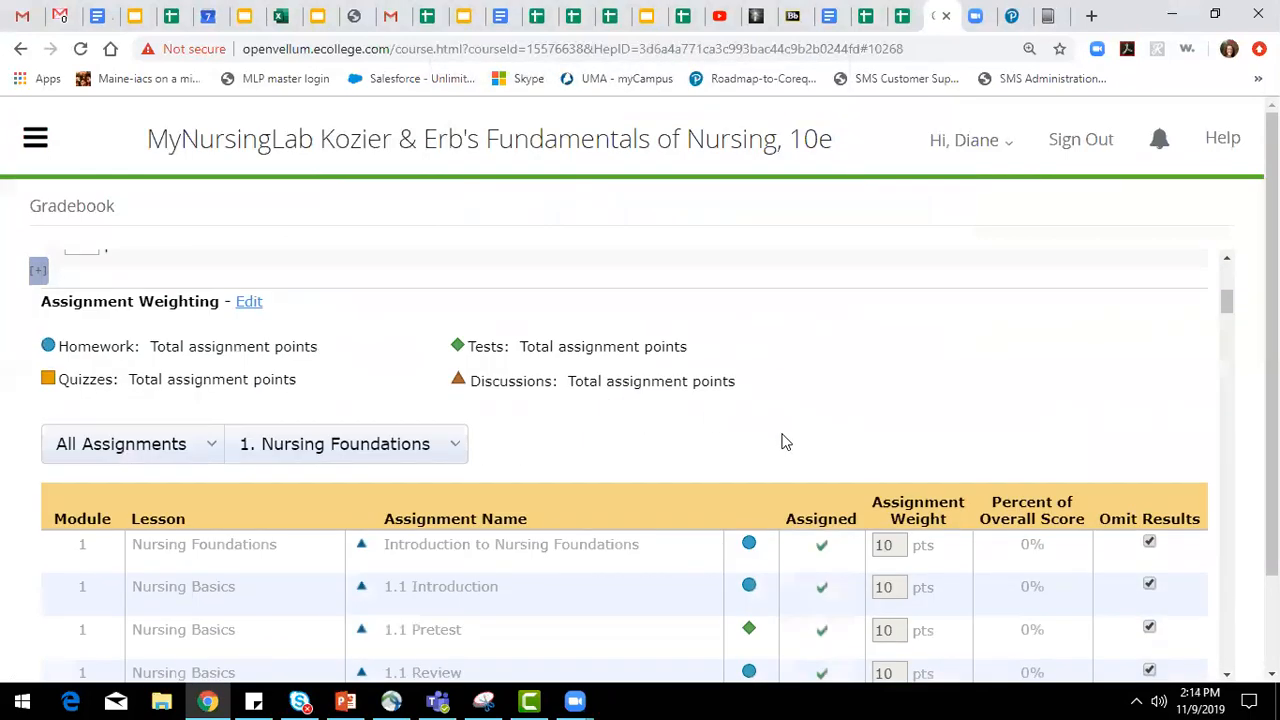
Include the results of Introduction to Nursing Foundations and 1.1 Introduction in the overall score, and omit both again.
{"action": "scroll", "coordinate": [785, 442], "scroll_direction": "down", "scroll_amount": 2}
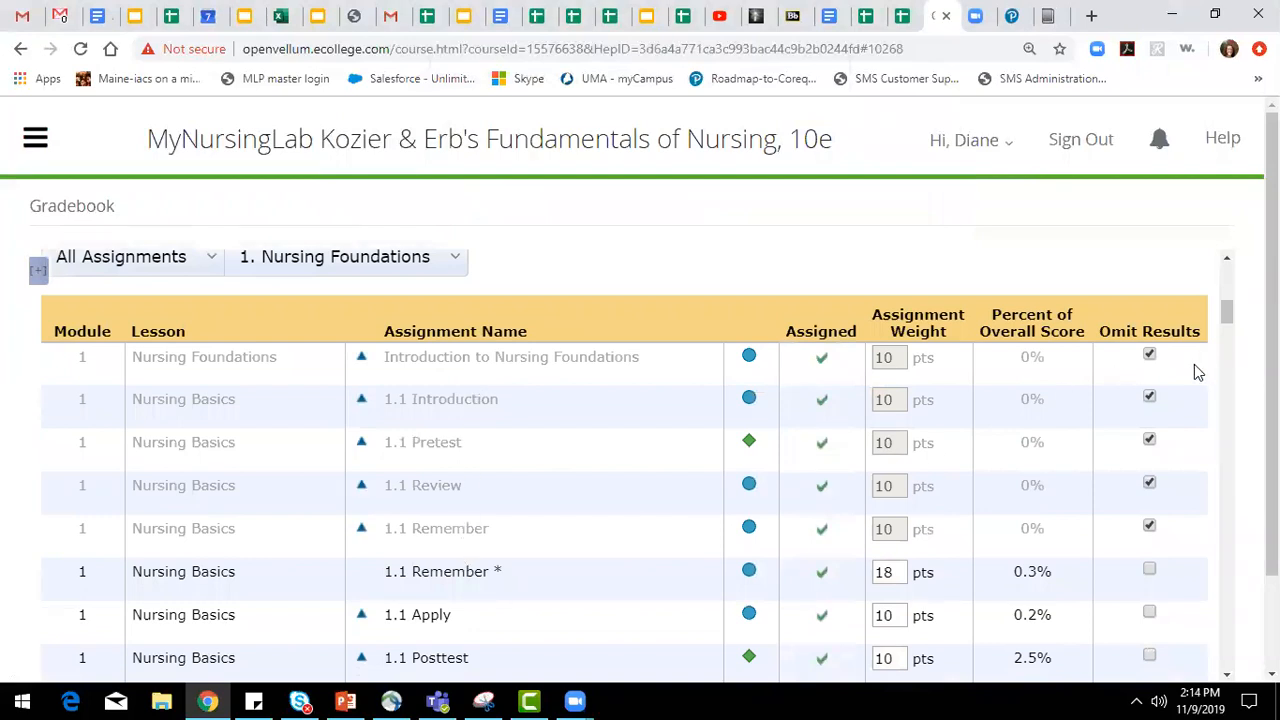
{"action": "left_click", "coordinate": [1149, 355]}
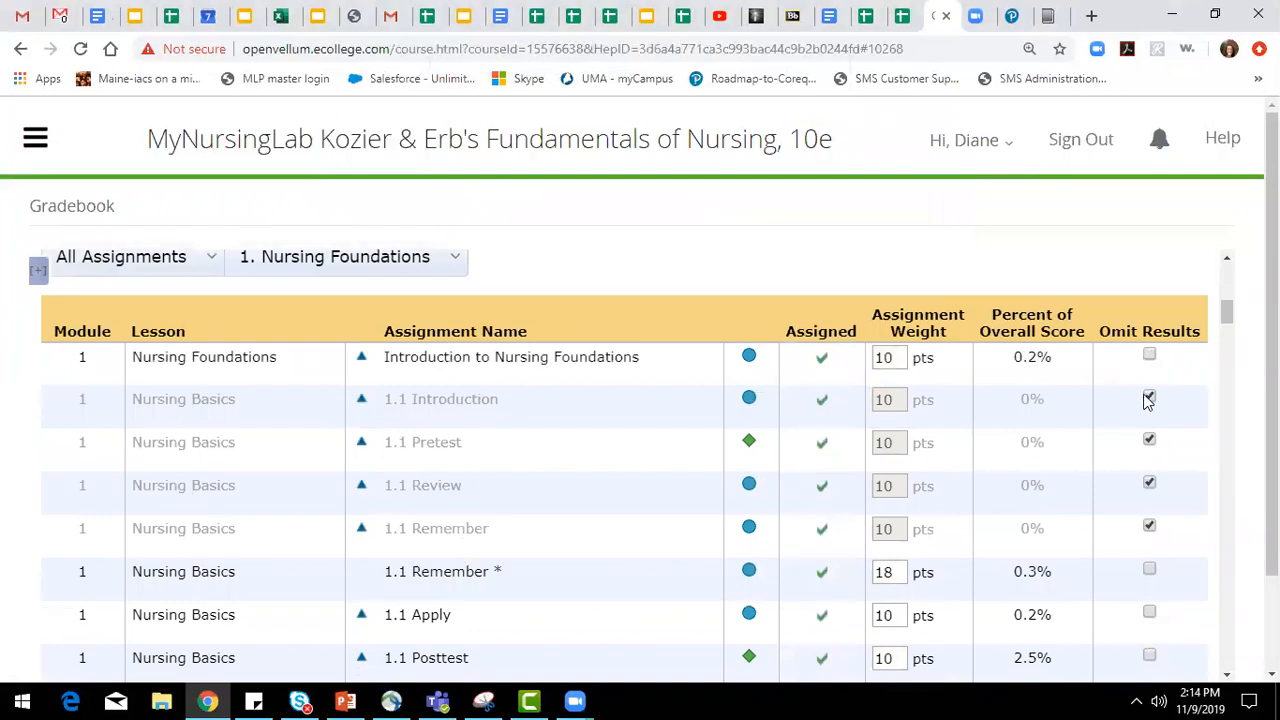
{"action": "left_click", "coordinate": [1149, 398]}
{"action": "left_click", "coordinate": [1149, 355]}
{"action": "left_click", "coordinate": [1150, 395]}
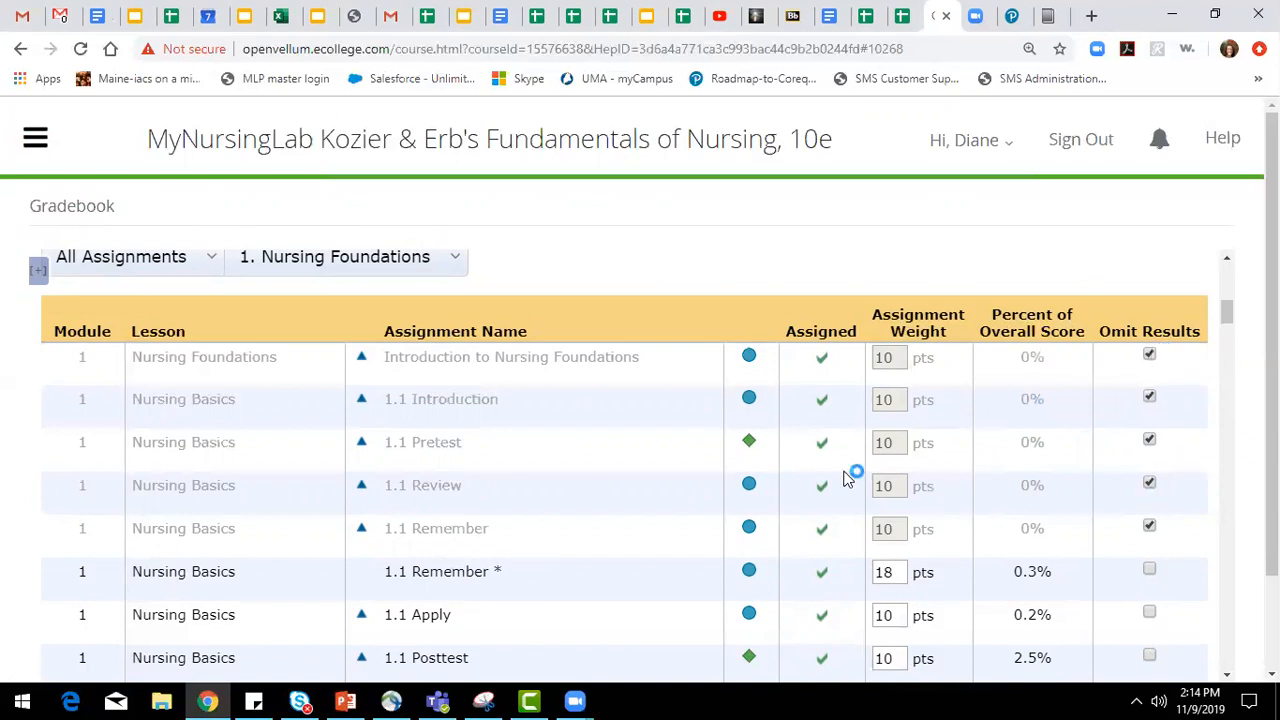
Examine the assignment weights, overall score percentages and omitted results across the modules of the Fundamentals of Nursing list.
{"action": "scroll", "coordinate": [523, 525], "scroll_direction": "down", "scroll_amount": 4}
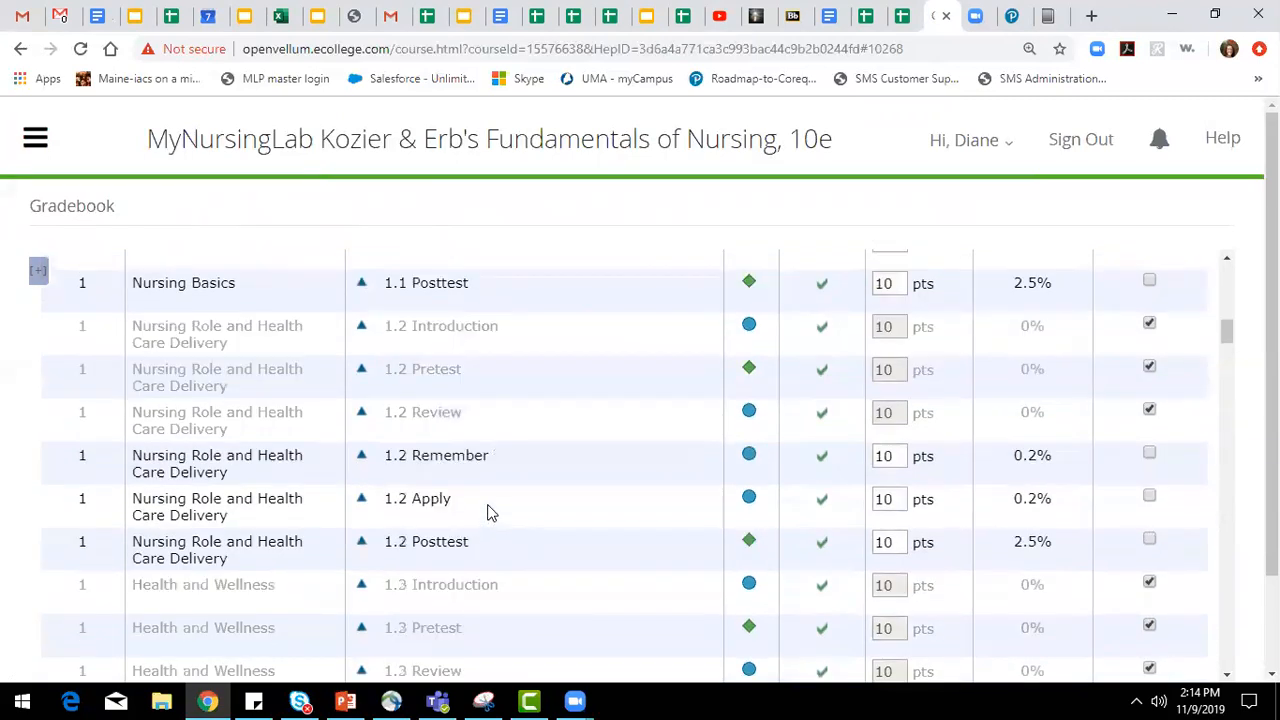
{"action": "left_click_drag", "start_coordinate": [897, 458], "coordinate": [871, 457]}
{"action": "scroll", "coordinate": [1030, 488], "scroll_direction": "up", "scroll_amount": 2}
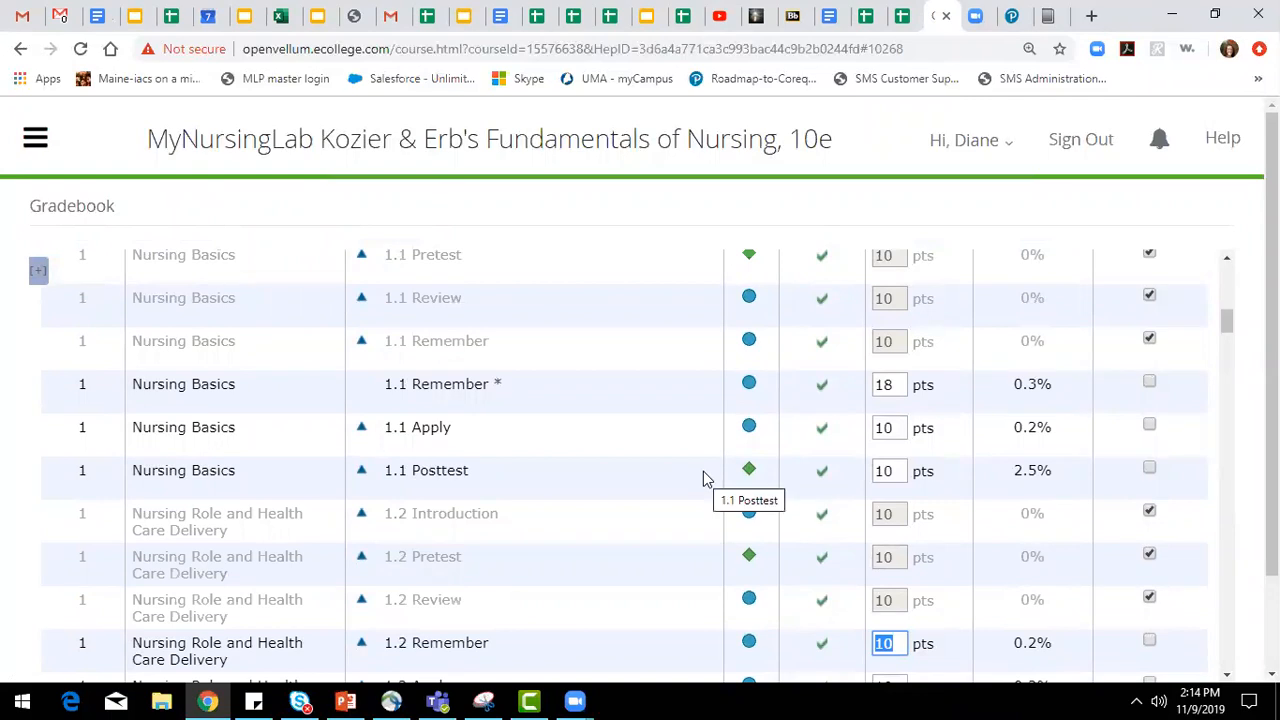
{"action": "scroll", "coordinate": [705, 472], "scroll_direction": "down", "scroll_amount": 5}
{"action": "scroll", "coordinate": [705, 475], "scroll_direction": "down", "scroll_amount": 5}
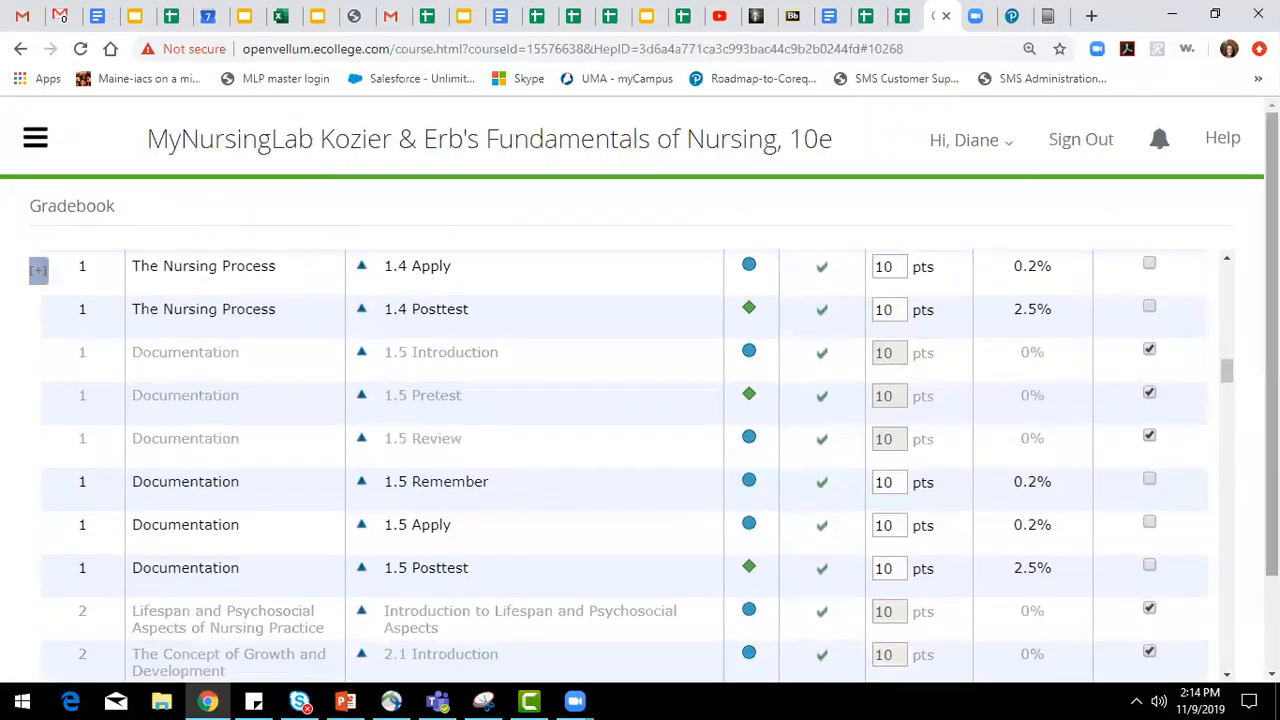
{"action": "left_click_drag", "start_coordinate": [1228, 375], "coordinate": [1229, 491]}
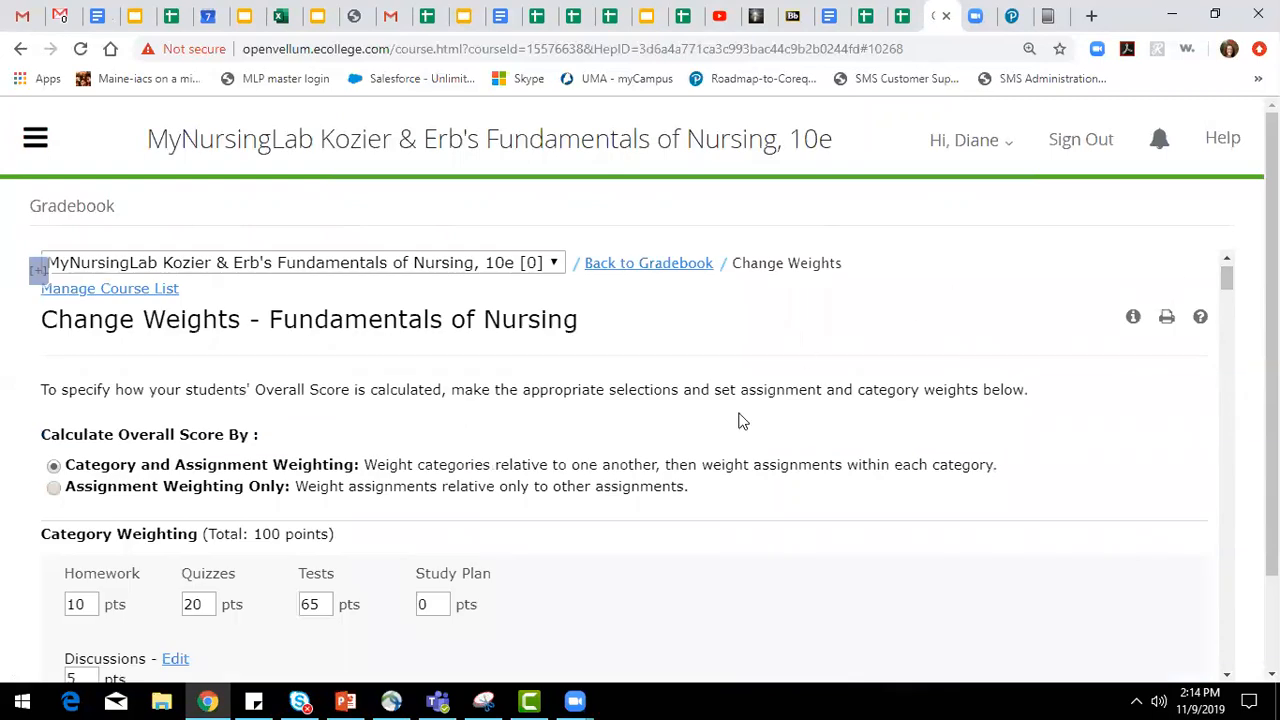
{"action": "scroll", "coordinate": [737, 517], "scroll_direction": "down", "scroll_amount": 2}
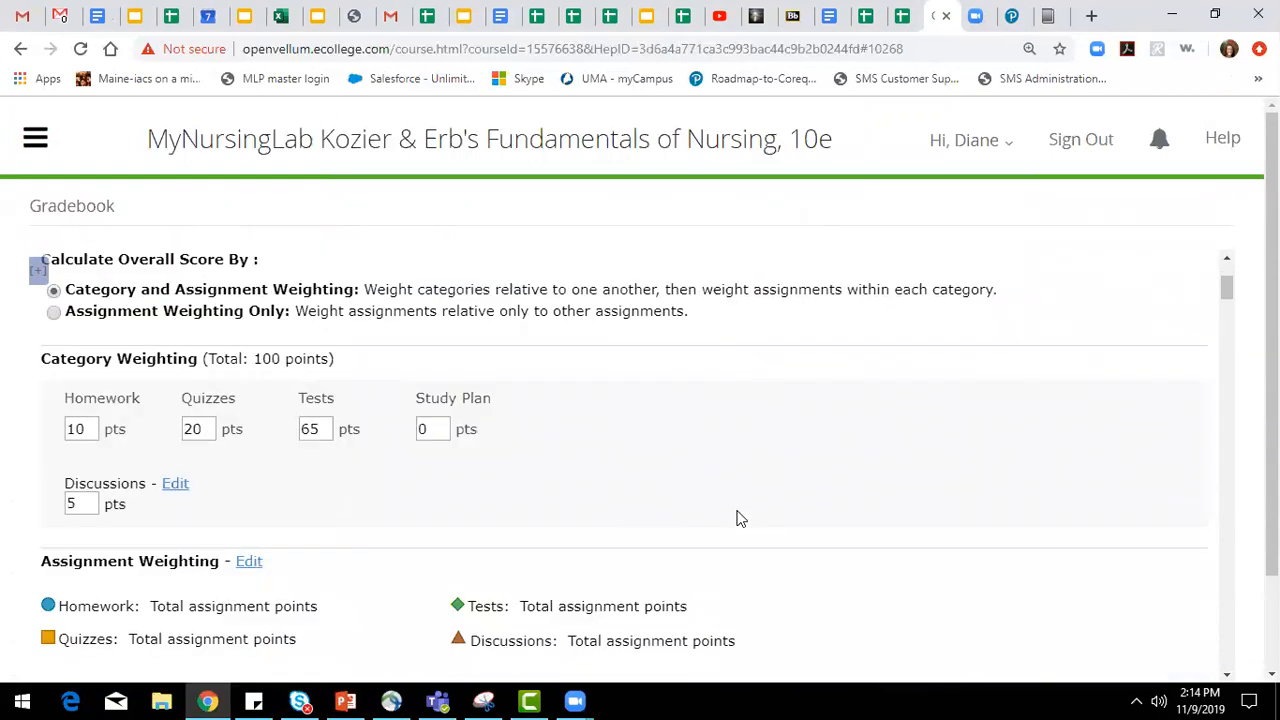
{"action": "scroll", "coordinate": [737, 517], "scroll_direction": "down", "scroll_amount": 2}
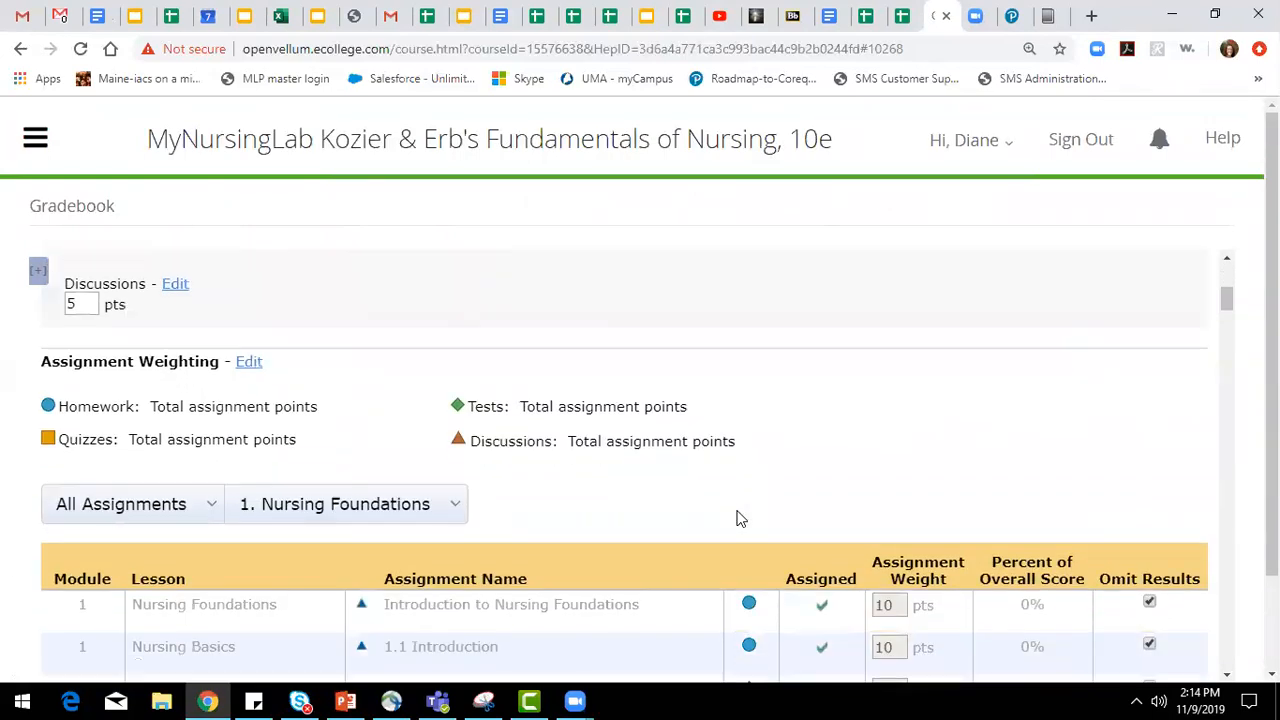
Check the assignment list's filters for assignment type and module.
{"action": "left_click", "coordinate": [285, 510]}
{"action": "left_click", "coordinate": [210, 512]}
{"action": "left_click", "coordinate": [327, 510]}
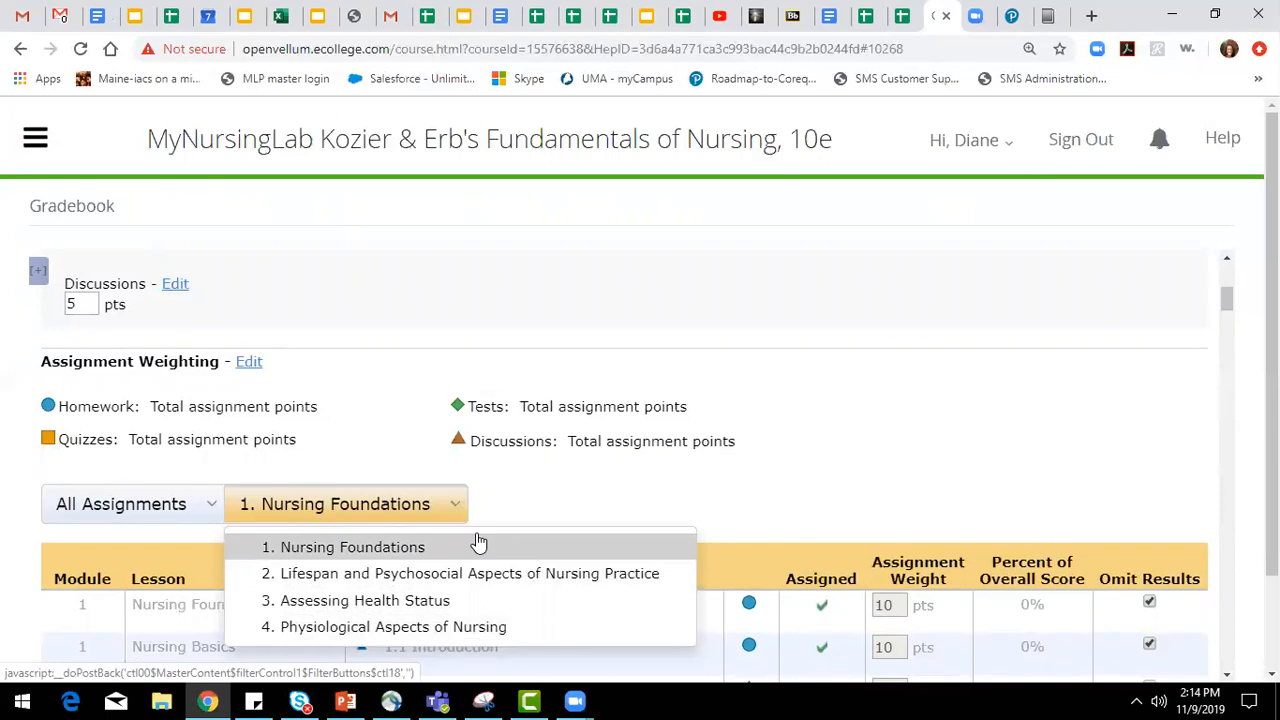
{"action": "scroll", "coordinate": [930, 480], "scroll_direction": "down", "scroll_amount": 4}
{"action": "scroll", "coordinate": [607, 523], "scroll_direction": "up", "scroll_amount": 10}
Switch to the Case Studies weights and confirm leaving the current page.
{"action": "mouse_move", "coordinate": [271, 266]}
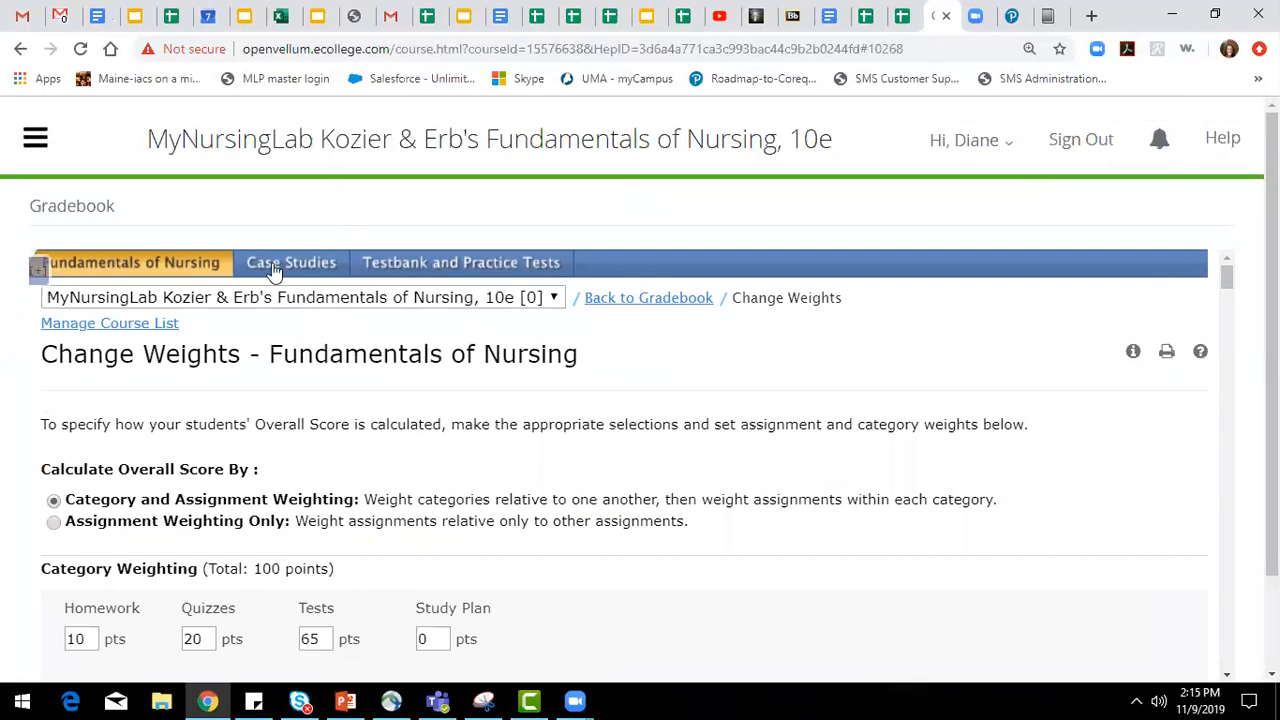
{"action": "left_click", "coordinate": [290, 266]}
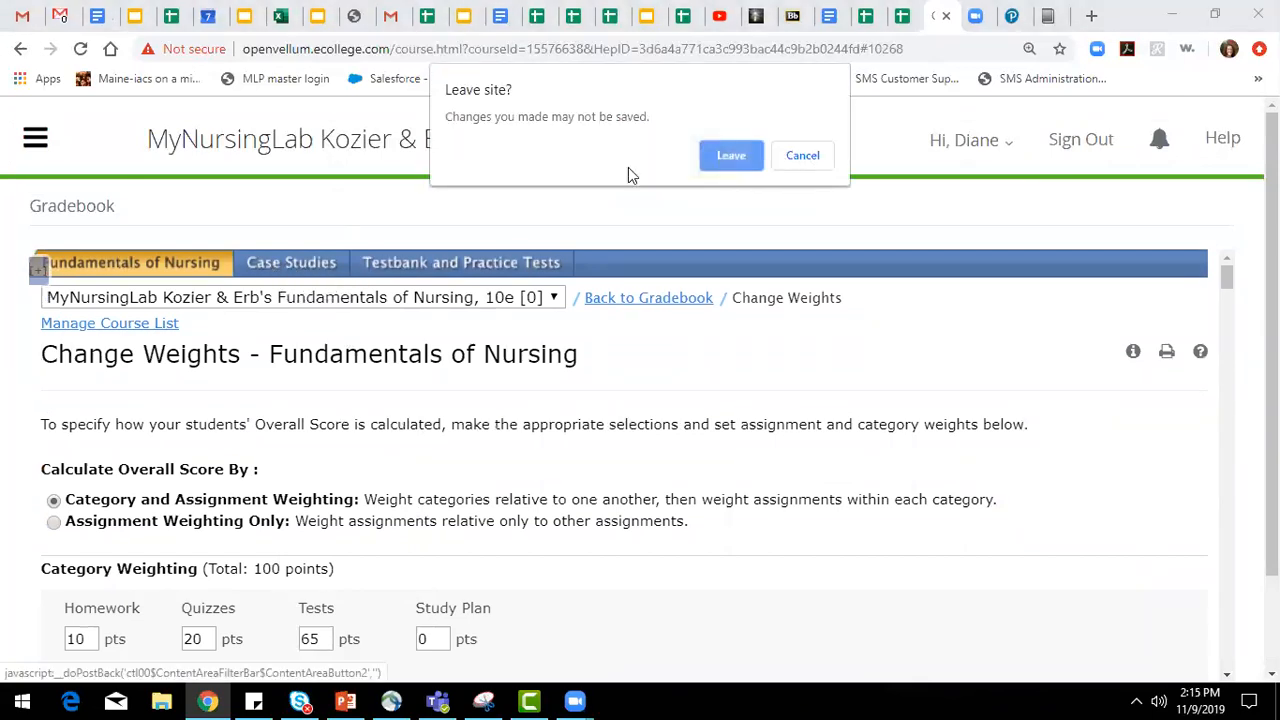
{"action": "key", "text": "Return"}
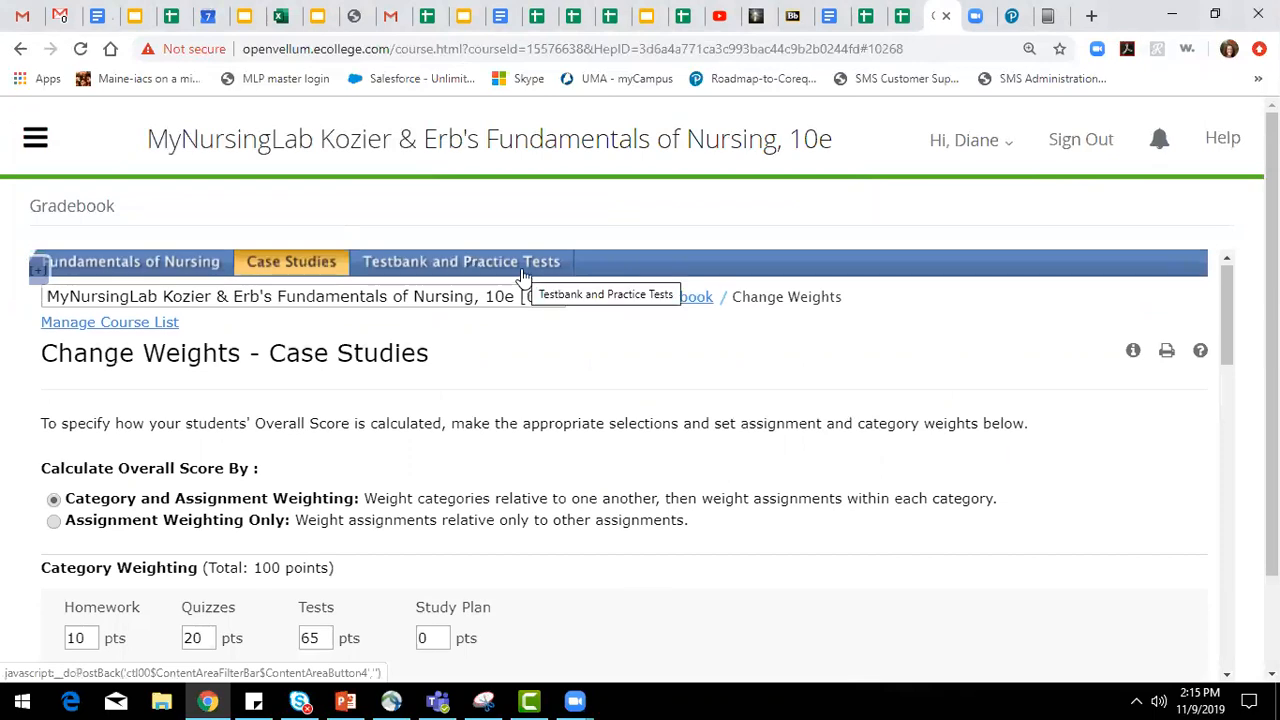
Switch to the Testbank and Practice Tests weights and look through its assignment list.
{"action": "left_click", "coordinate": [521, 270]}
{"action": "scroll", "coordinate": [596, 452], "scroll_direction": "down", "scroll_amount": 1}
{"action": "scroll", "coordinate": [596, 450], "scroll_direction": "down", "scroll_amount": 3}
{"action": "scroll", "coordinate": [977, 331], "scroll_direction": "down", "scroll_amount": 5}
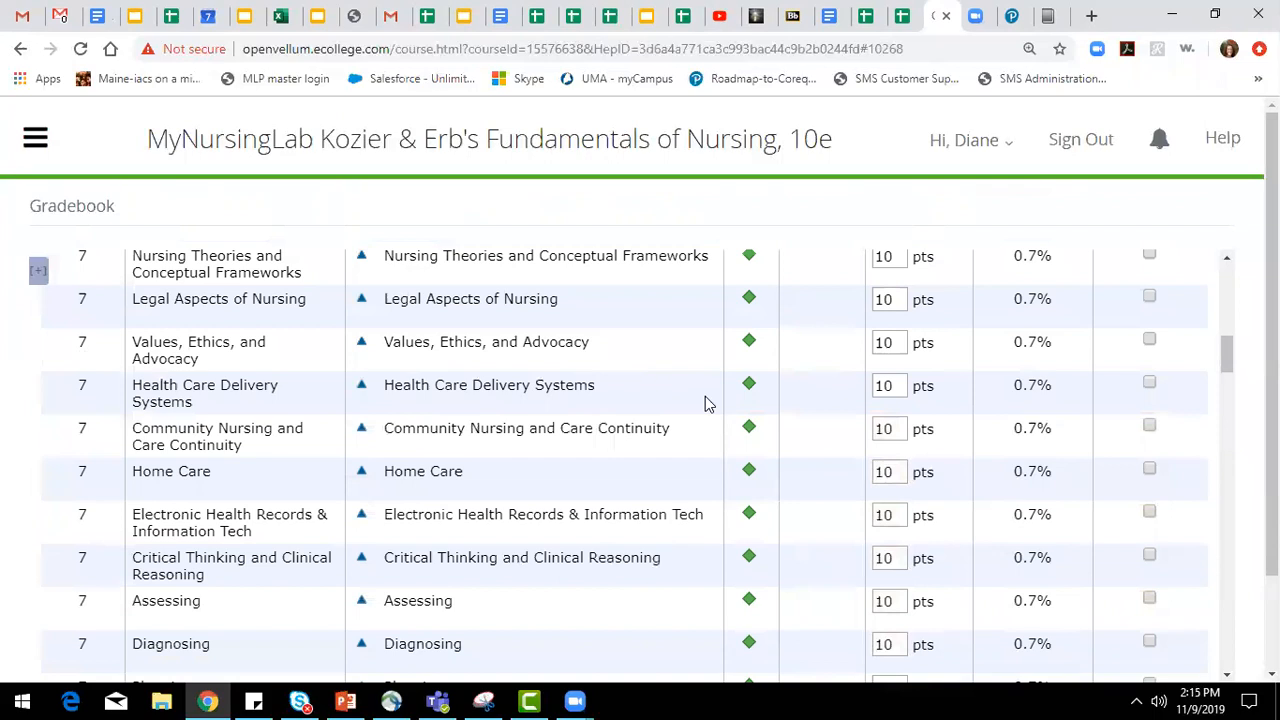
{"action": "scroll", "coordinate": [800, 452], "scroll_direction": "up", "scroll_amount": 8}
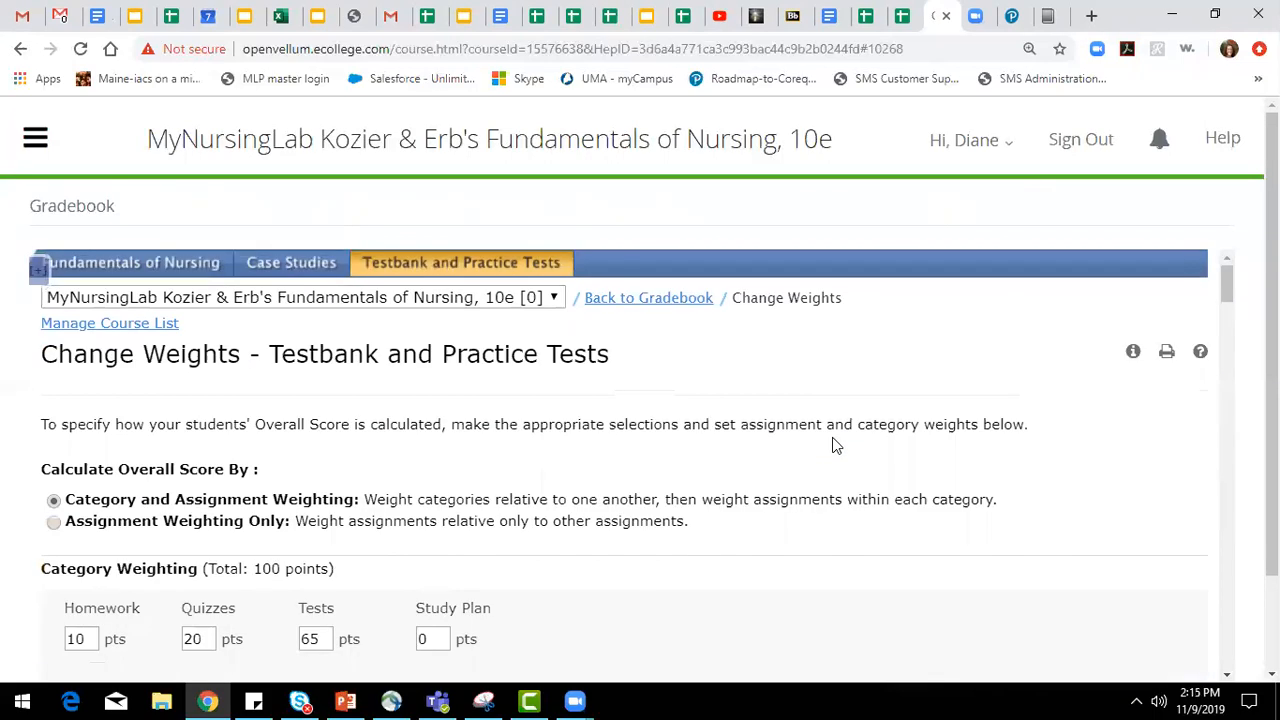
Return to the gradebook overview and go back to the course's main menu.
{"action": "left_click", "coordinate": [662, 299]}
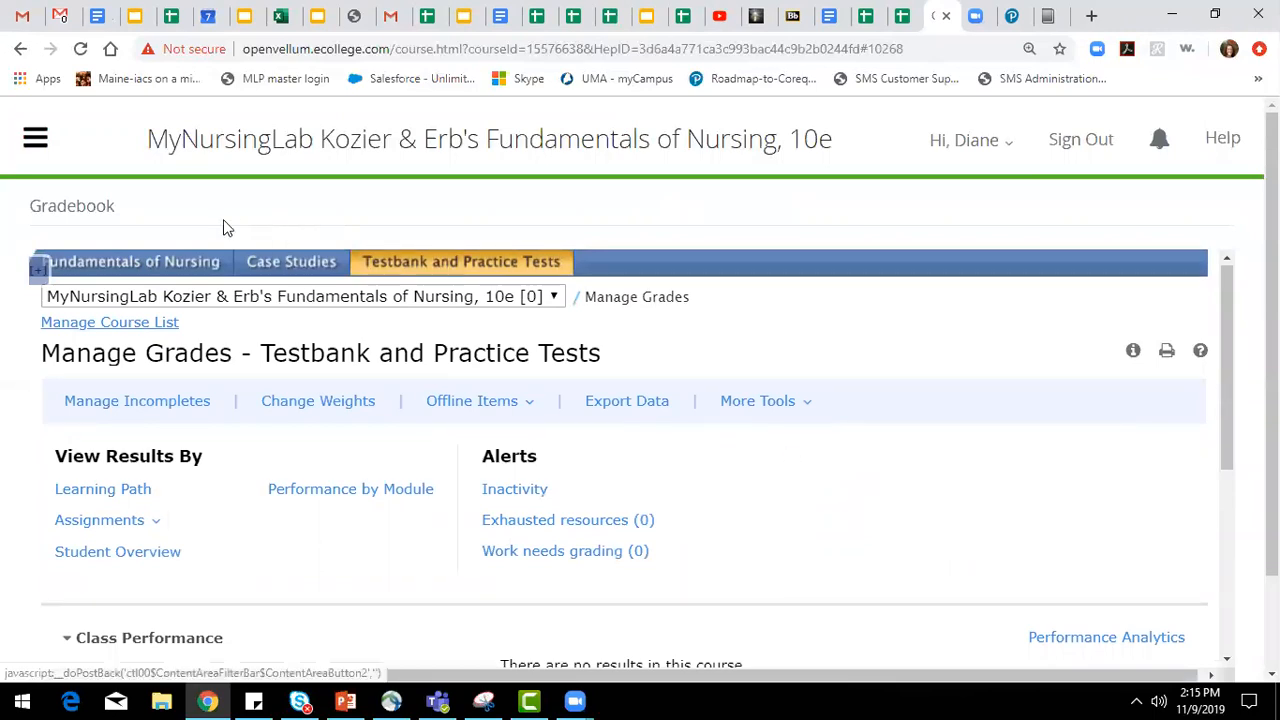
{"action": "left_click", "coordinate": [35, 138]}
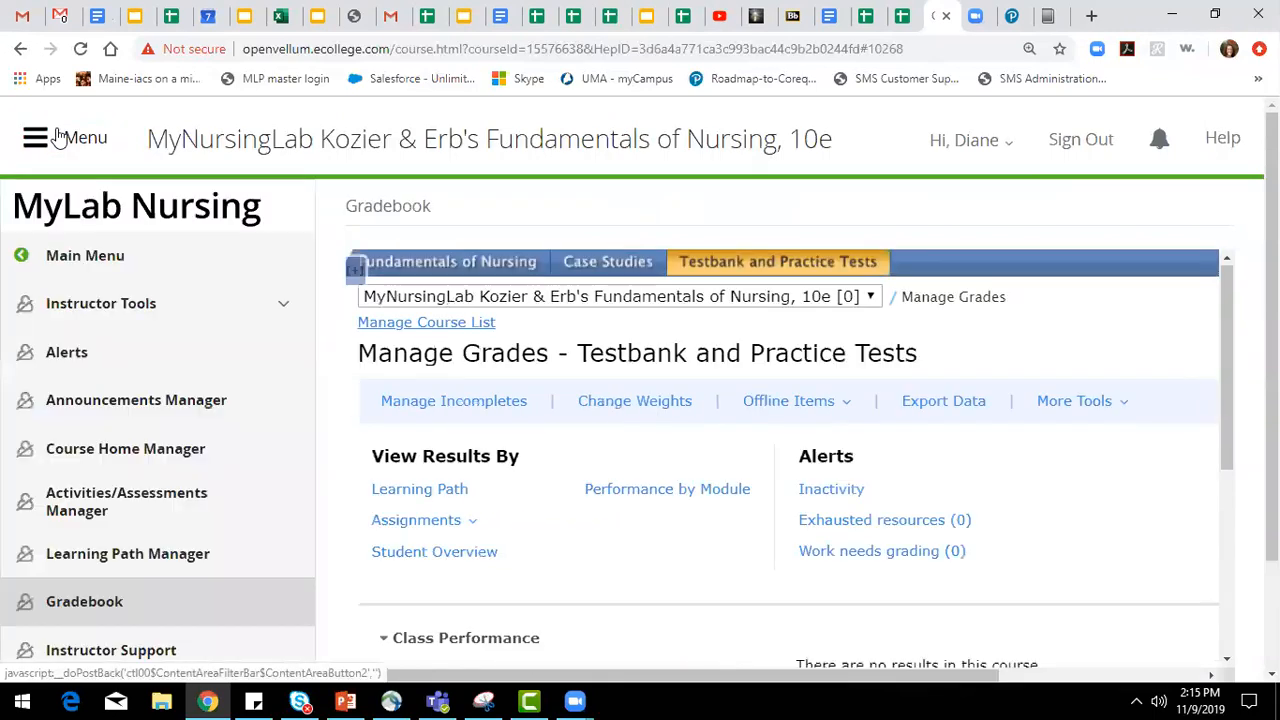
{"action": "left_click", "coordinate": [134, 258]}
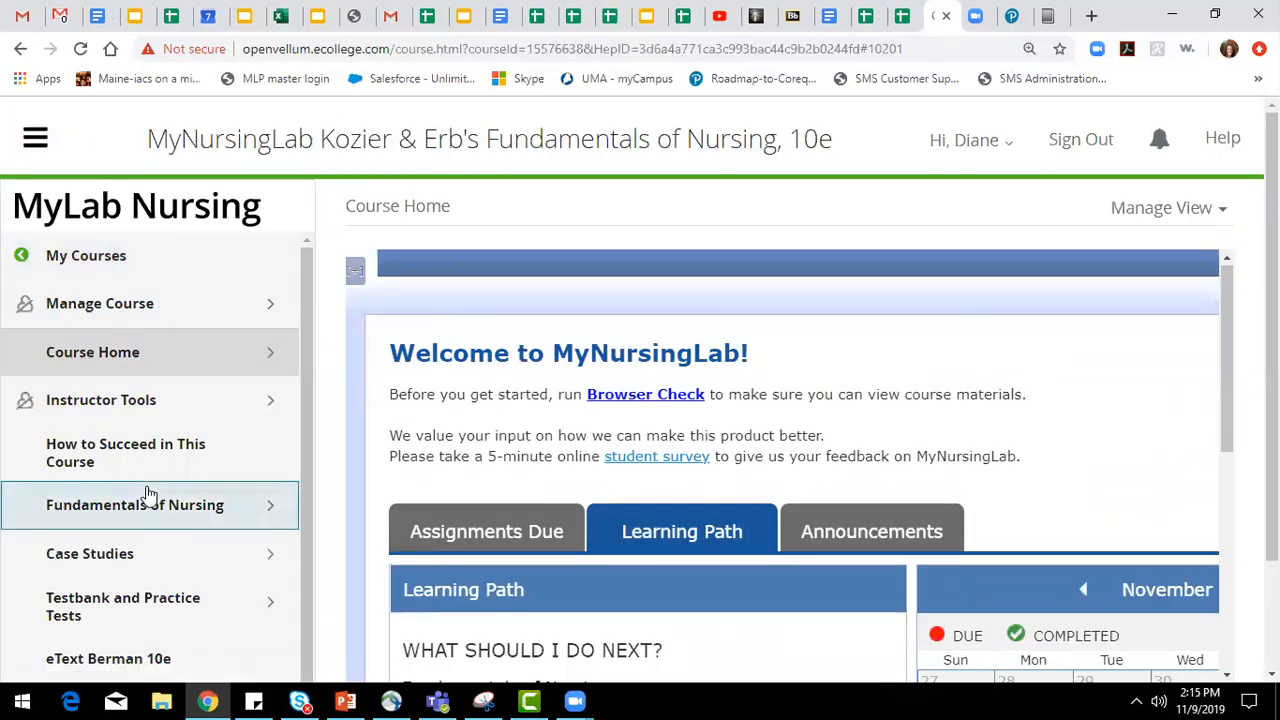
Open the Fundamentals of Nursing learning path from the course home page.
{"action": "scroll", "coordinate": [160, 515], "scroll_direction": "down", "scroll_amount": 1}
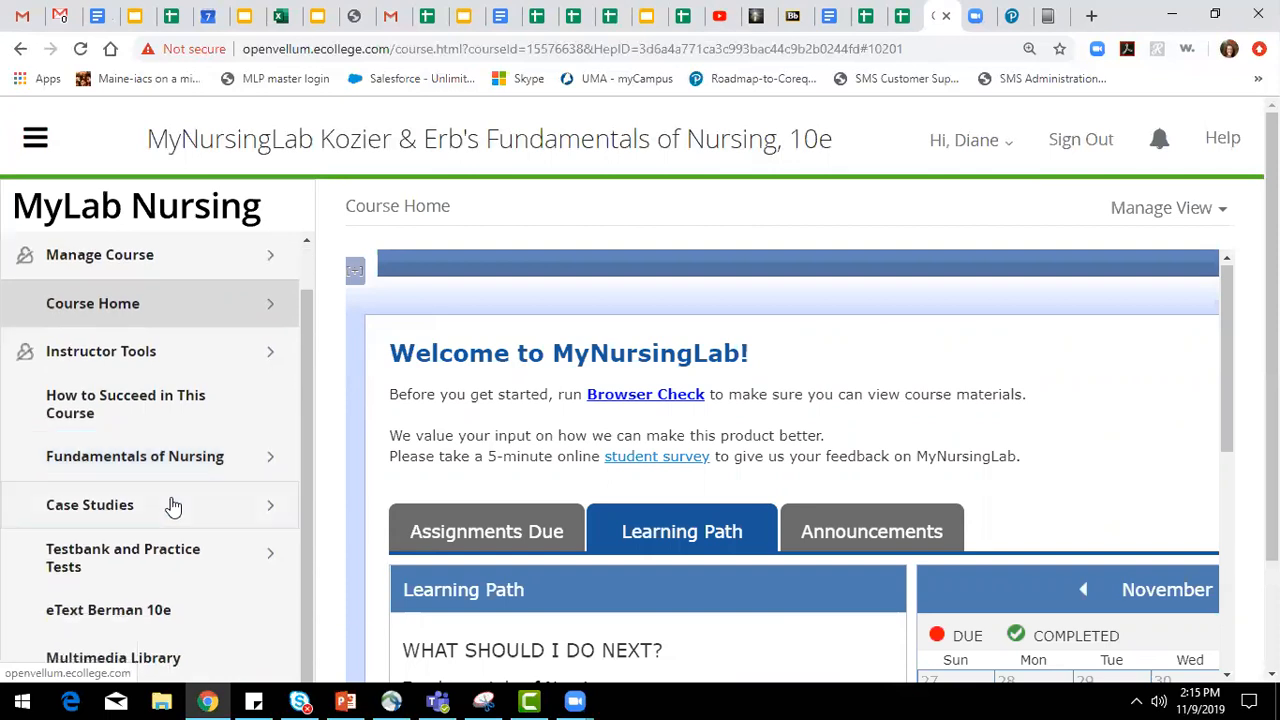
{"action": "scroll", "coordinate": [794, 406], "scroll_direction": "down", "scroll_amount": 4}
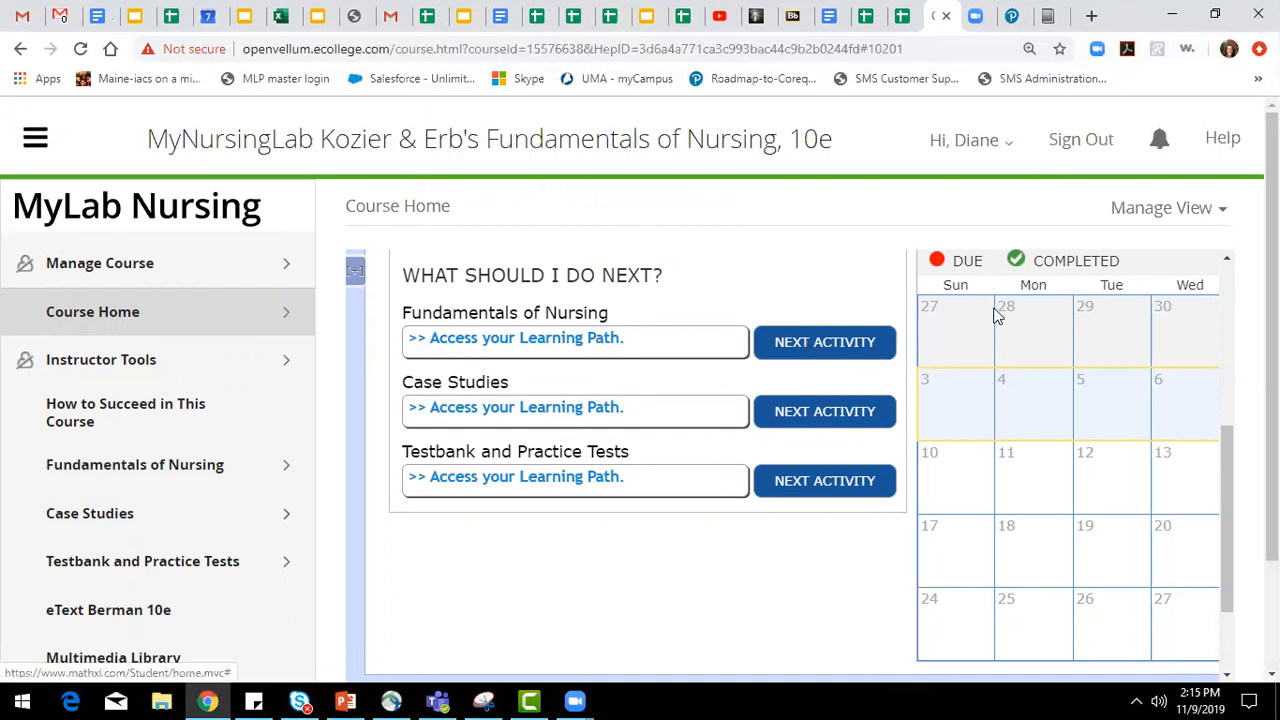
{"action": "left_click", "coordinate": [554, 348]}
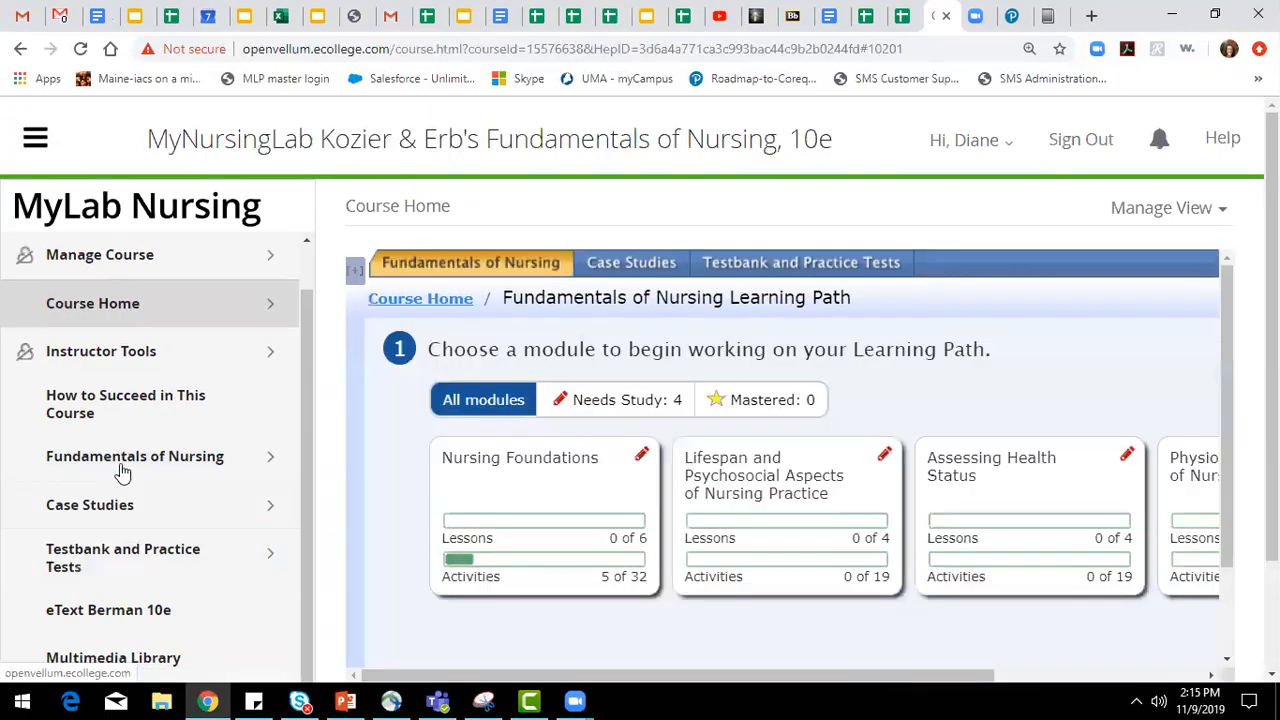
View the Fundamentals of Nursing section with its Learning Path and Completed Work links, and return to the main menu.
{"action": "left_click", "coordinate": [133, 466]}
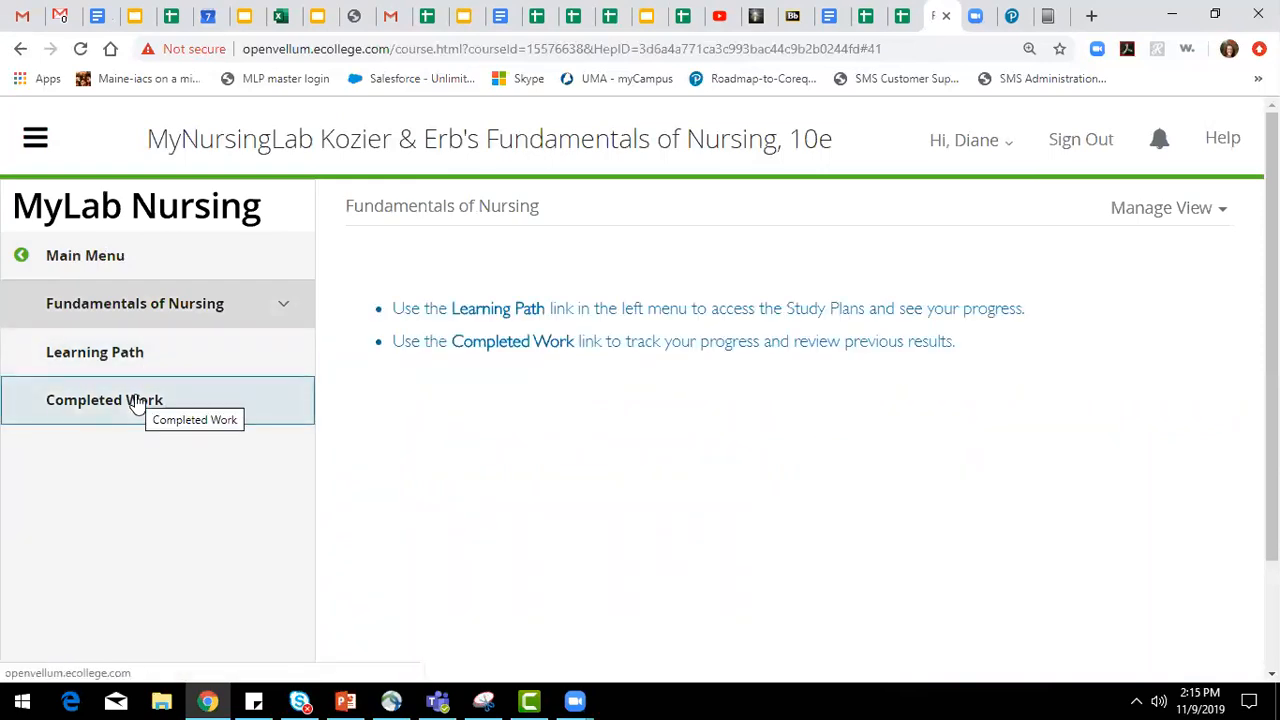
{"action": "left_click", "coordinate": [92, 257]}
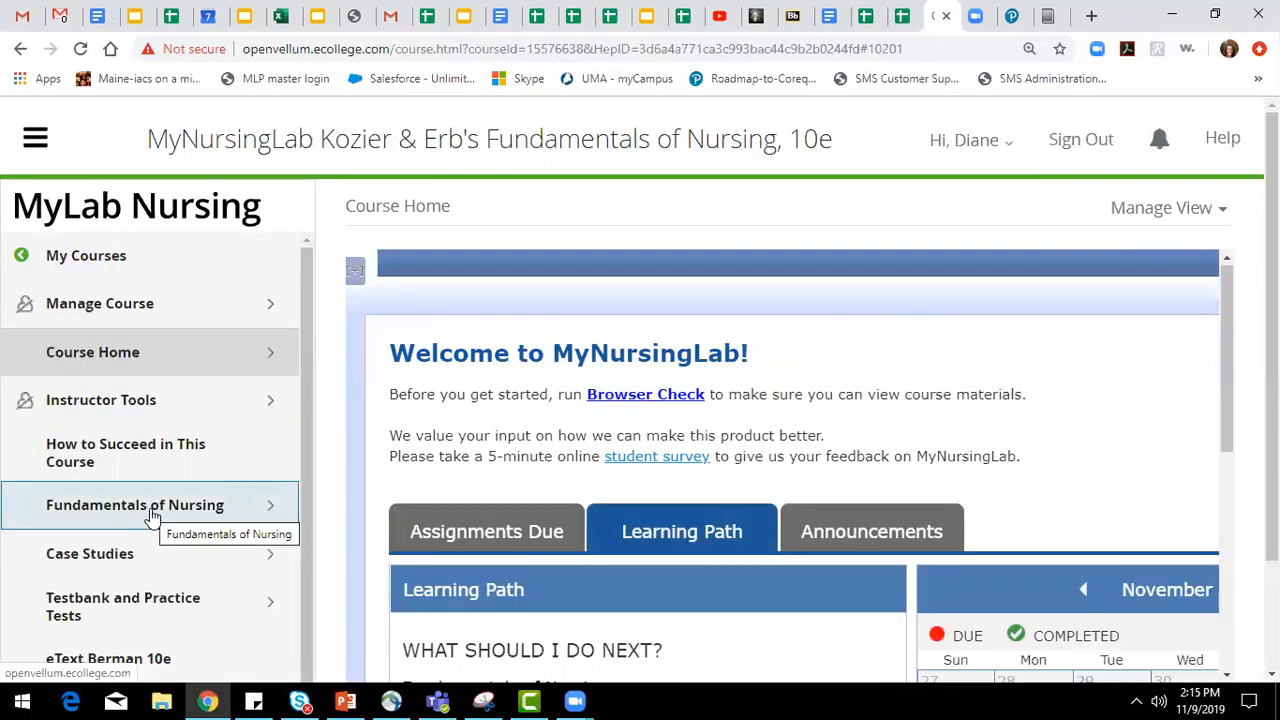
Access the Fundamentals of Nursing learning path again from the course home page and open its Nursing Foundations module.
{"action": "scroll", "coordinate": [515, 530], "scroll_direction": "down", "scroll_amount": 3}
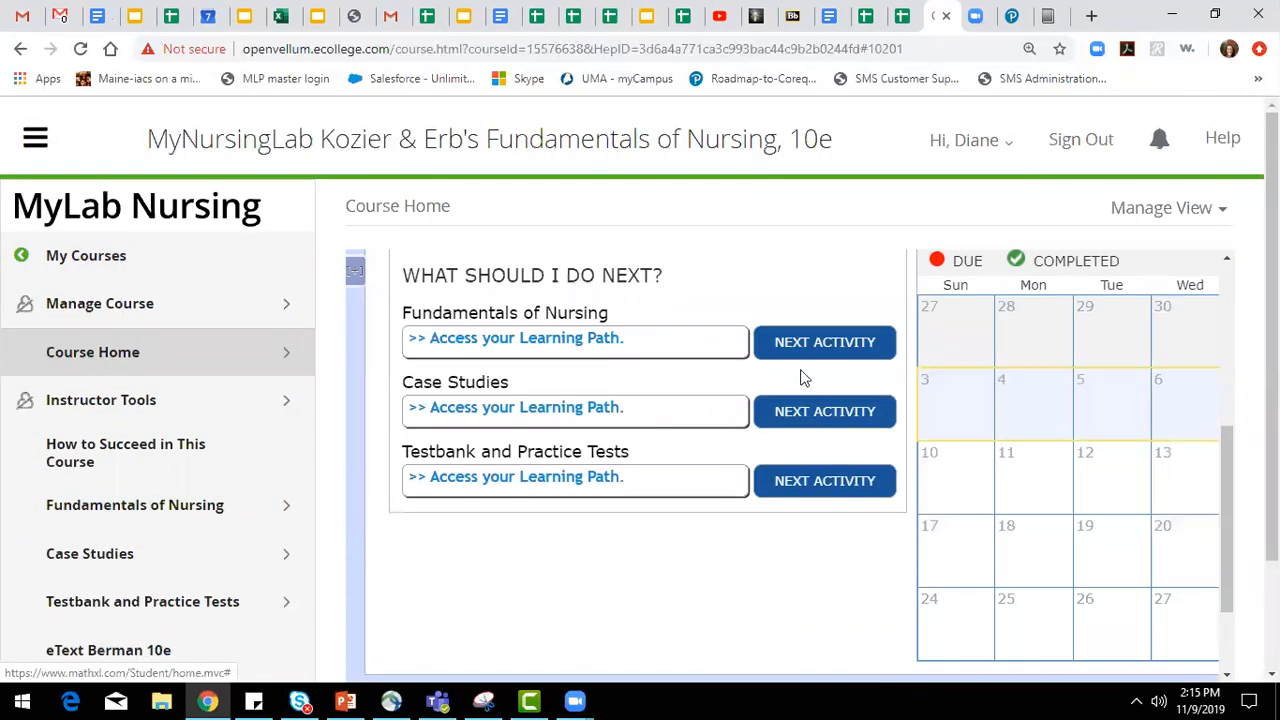
{"action": "left_click", "coordinate": [570, 343]}
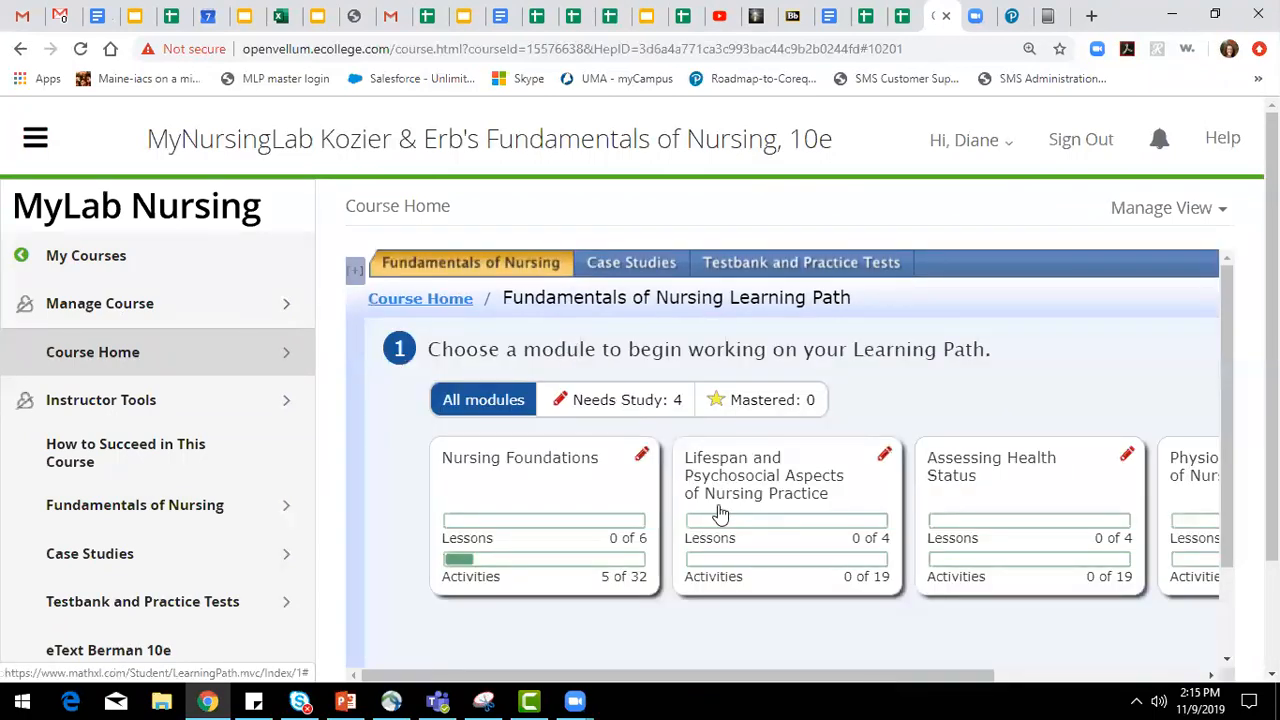
{"action": "left_click", "coordinate": [509, 506]}
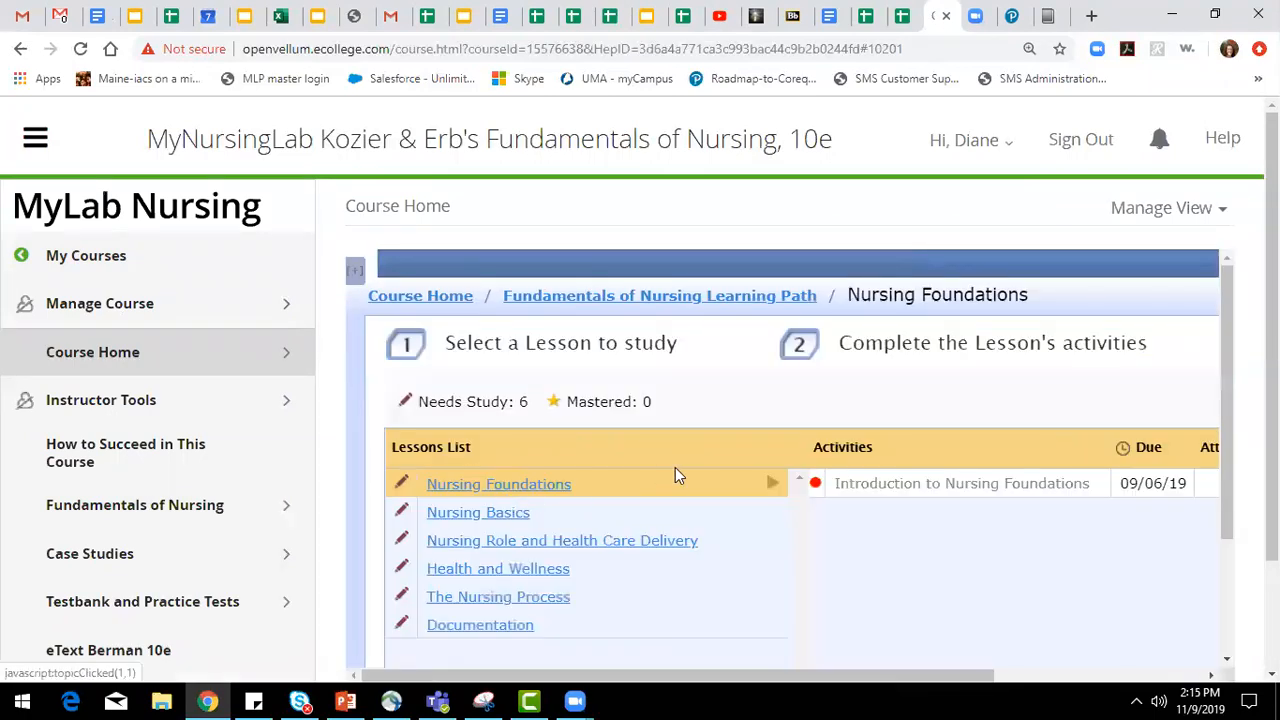